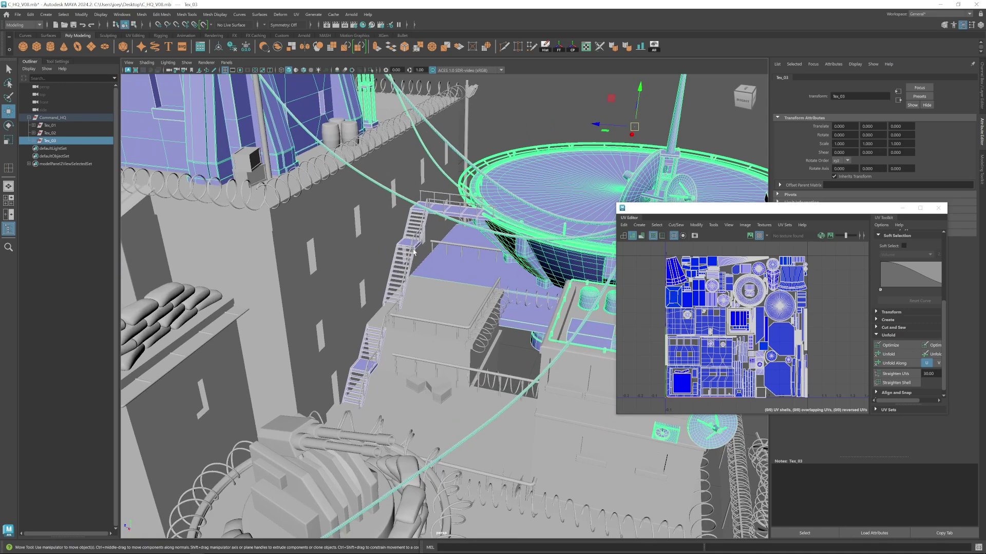
Deselect the Tex_03 group and inspect the side stairs and their landings, checking the landing's UV shell
right_click_drag(411, 229, 500, 147)
left_click(508, 130)
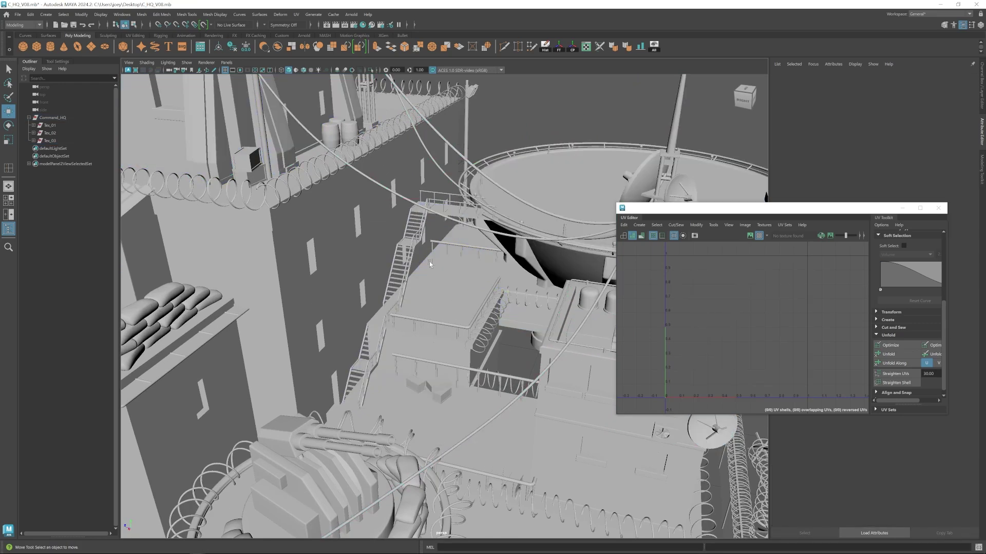
right_click_drag(483, 325, 422, 292, "alt")
left_click_drag(423, 292, 423, 305, "alt")
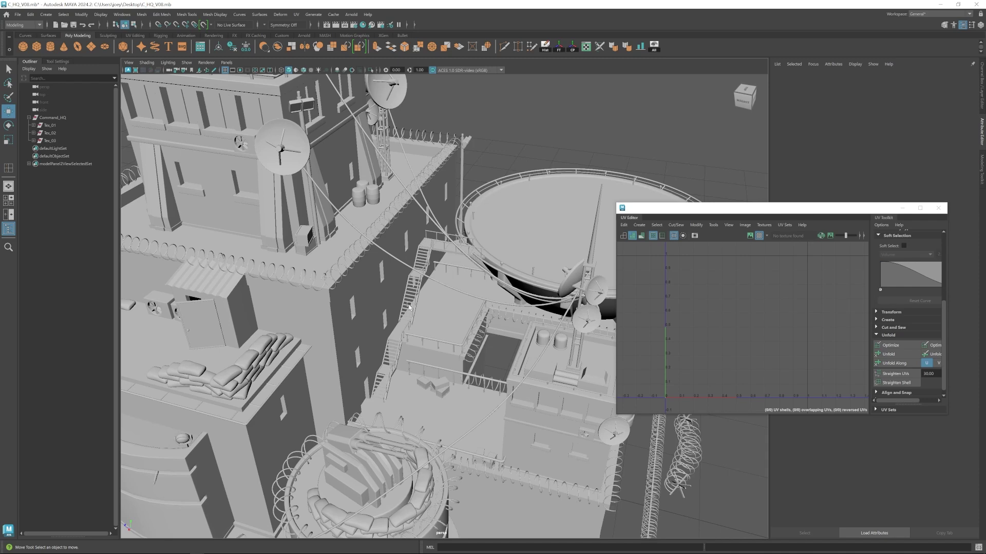
right_click_drag(409, 308, 542, 348, "alt")
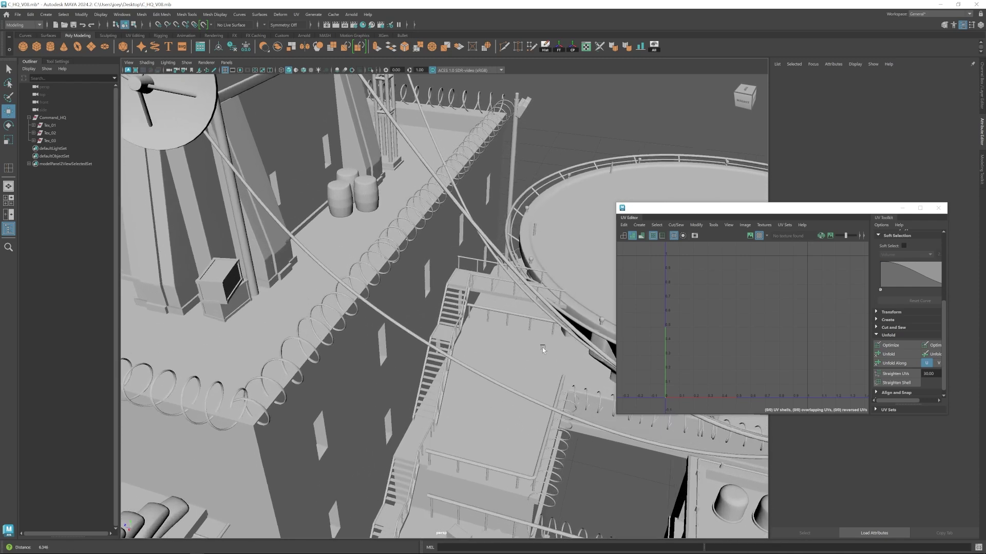
left_click(464, 277)
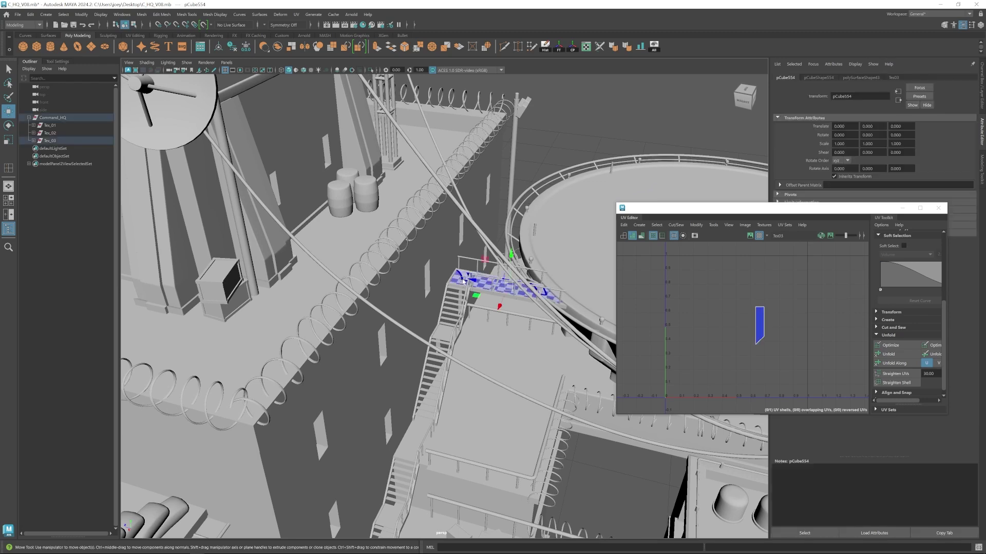
scroll(448, 331, "down", 3)
left_click(440, 332, "shift")
right_click_drag(515, 396, 522, 206, "alt")
left_click(521, 207)
Look over the whole command HQ building from several sides
mouse_move(461, 343)
left_mouse_down("alt")
mouse_move(443, 337)
mouse_move(451, 335)
left_mouse_up("alt")
left_click_drag(382, 349, 347, 333, "alt")
right_click_drag(346, 332, 385, 333, "alt")
left_click_drag(427, 346, 418, 364, "alt")
right_click_drag(419, 365, 386, 349, "alt")
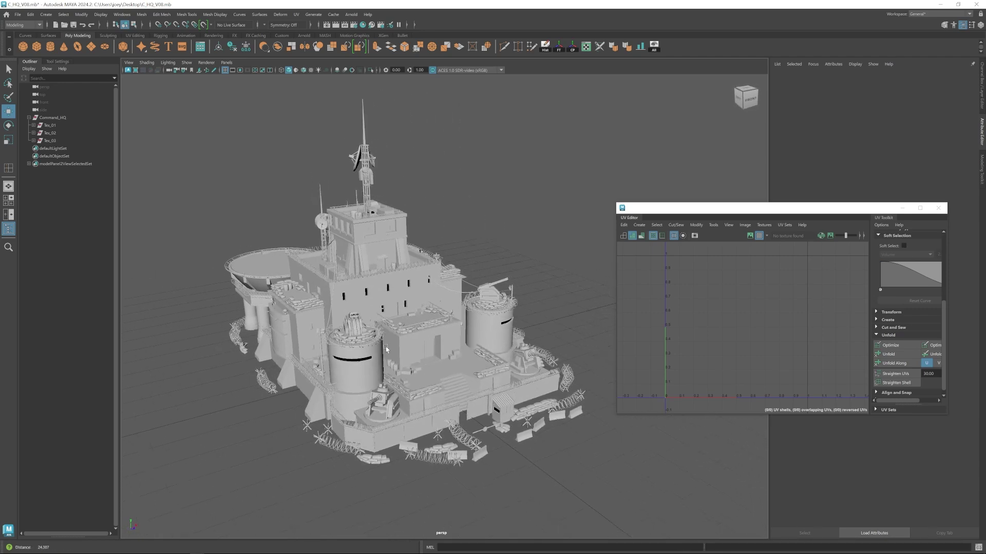
left_click_drag(472, 235, 511, 292, "alt")
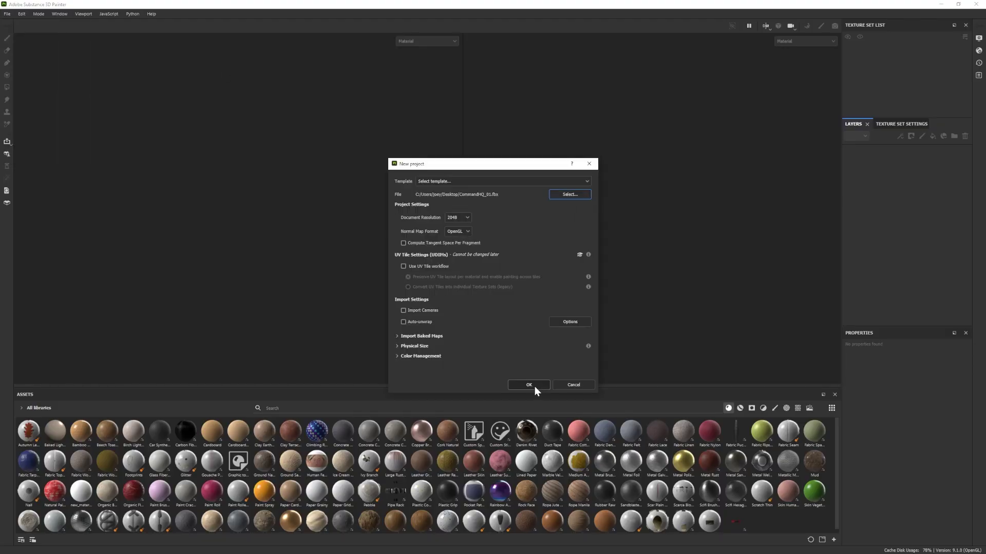
In Substance 3D Painter, create a project from CommandHQ_01.fbx with 2048 document resolution and OpenGL normal map format
left_click(534, 387)
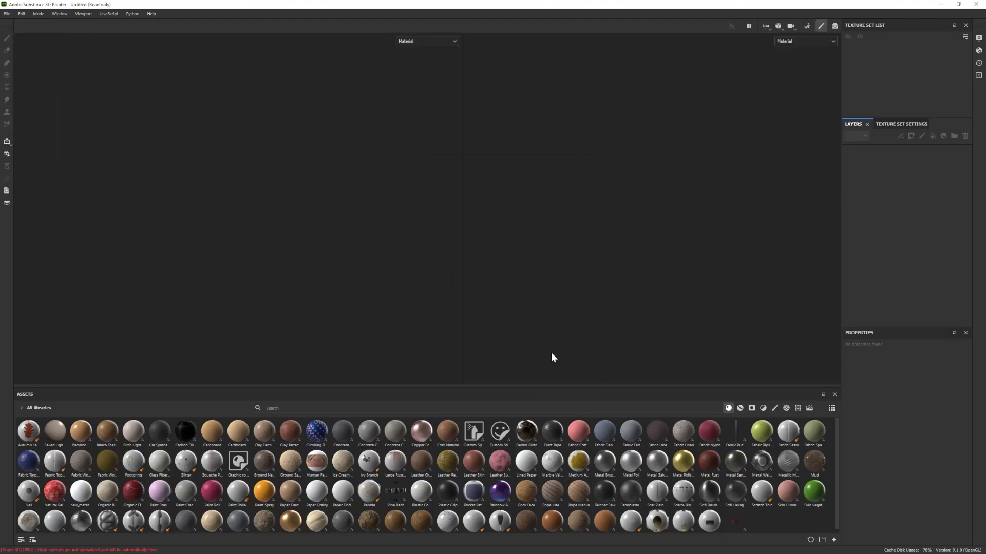
left_click_drag(385, 201, 325, 205, "alt")
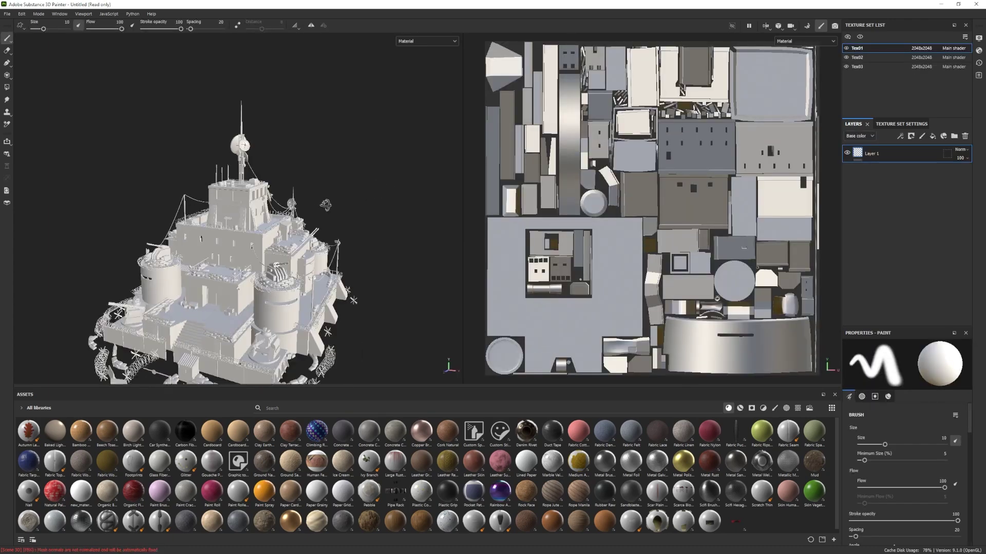
middle_click_drag(325, 205, 316, 243, "alt")
left_click_drag(317, 243, 328, 226, "alt")
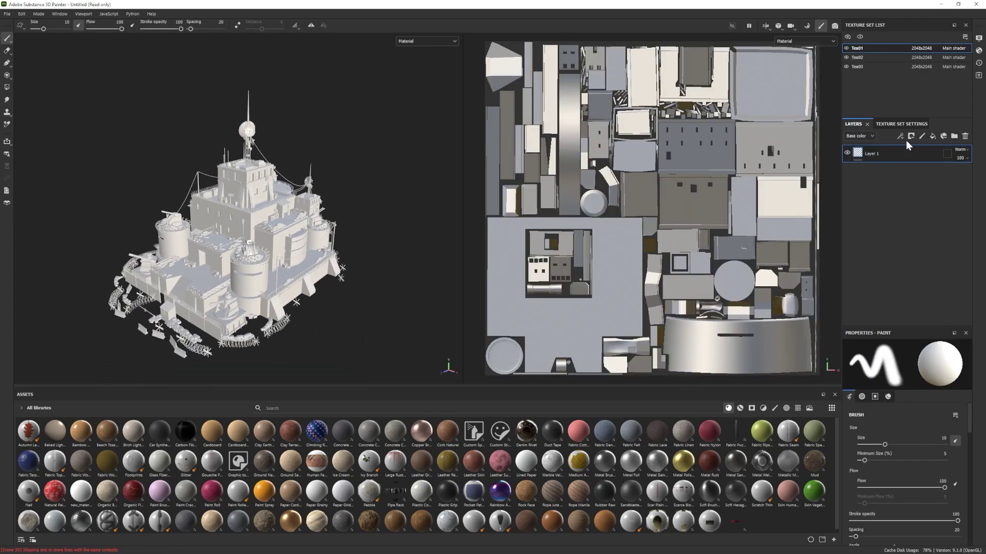
Review the Tex02 and Tex03 texture sets, return to Tex01 and show its texture set settings
left_click(868, 57)
left_click(870, 68)
left_click(868, 48)
left_click(900, 124)
Enter mesh map baking and set output size 4096, low poly mesh as high poly mesh, and Match to By Mesh Name
left_click(38, 14)
left_click(47, 24)
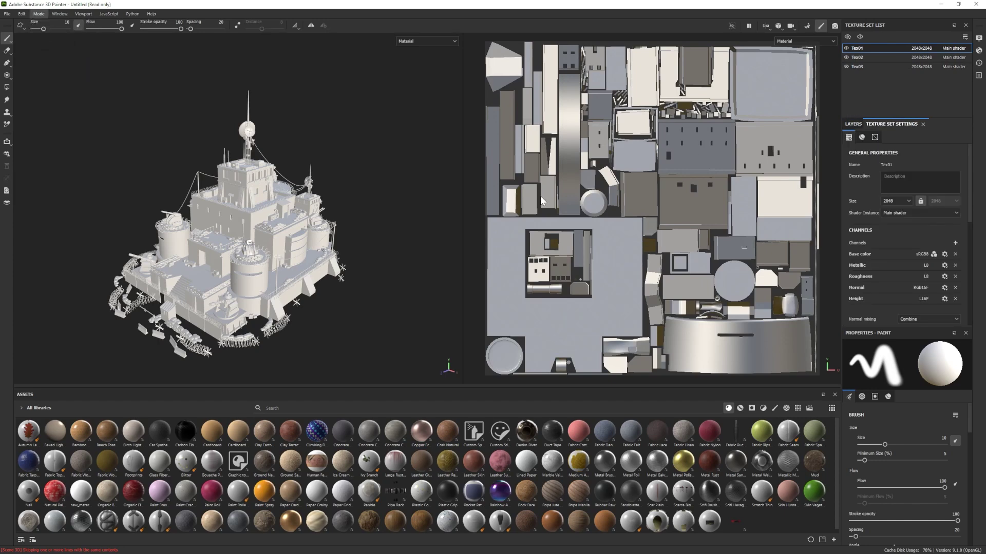
left_click(170, 50)
left_click(147, 70)
left_click(118, 110)
left_click(209, 258)
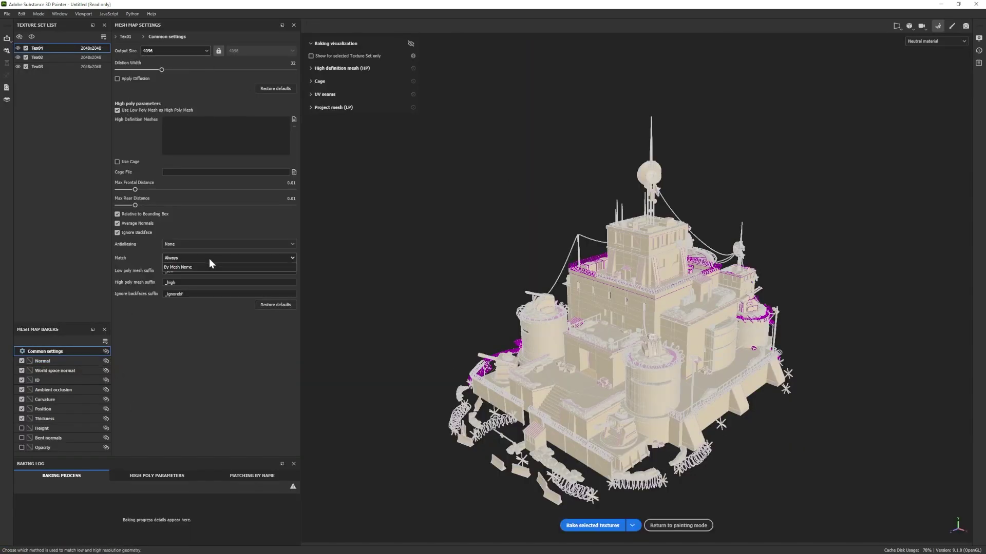
left_click(195, 267)
Adjust the Curvature baker's settings and set Ambient occlusion's Self Occlusion to Only Same Mesh Name
left_click(46, 400)
left_click(182, 104)
left_click(180, 123)
left_click(48, 390)
left_click(163, 150)
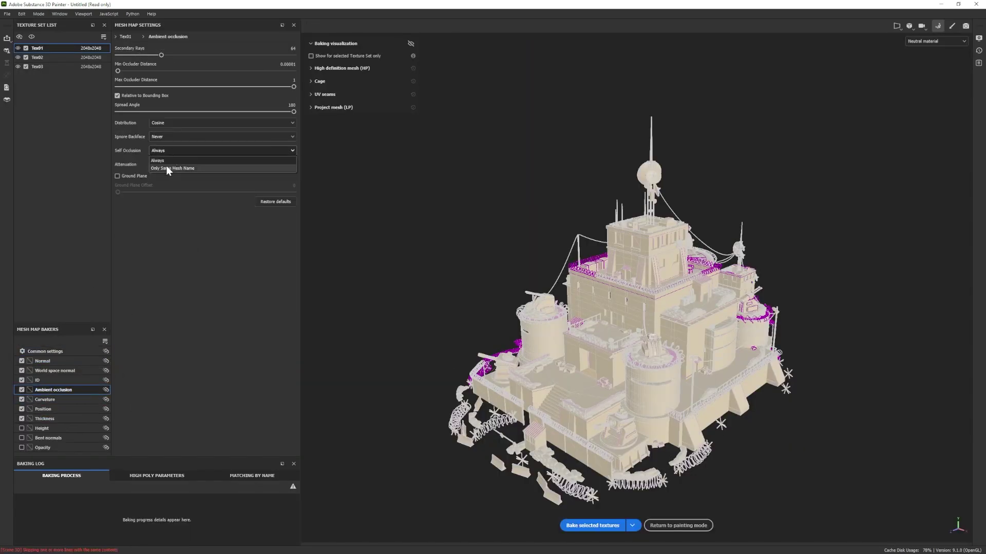
left_click(167, 168)
Bake the selected mesh maps for all three texture sets and return to painting mode
left_click(591, 526)
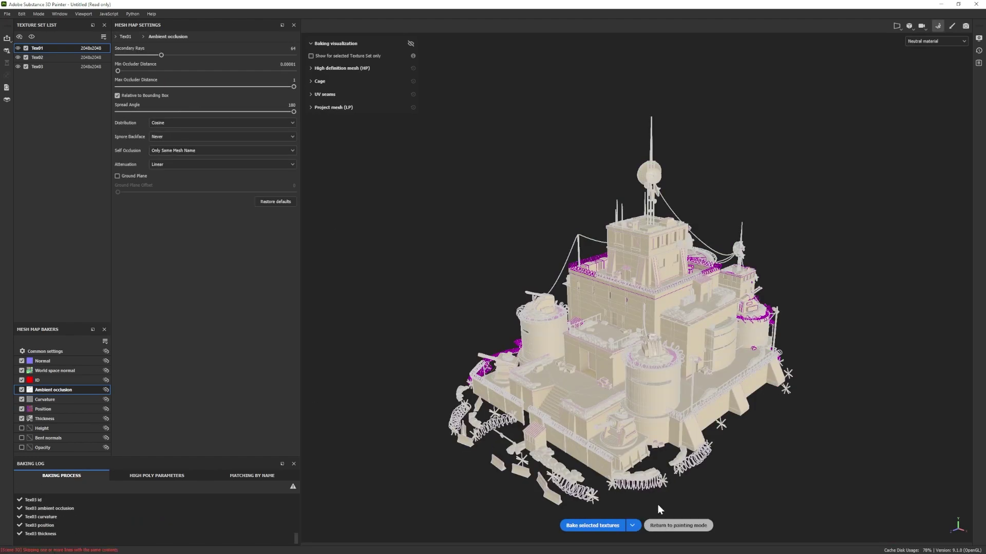
left_click(662, 526)
Switch the main shader to pbr-metal-rough-with-alpha-blending and isolate the Tex01 parts in the 3D view
left_click(978, 52)
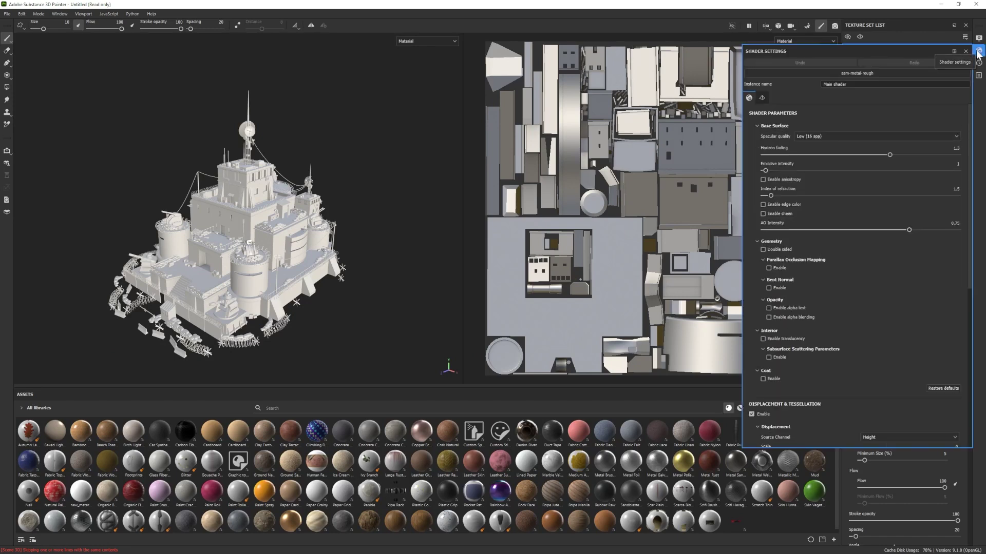
left_click(864, 74)
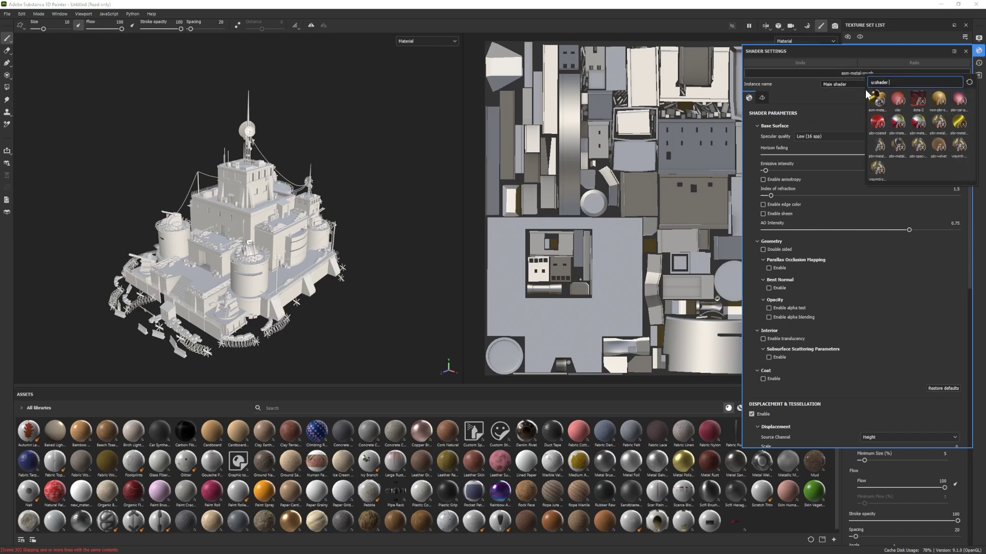
left_click(878, 147)
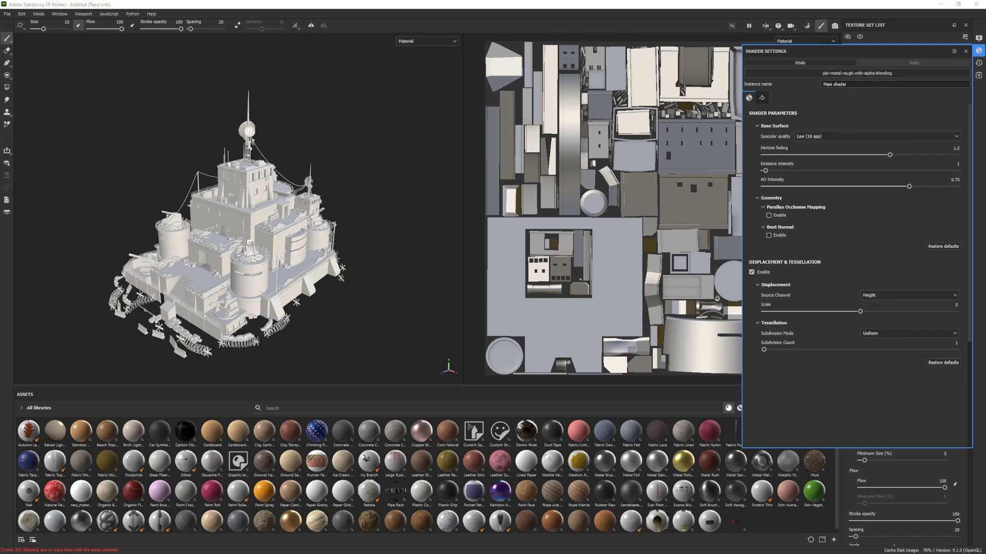
left_click(979, 52)
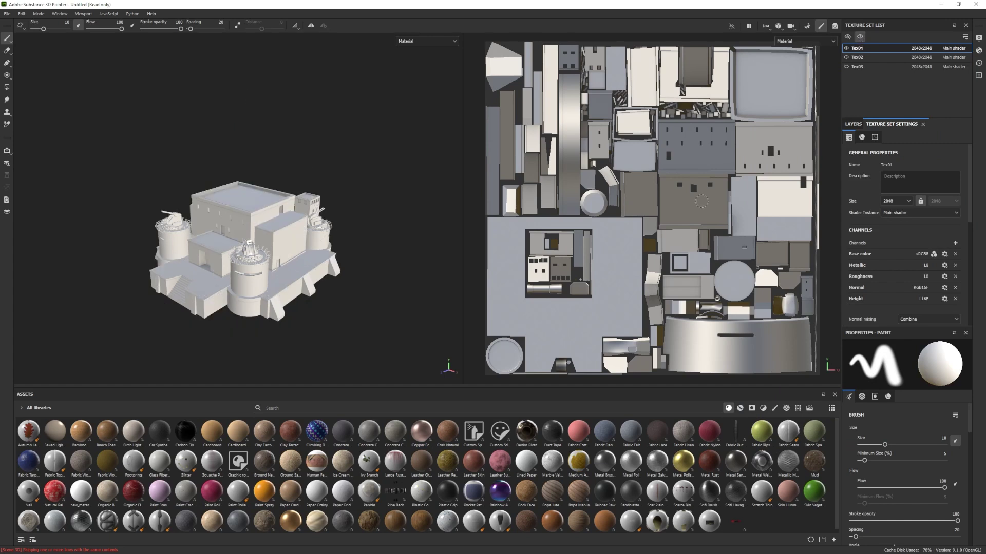
Import the Dirty Leaks Mossy Concrete Wall and Limestone_Floor materials into the asset library
left_click_drag(259, 302, 257, 287, "alt")
scroll(257, 288, "up", 2)
middle_click_drag(257, 288, 292, 286, "alt")
scroll(293, 285, "up", 1)
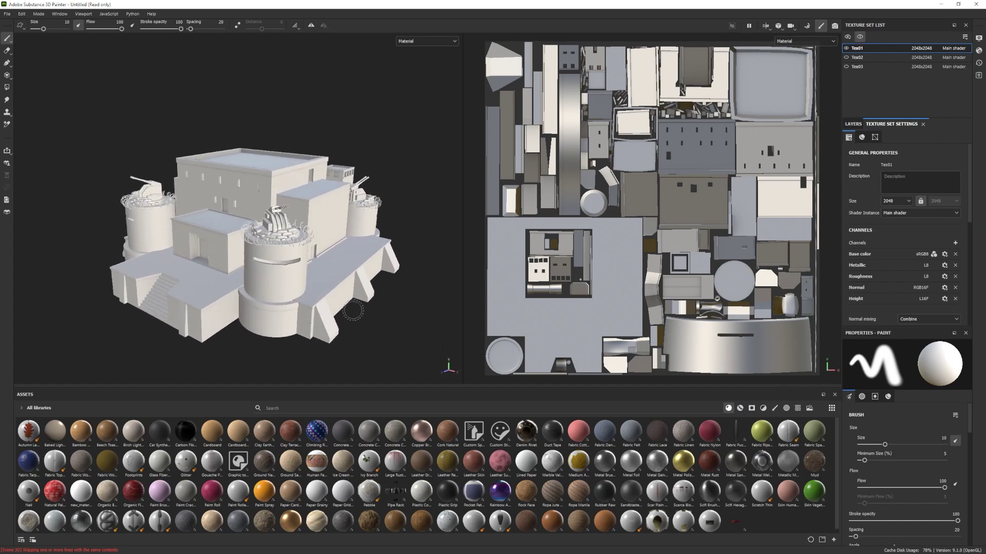
left_click_drag(352, 314, 320, 316, "alt")
right_click_drag(320, 316, 311, 295, "alt")
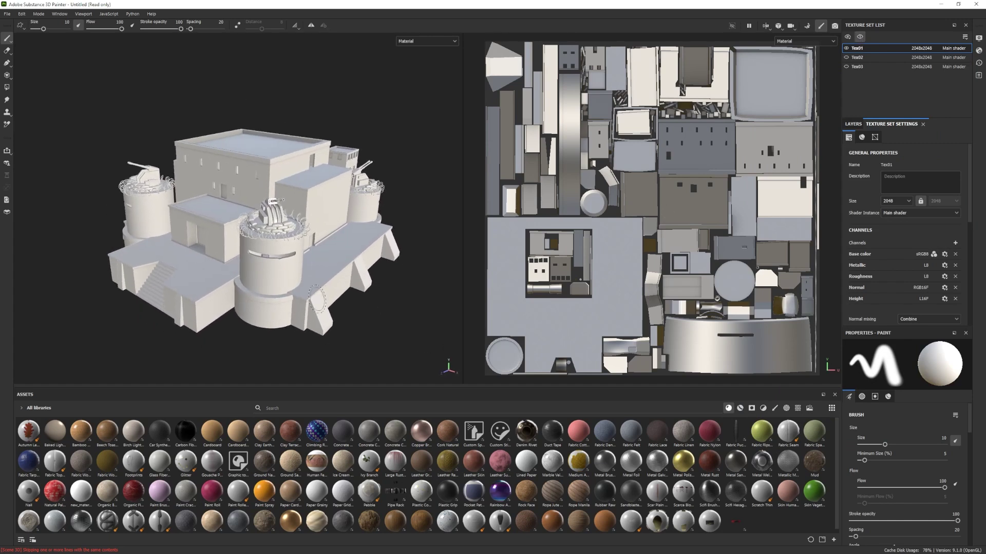
mouse_move(314, 293)
left_mouse_down("alt")
mouse_move(319, 321)
mouse_move(321, 292)
left_mouse_up("alt")
left_click_drag(892, 204, 533, 308)
left_click(559, 386)
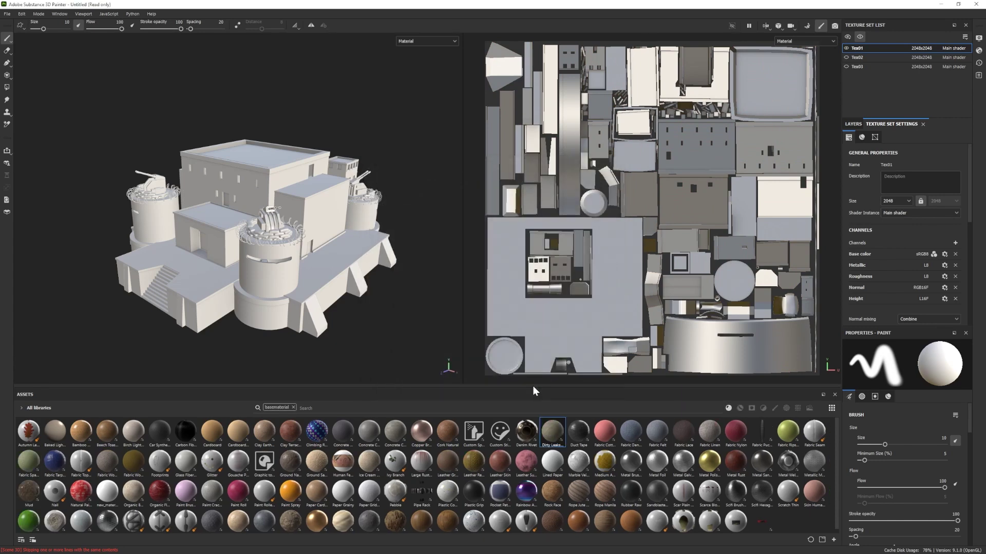
mouse_move(555, 441)
left_click_drag(904, 235, 503, 439)
left_click(548, 386)
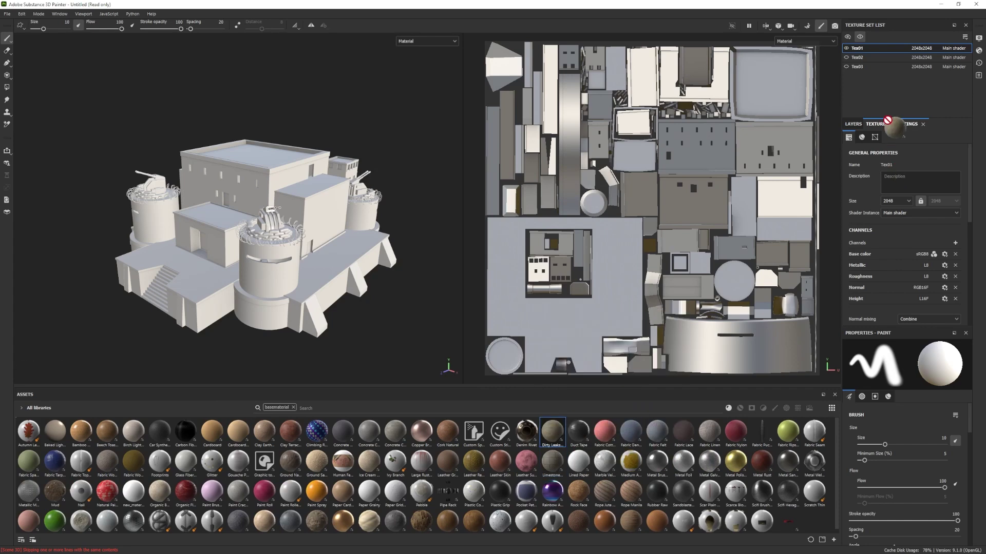
Apply the Dirty Leaks Mossy Concrete Wall material to Tex01 as a fill layer with tiling of about 2.66
left_click(862, 124)
left_click_drag(552, 431, 323, 236)
scroll(323, 237, "up", 1)
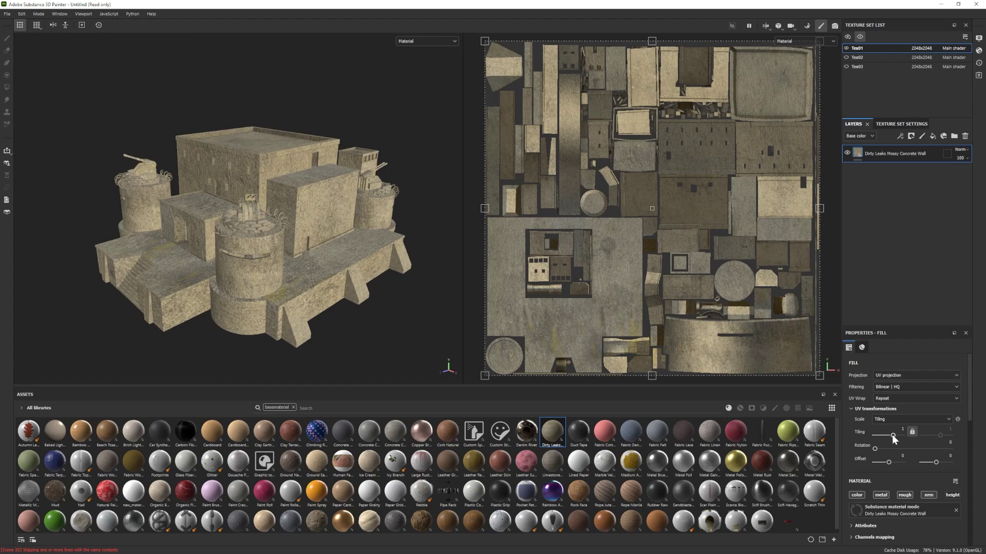
left_click_drag(892, 435, 894, 435)
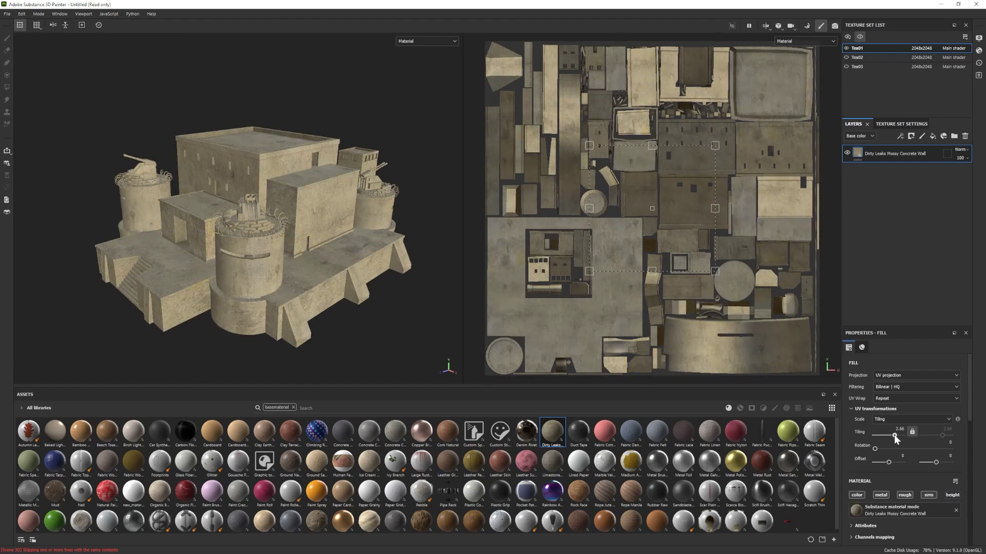
Set the concrete material's Color 2 to a neutral mid grey
scroll(893, 497, "down", 5)
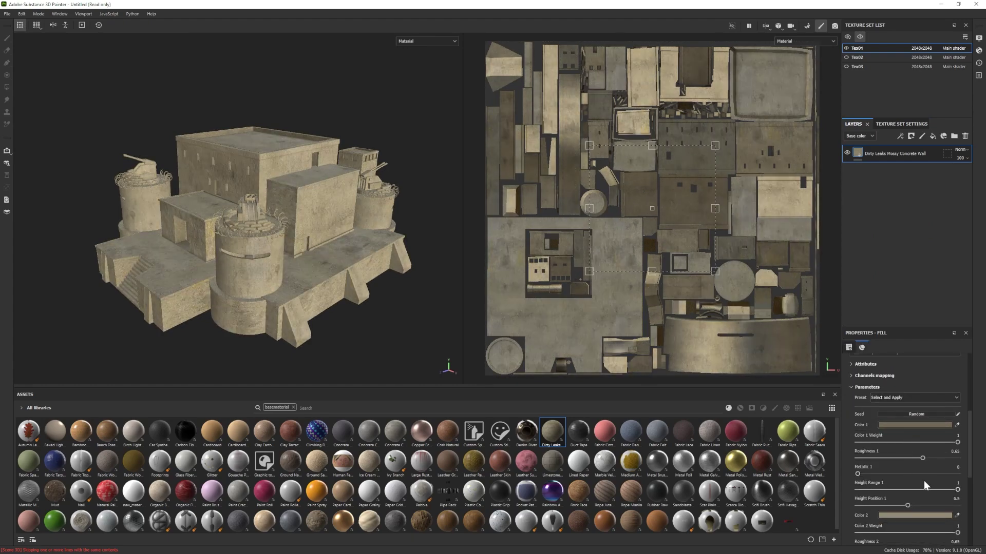
left_click(924, 402)
left_click(799, 465)
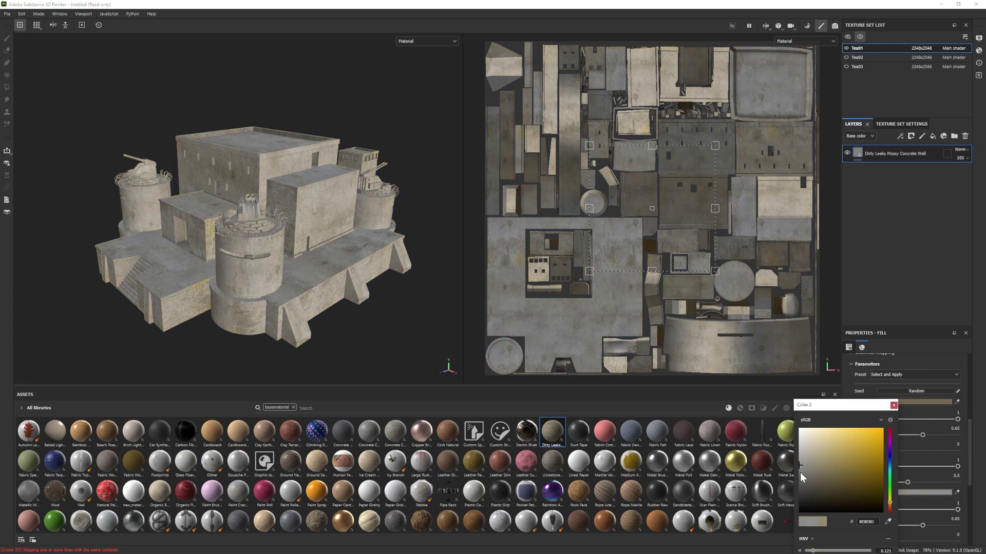
left_click(799, 470)
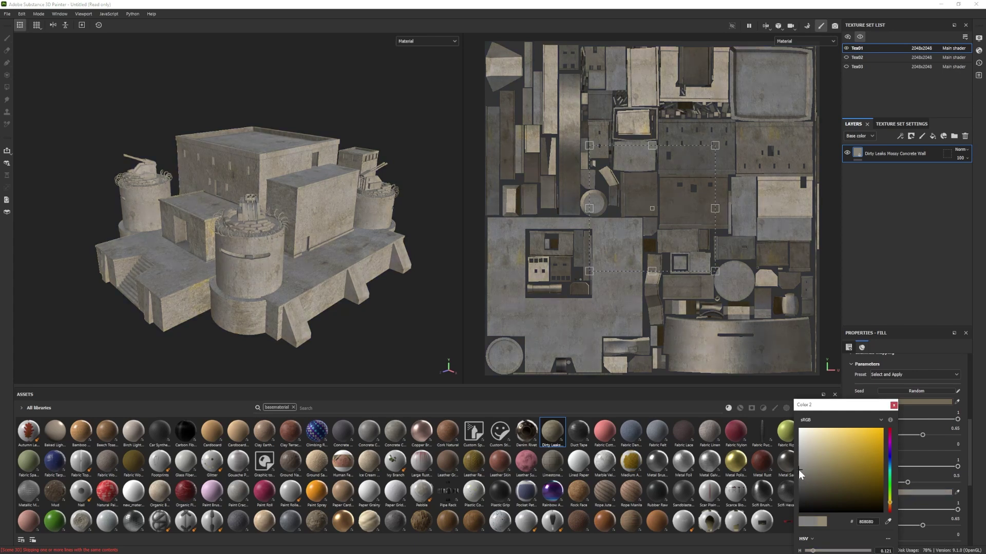
left_click(893, 405)
Set the concrete material's Color 1 to dark grey 5F615F and its Roughness 1 to 0.62
left_click(919, 402)
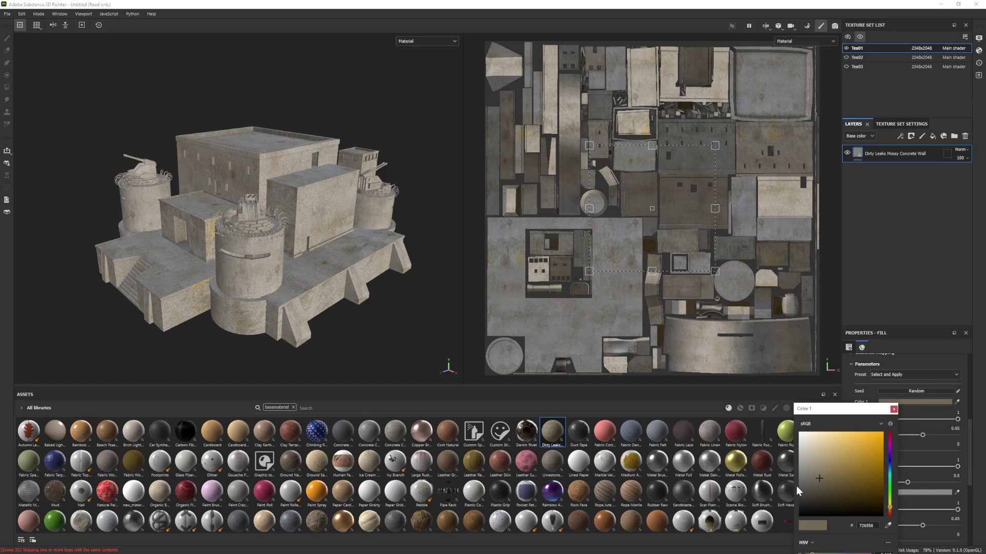
left_click(798, 489)
left_click(800, 481)
left_click(802, 486)
left_click(802, 488)
left_click(799, 485)
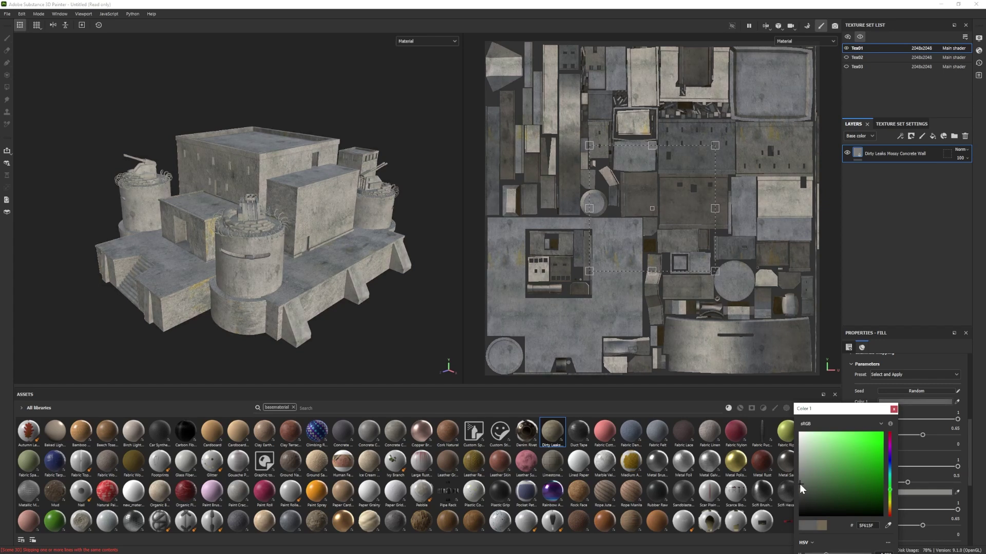
left_click(893, 410)
left_click_drag(938, 420, 971, 424)
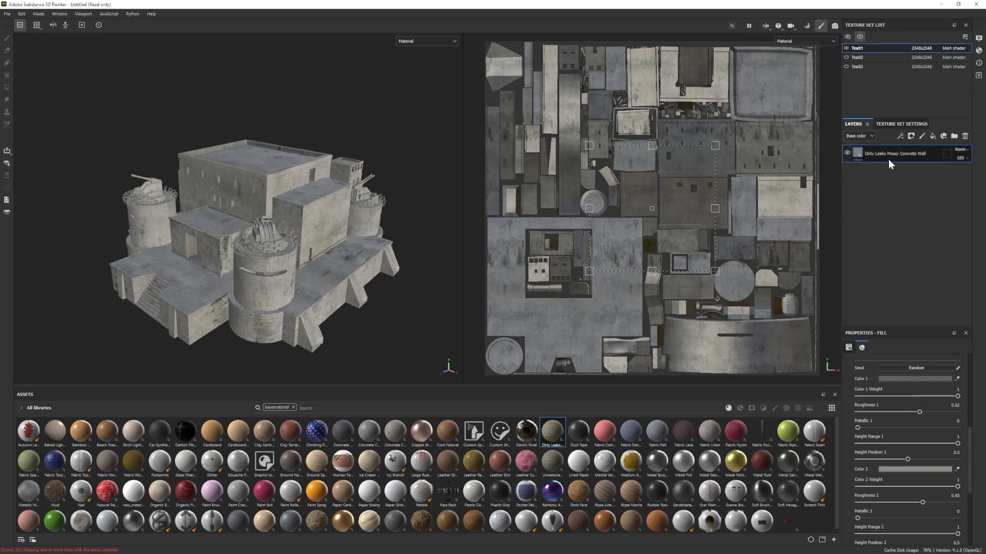
Add a black mask to the concrete wall layer and activate the Polygon Fill tool
right_click(887, 153)
left_click(892, 167)
key("4")
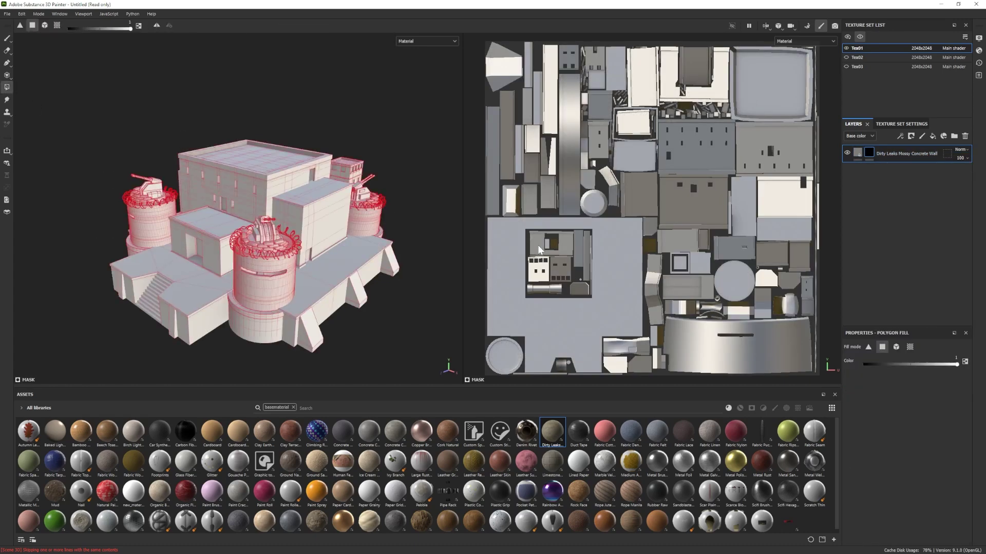
Fill the mask by whole mesh to reveal concrete on the main building blocks, base platform, front entrance block and stairs
left_click(896, 347)
left_click(321, 226)
left_click(256, 197)
left_click(205, 254)
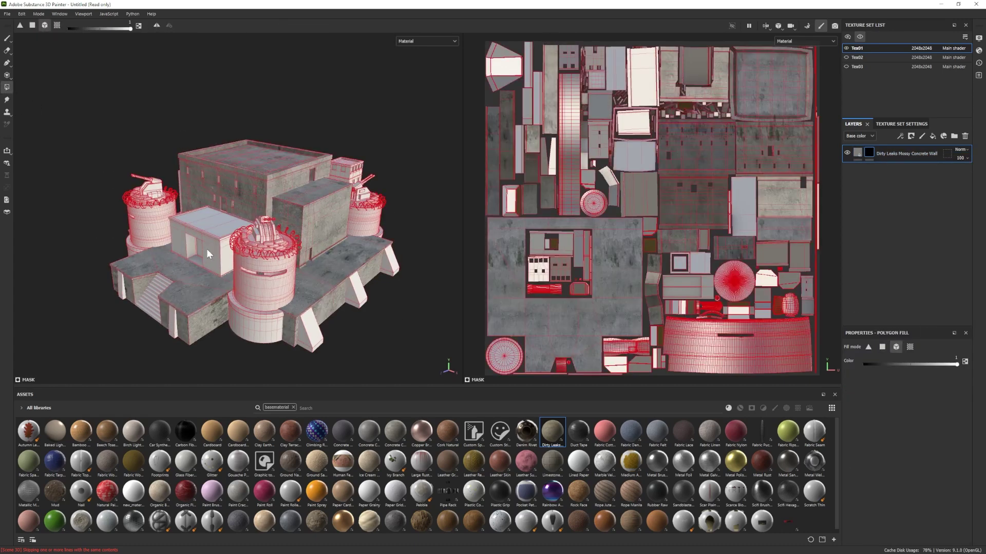
left_click(212, 253)
left_click(149, 292)
left_click(143, 307)
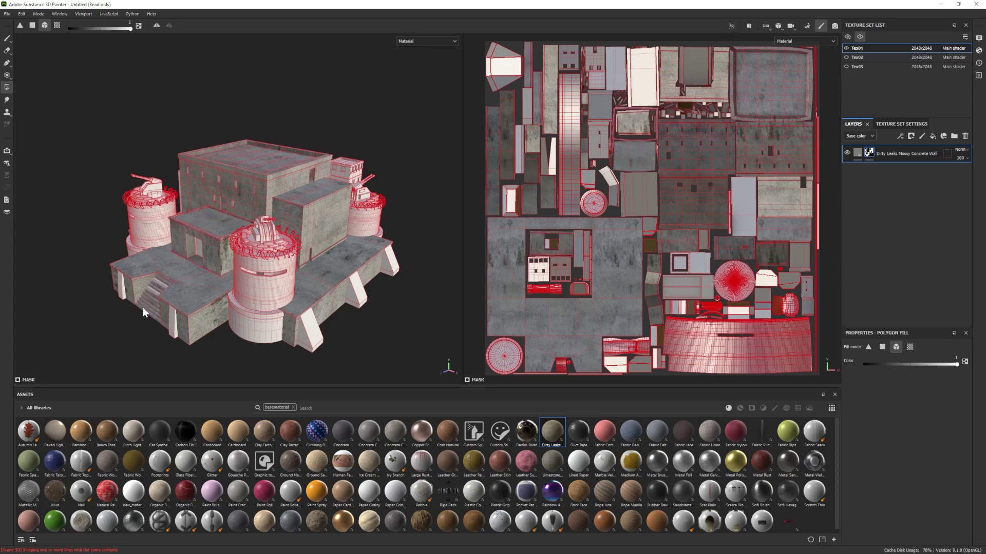
left_click(152, 290)
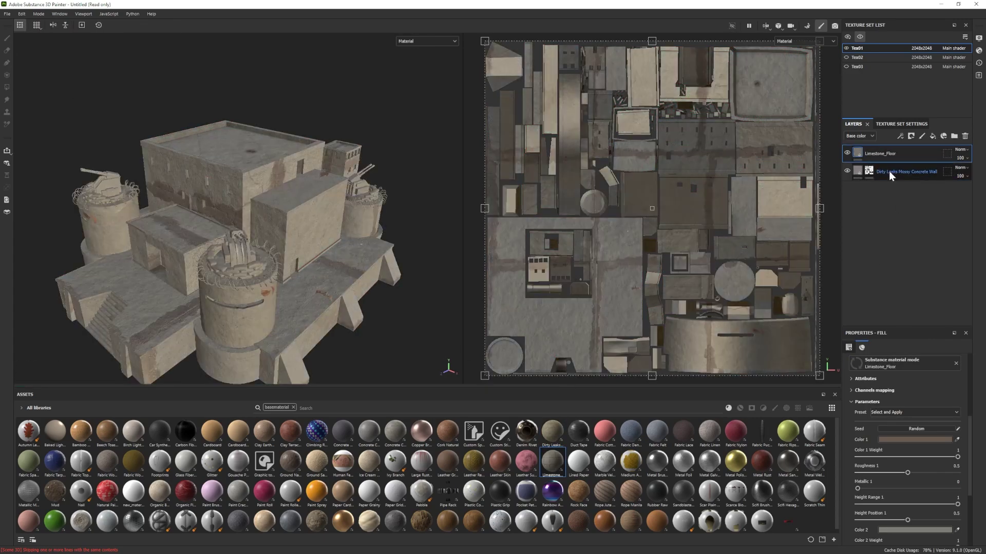
Increase the Limestone_Floor layer's tiling for much smaller tiles and set its Color 1 to a less saturated grey-brown
left_click_drag(894, 381, 900, 381)
scroll(901, 381, "down", 3)
left_click(898, 417)
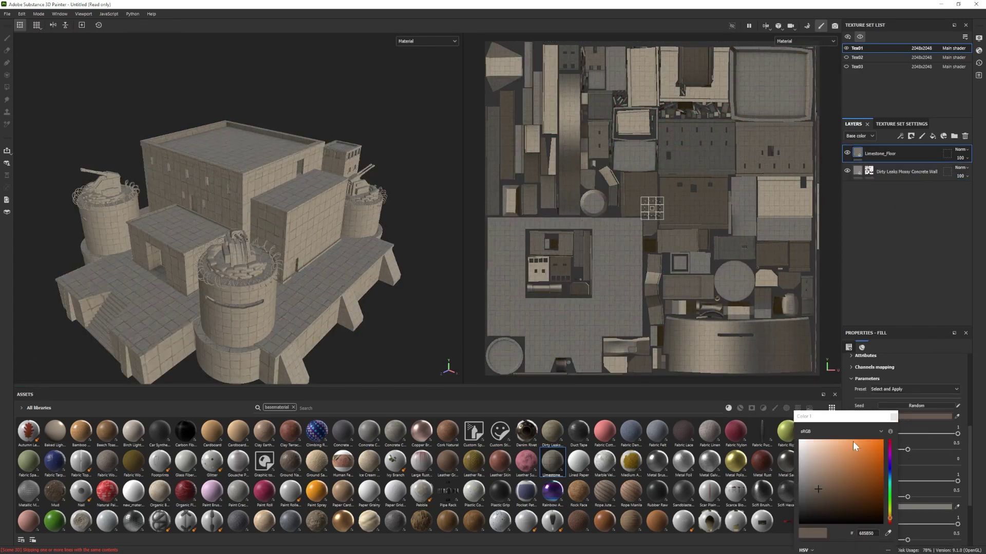
left_click(807, 491)
left_click(893, 417)
scroll(900, 483, "down", 5)
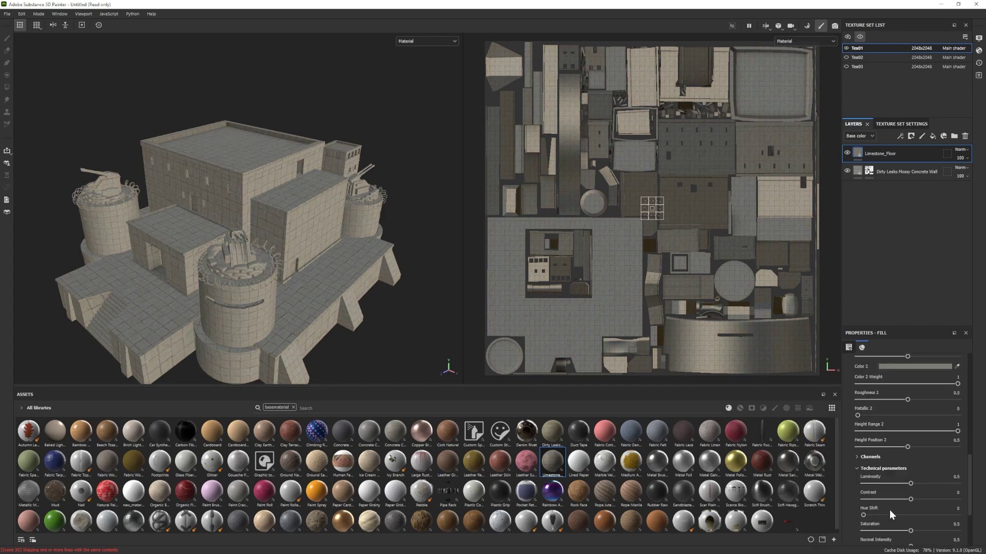
Set the Limestone_Floor layer's Normal Intensity to 0 and its Height Range to 0.24
left_click_drag(878, 501, 877, 500)
scroll(876, 500, "down", 1)
left_click(885, 507)
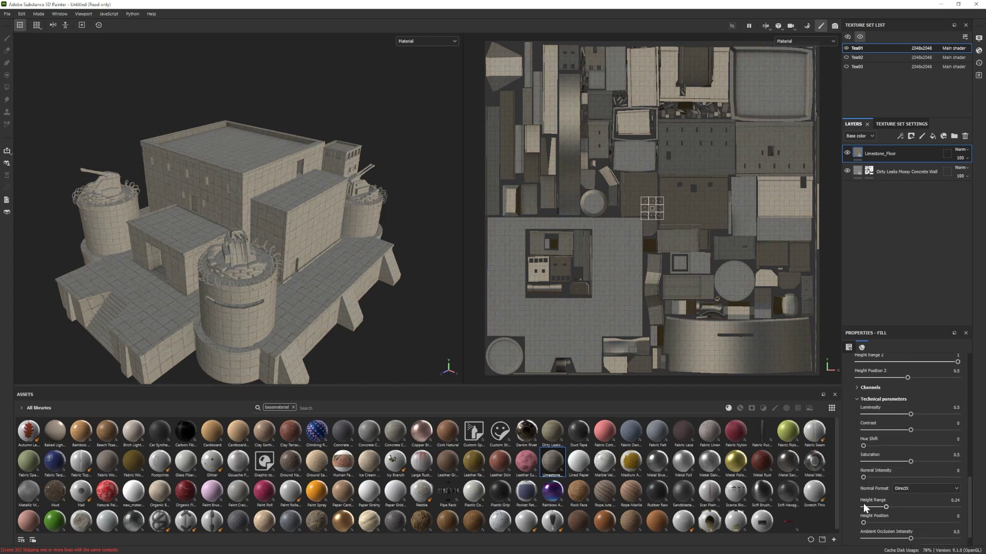
Set the Limestone_Floor layer's Color 2 to warm grey 7F7C72 and its Color 1 to darker grey 6C6865
scroll(892, 444, "up", 5)
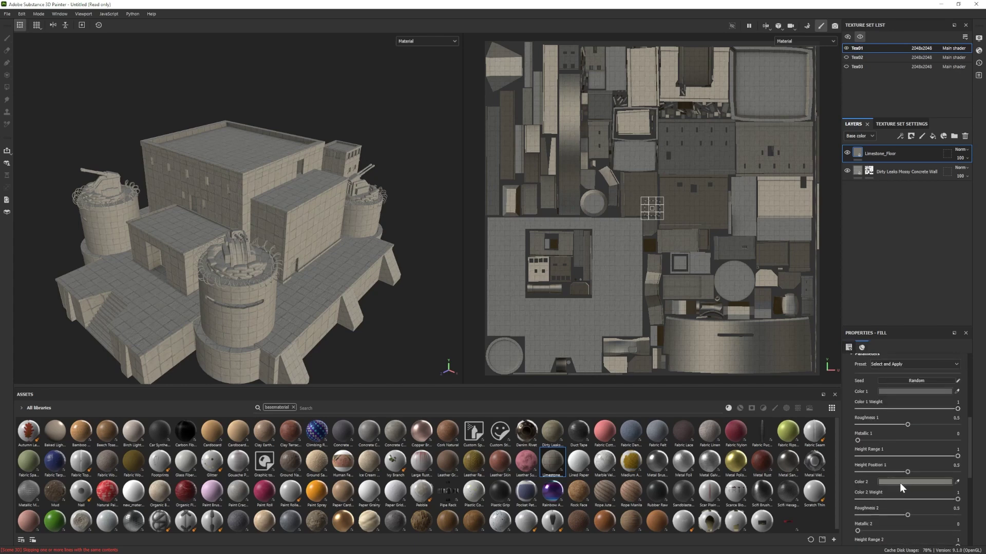
left_click(899, 483)
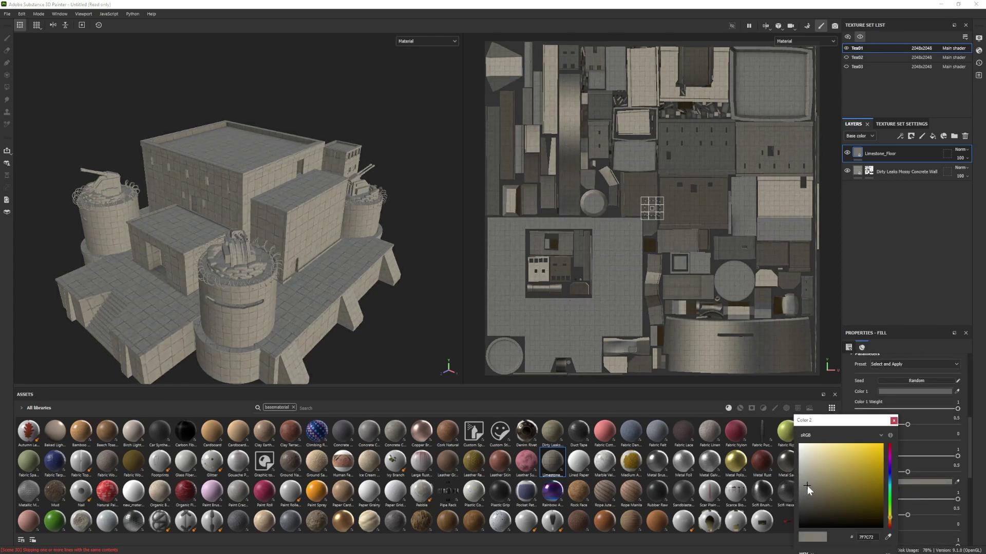
left_click(915, 391)
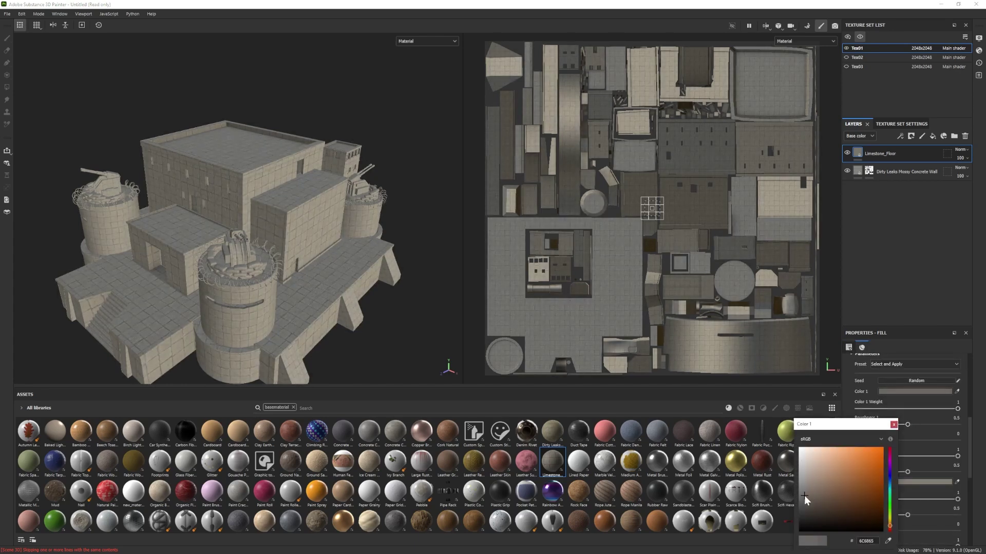
left_click(894, 425)
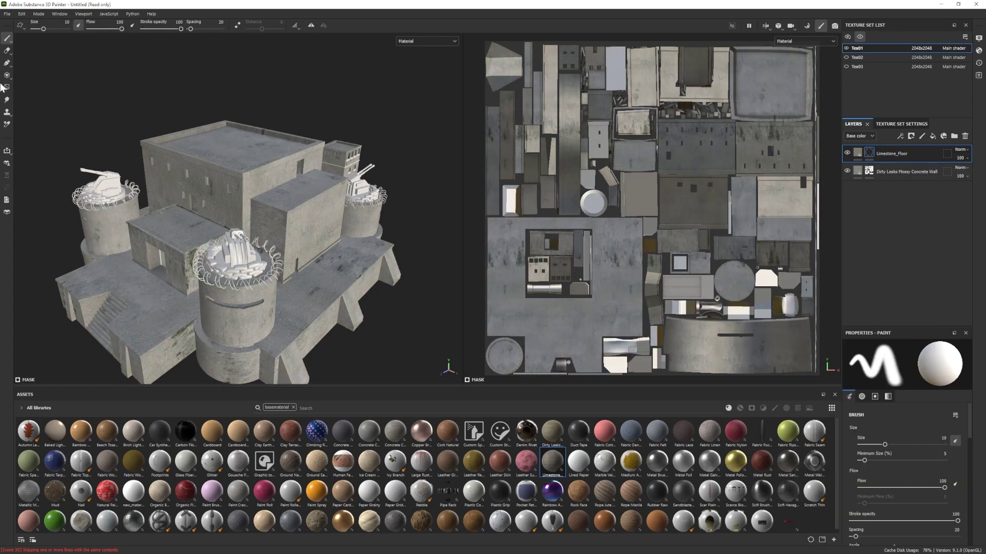
Fill the Limestone_Floor layer's black mask with Polygon Fill over the base platform floor and the building roofs
left_click(7, 87)
left_click(56, 25)
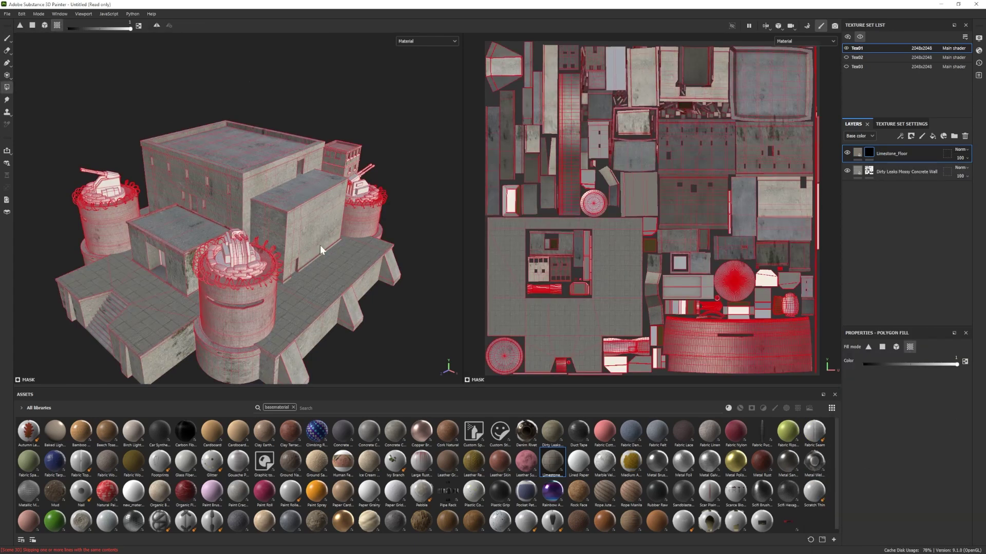
left_click_drag(319, 245, 367, 260, "alt")
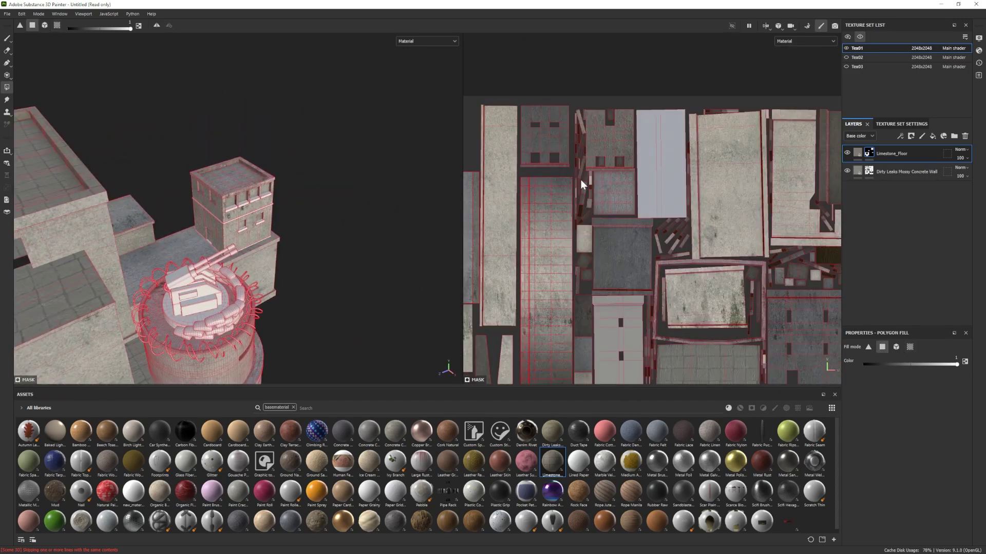
scroll(631, 130, "up", 3)
left_click_drag(555, 306, 637, 215)
left_click(7, 38)
scroll(227, 341, "down", 3)
middle_click_drag(227, 340, 316, 267, "alt")
Add a fill layer above Limestone_Floor and apply the Surface Worn smart mask to it
left_click(858, 153)
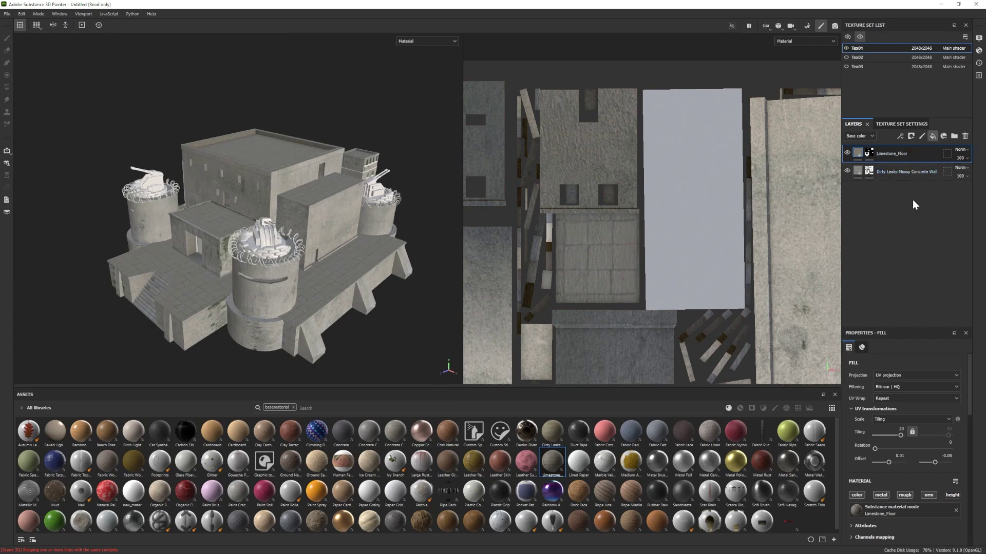
left_click(932, 136)
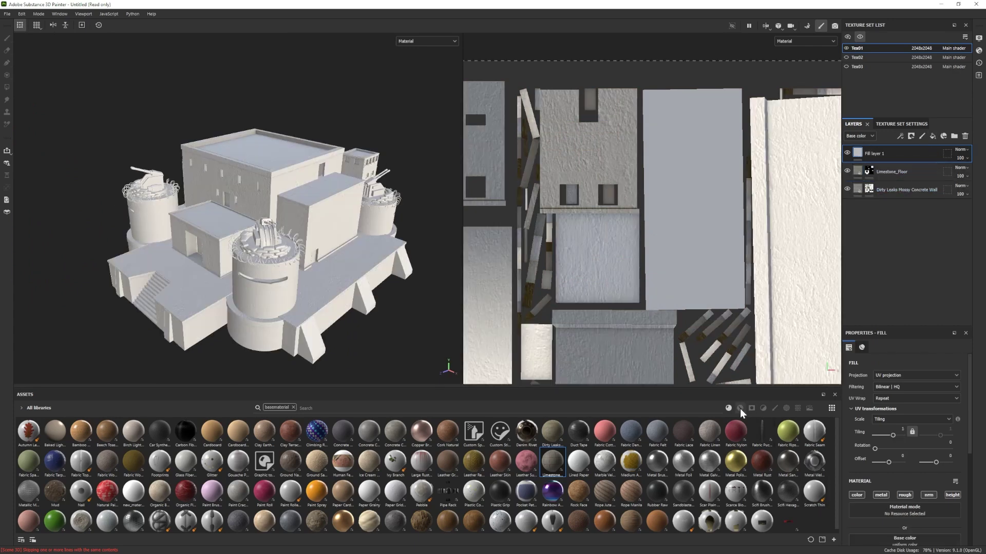
left_click(293, 407)
left_click(784, 410)
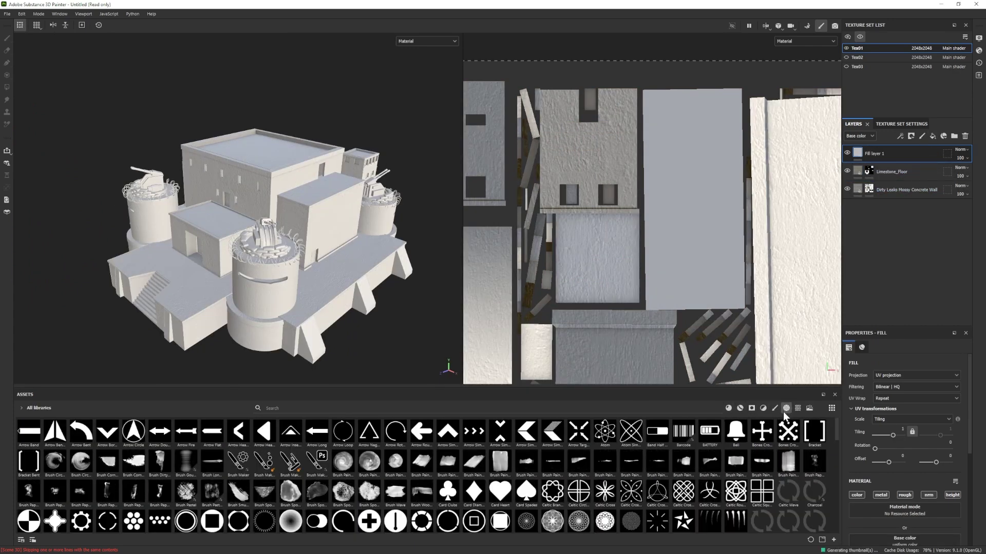
left_click(752, 408)
mouse_move(81, 491)
left_mouse_down()
mouse_move(878, 159)
mouse_move(870, 151)
left_mouse_up()
Set the fill layer's base color to dark grey 525252, its roughness to 1 and its metallic to about 0.53
left_click(857, 152)
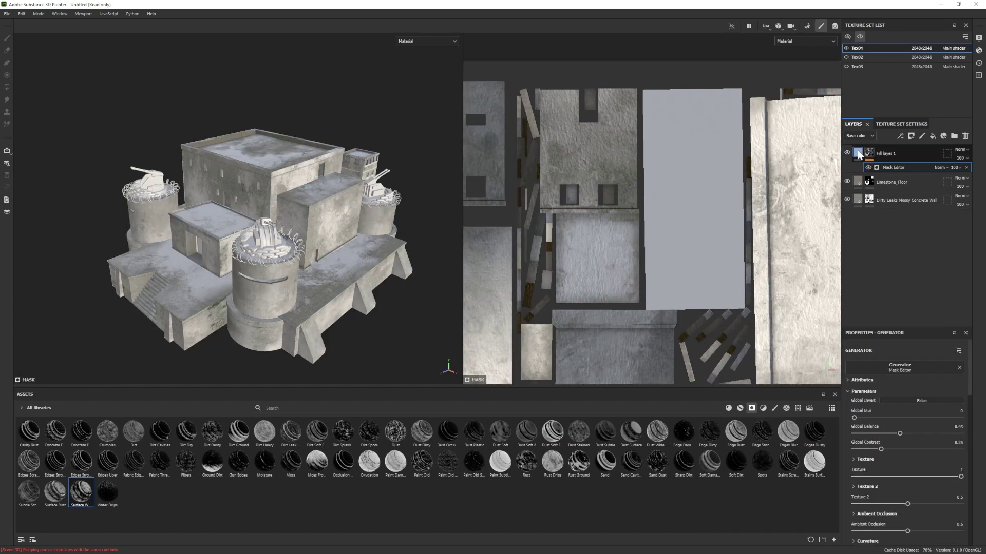
left_click(924, 440)
left_click(800, 516)
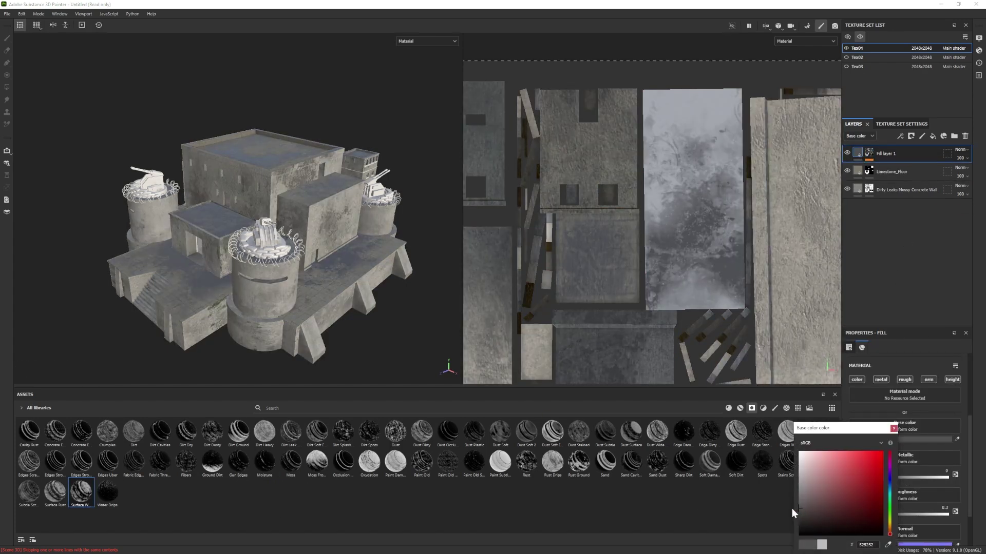
left_click(894, 428)
left_click_drag(924, 512, 941, 515)
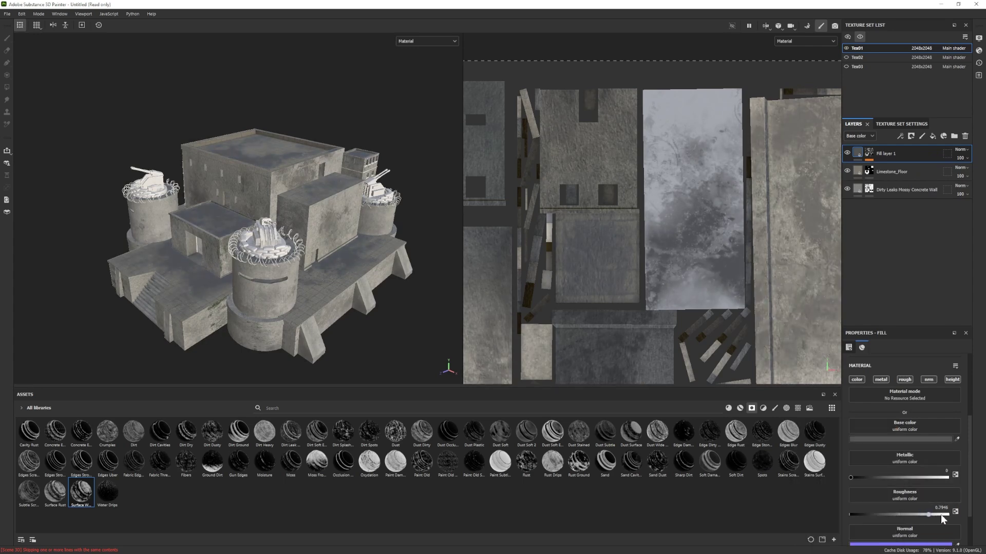
left_click(906, 477)
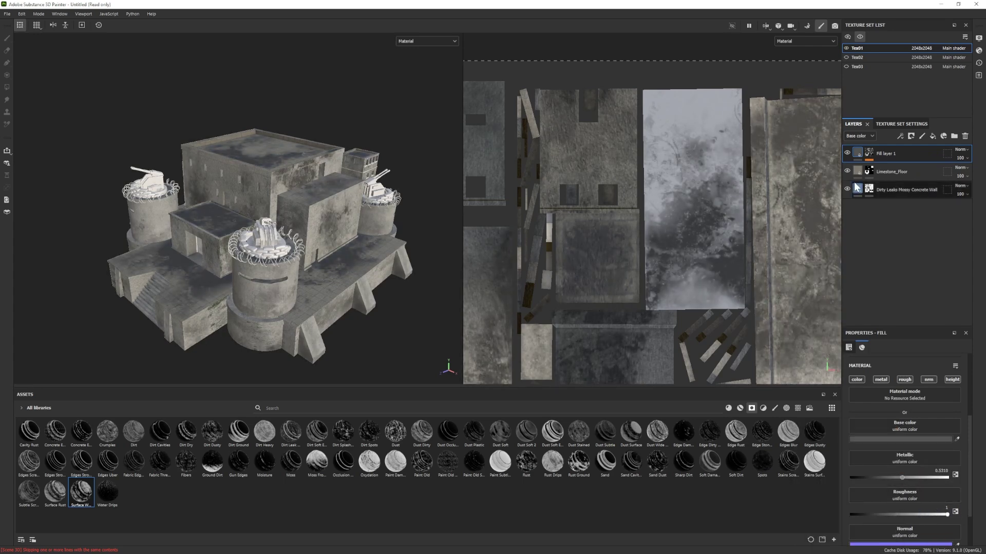
Change the fill layer's base color to a muted brown, 695E58
left_click(904, 440)
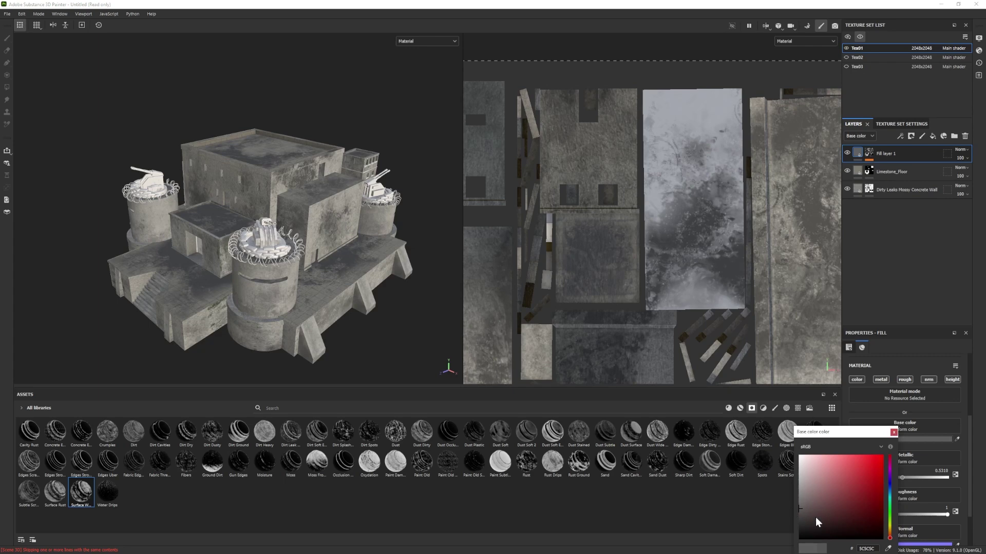
left_click(890, 534)
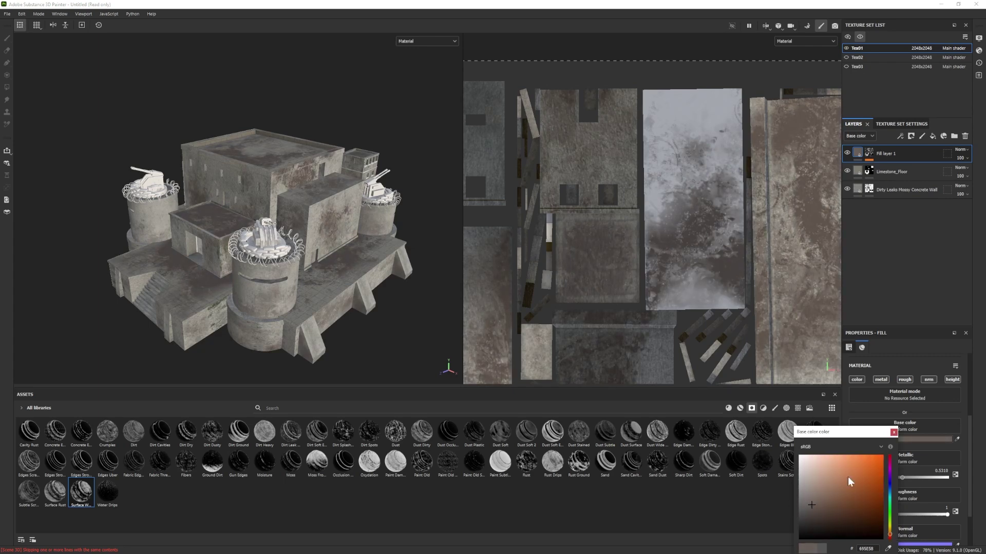
left_click(893, 432)
In the fill layer's Mask Editor, set Texture 2 to 0 and Ambient Occlusion to about 0.03
left_click(869, 153)
left_click(894, 168)
left_click_drag(897, 433, 849, 504)
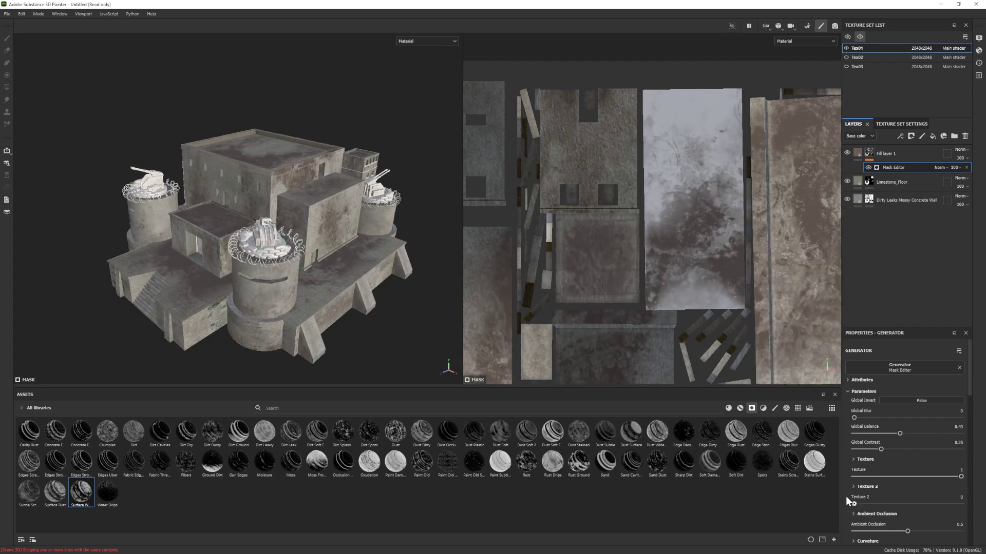
left_click_drag(904, 531, 852, 531)
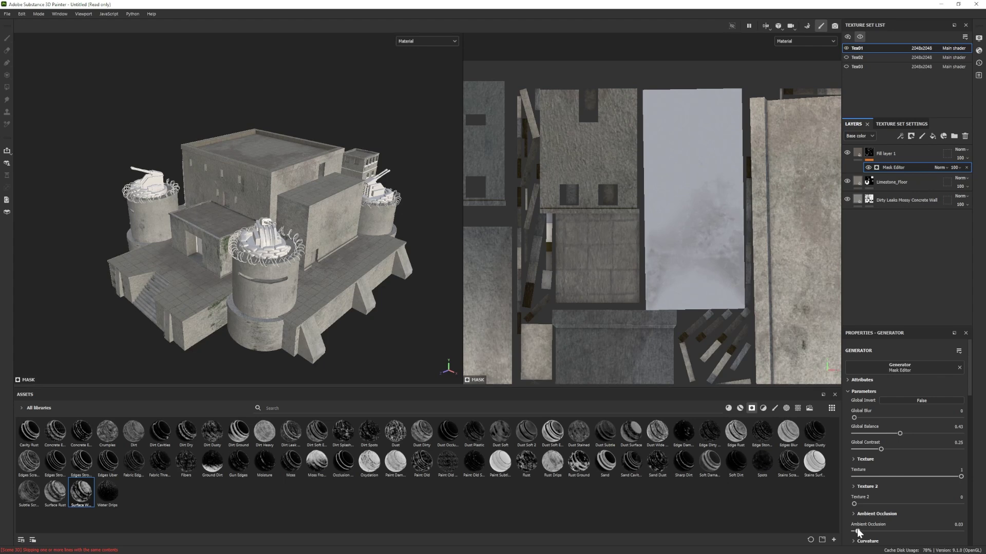
Create a folder, move the brown dirt fill layer into it and add a black mask to the folder
left_click(902, 153)
left_click(953, 136)
left_click_drag(895, 171, 891, 154)
right_click(888, 154)
left_click(915, 169)
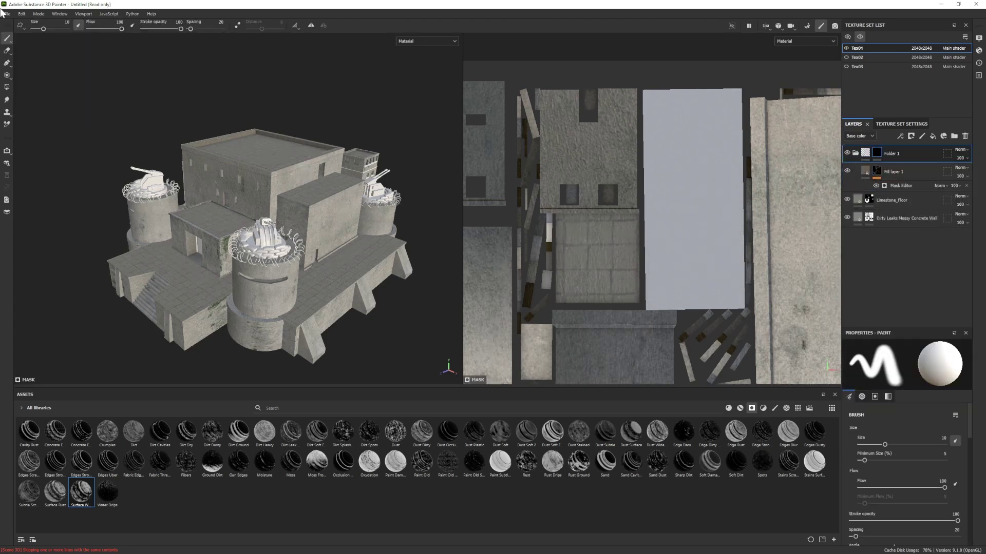
Fill the dirt folder's mask over the building's wall surfaces with Polygon Fill
key("4")
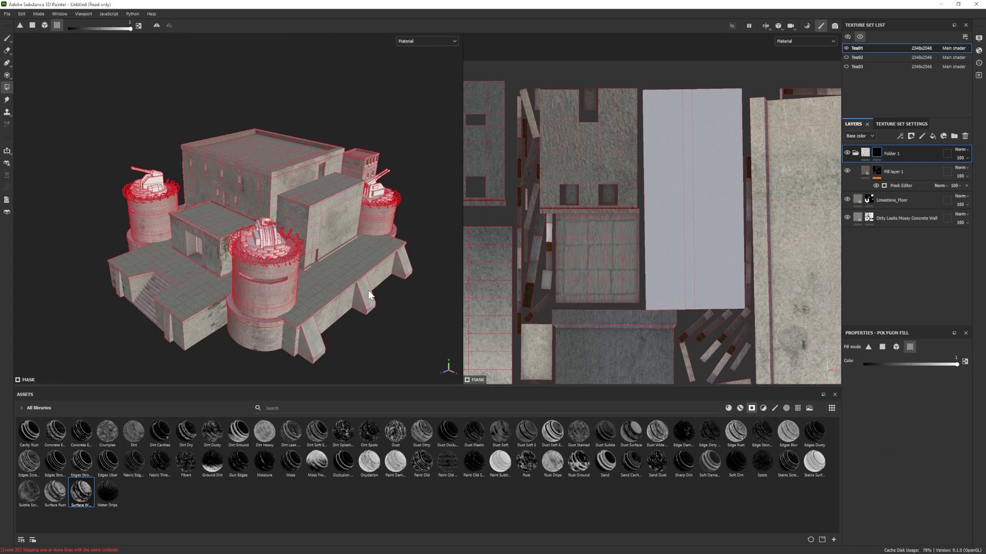
left_click_drag(368, 291, 251, 165, "alt")
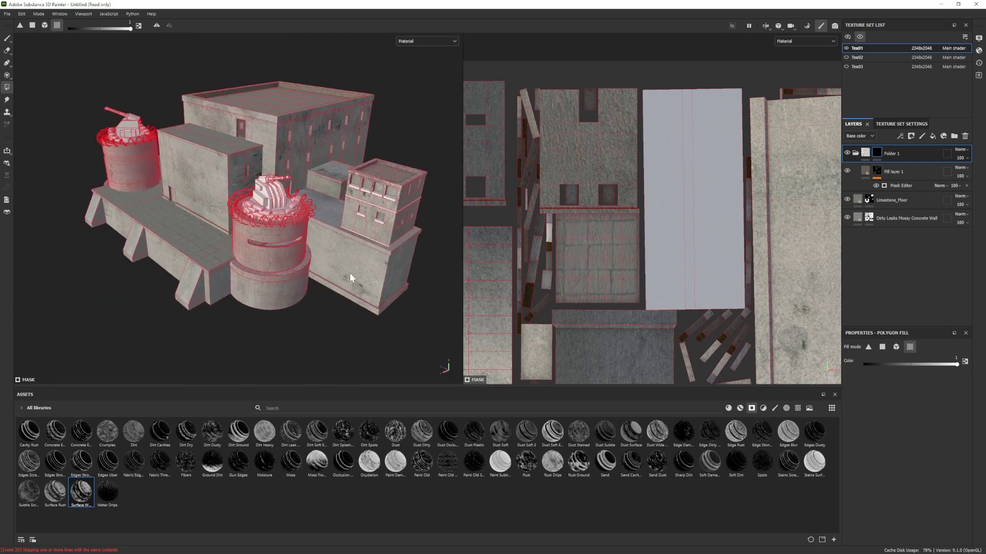
left_click_drag(207, 235, 236, 179, "alt")
left_click_drag(261, 280, 231, 248, "alt")
left_click_drag(317, 259, 447, 308, "alt")
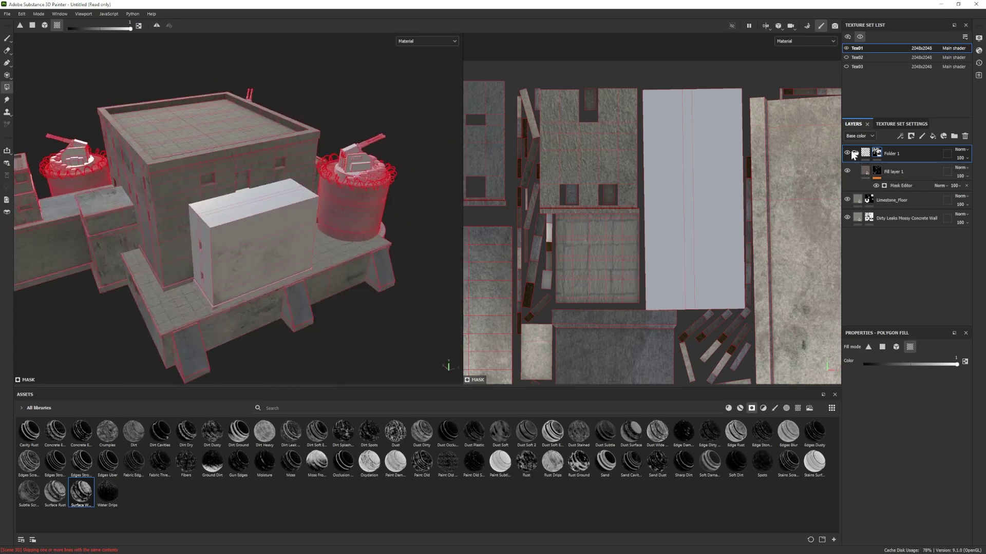
Fill the untextured side block in the concrete layer's mask and its roof in the Limestone_Floor mask
left_click(855, 153)
left_click(869, 189)
left_click(267, 263)
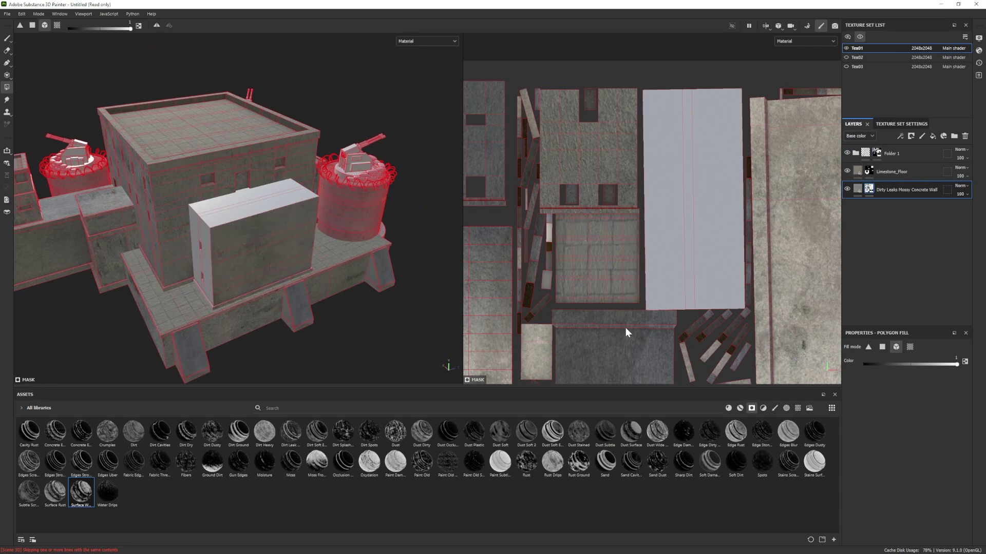
left_click(883, 171)
left_click(8, 38)
scroll(308, 206, "down", 3)
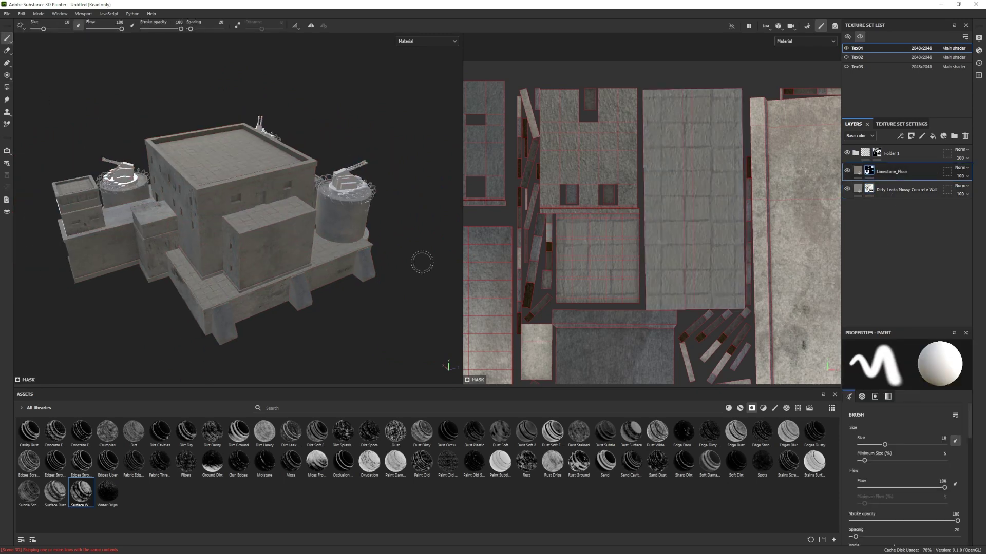
left_click_drag(421, 262, 190, 233, "alt")
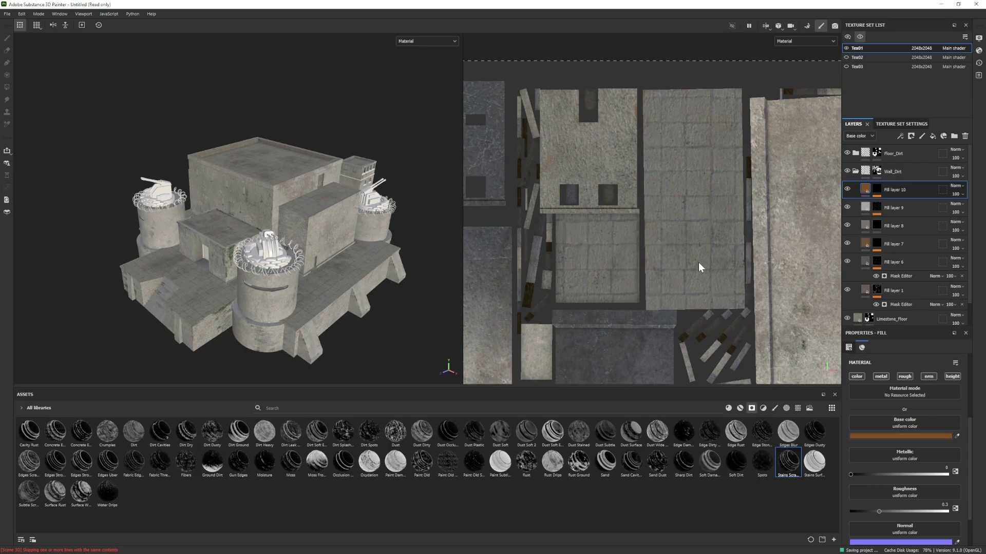
Add a fill layer inside the Wall_Dirt folder with a dark green base color and a black mask
left_click(932, 136)
left_click(875, 436)
left_click(864, 473)
mouse_move(856, 471)
left_mouse_down()
mouse_move(826, 474)
mouse_move(858, 466)
left_mouse_up()
right_click(907, 189)
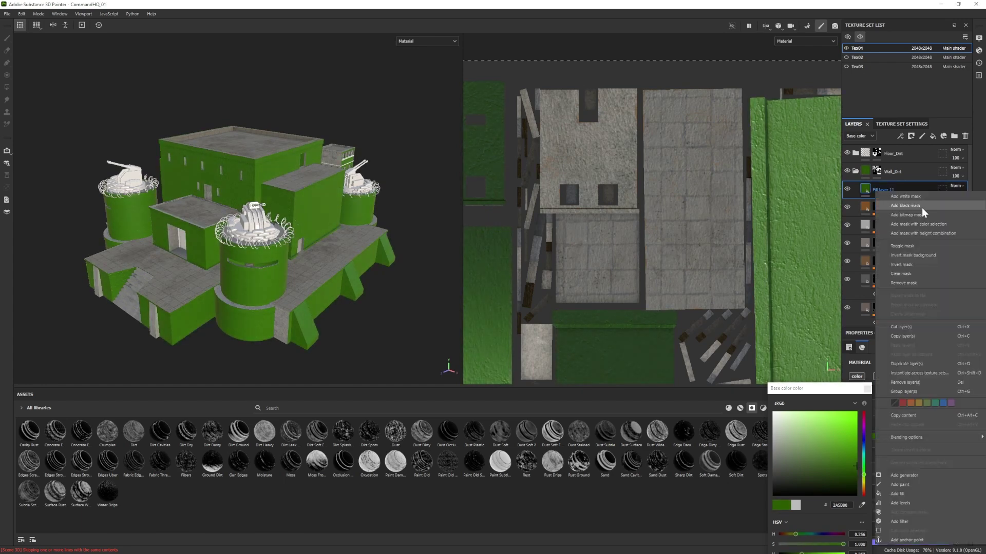
left_click(922, 206)
Fill the green layer's mask by quads to make a thin horizontal band around the lower part of the round gun towers
left_click(7, 87)
left_click_drag(242, 263, 251, 226, "alt")
scroll(251, 231, "up", 3)
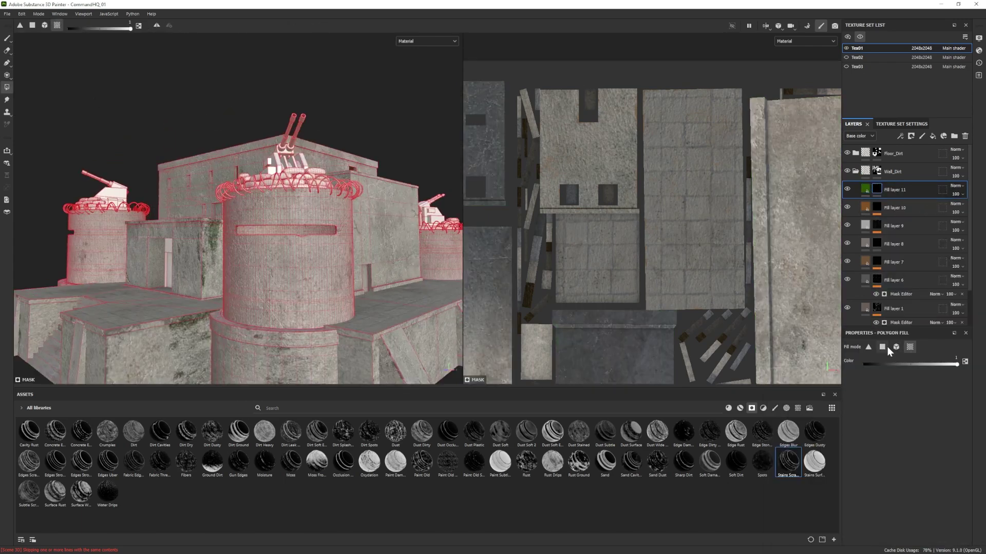
left_click(882, 347)
left_click(300, 307)
scroll(563, 325, "down", 4)
middle_click_drag(702, 238, 582, 302, "alt")
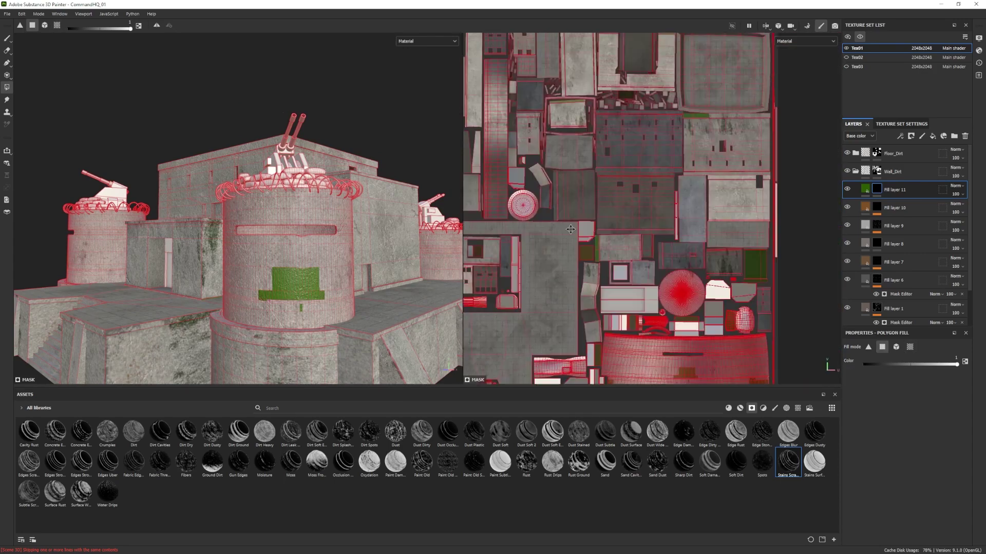
scroll(678, 261, "up", 5)
middle_click_drag(672, 375, 812, 272, "alt")
left_click_drag(812, 274, 716, 273)
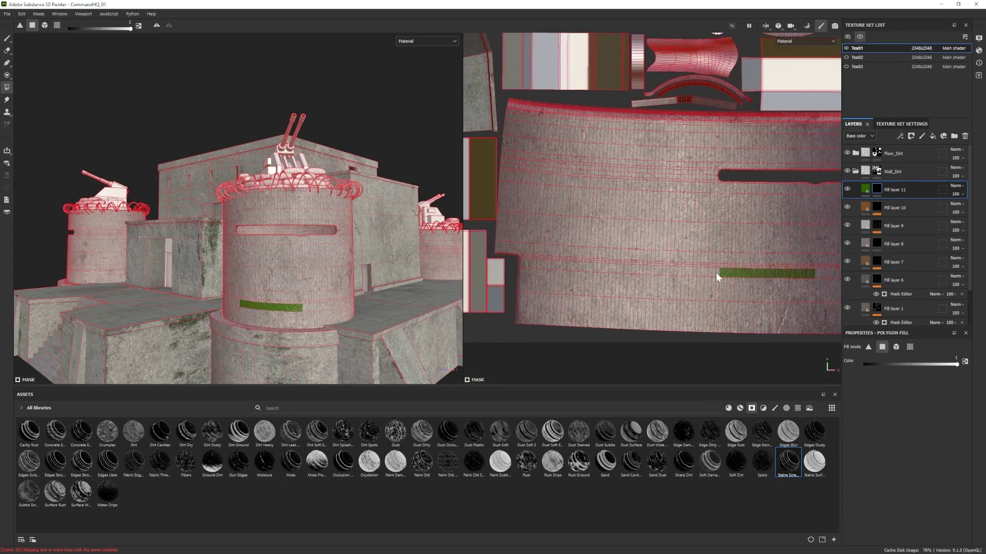
middle_click_drag(814, 273, 506, 263, "alt")
left_click_drag(505, 263, 622, 261)
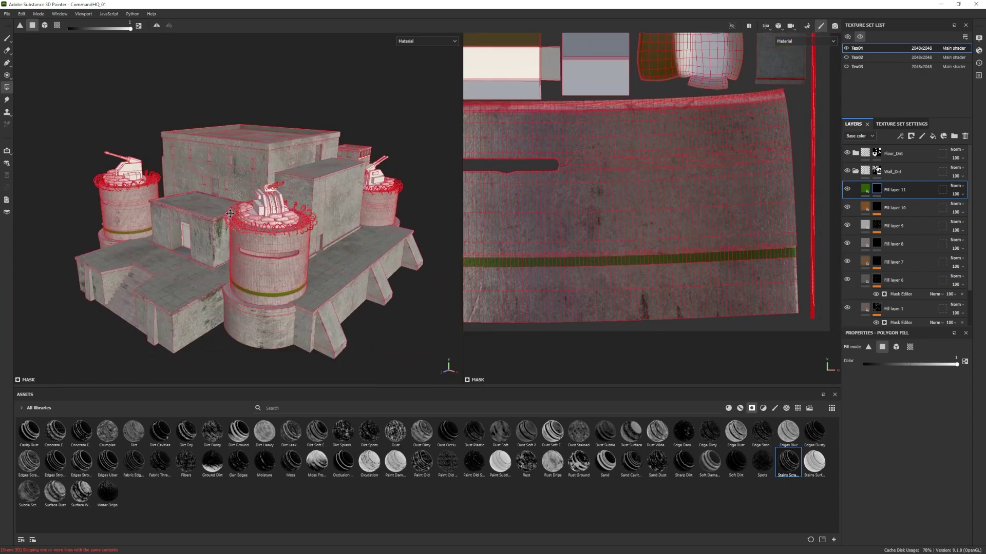
Change the green layer's base color to a brighter green and increase its roughness
left_click(865, 189)
left_click(891, 437)
left_click(852, 465)
left_click(918, 513)
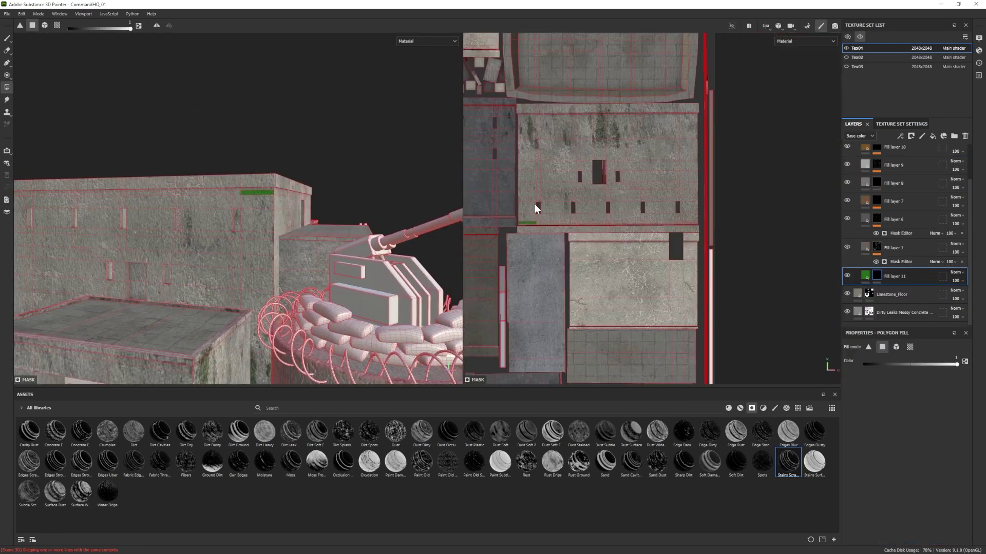
Fill thin green bands along the upper walls of the main building and entrance block, undoing the misplaced fills
left_click(554, 220)
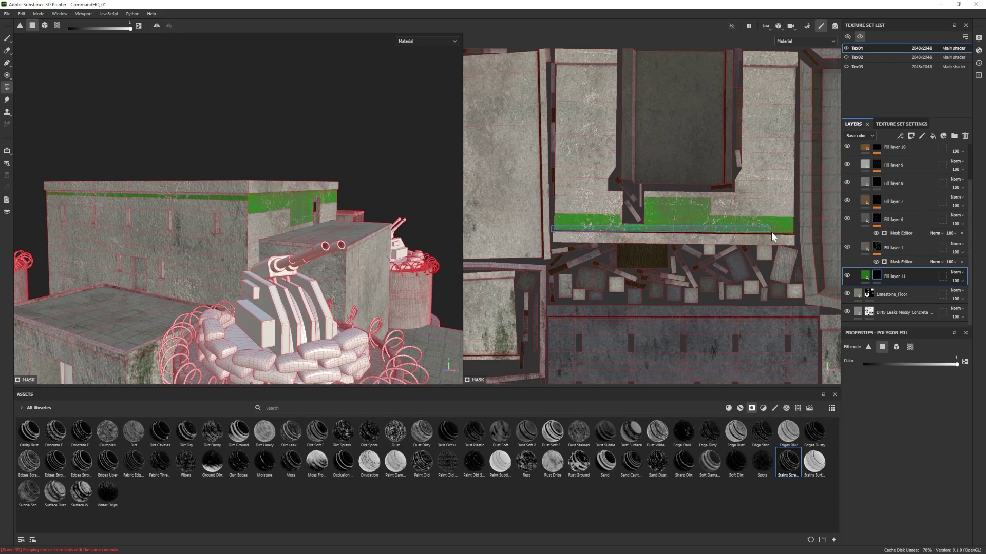
left_click_drag(771, 234, 771, 234)
key("ctrl+z")
key("ctrl+z")
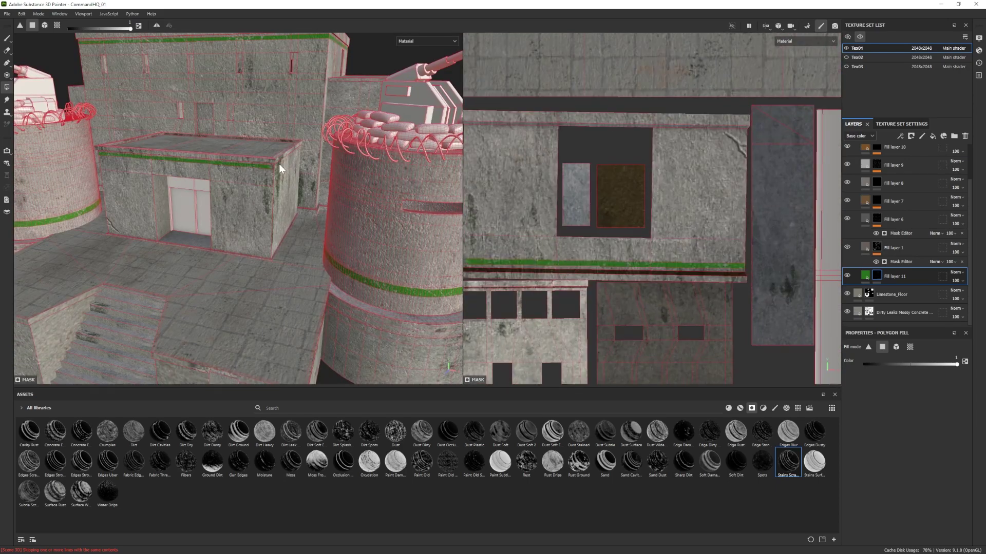
scroll(652, 279, "down", 5)
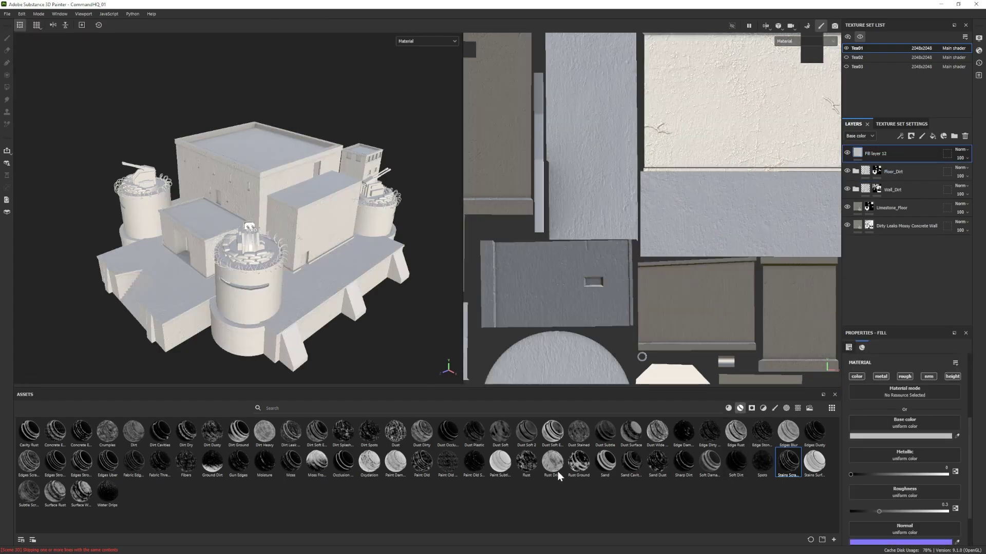
Apply Concrete Coarse to the top fill layer with damage intensity and scale 0, color variation 0.35 and a darker gray concrete color
left_click(728, 408)
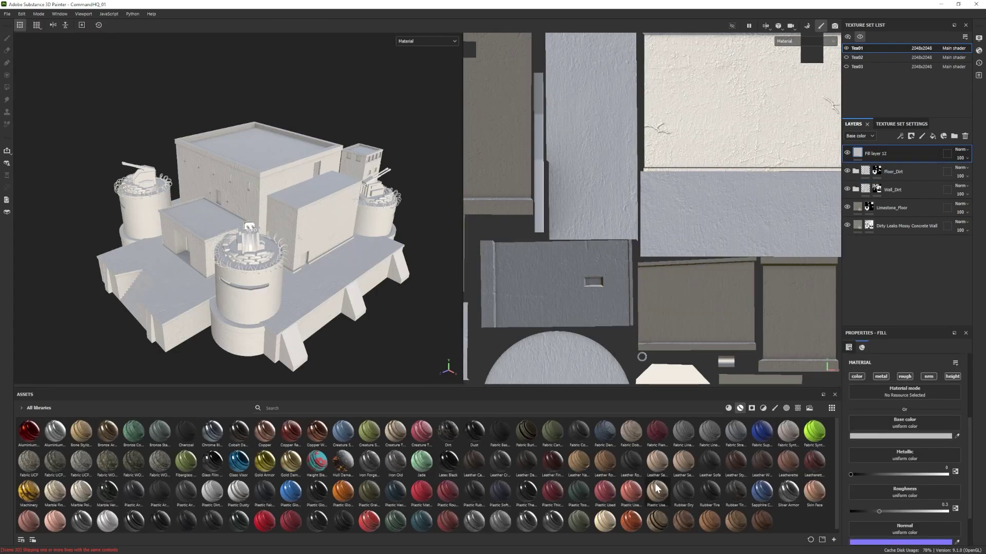
left_click_drag(395, 431, 849, 156)
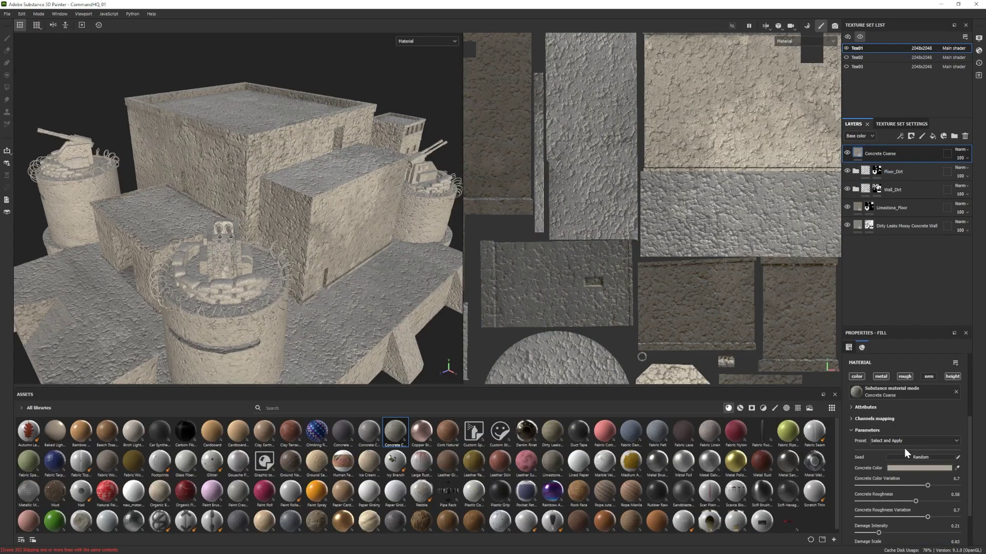
scroll(904, 448, "down", 2)
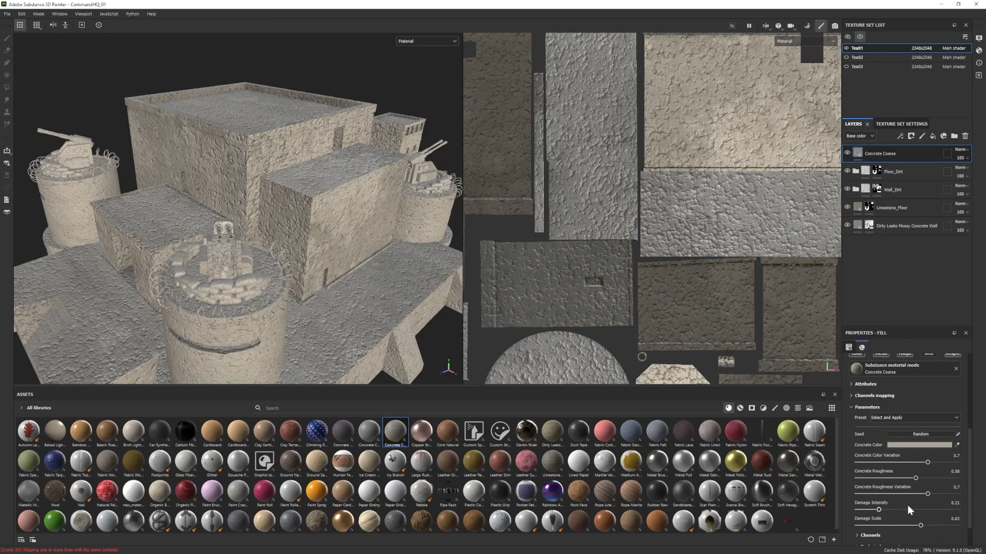
left_click_drag(878, 487, 857, 486)
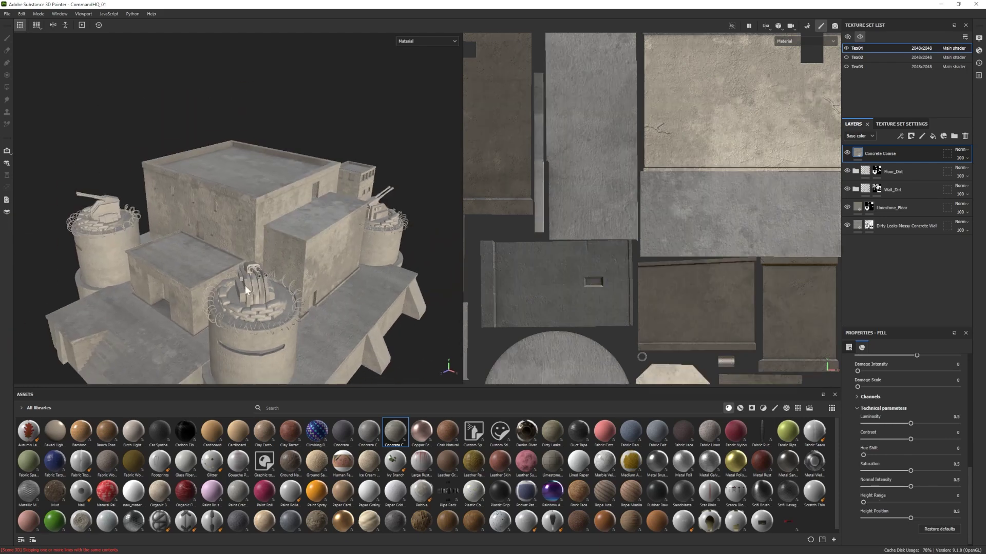
left_click_drag(926, 463, 859, 462)
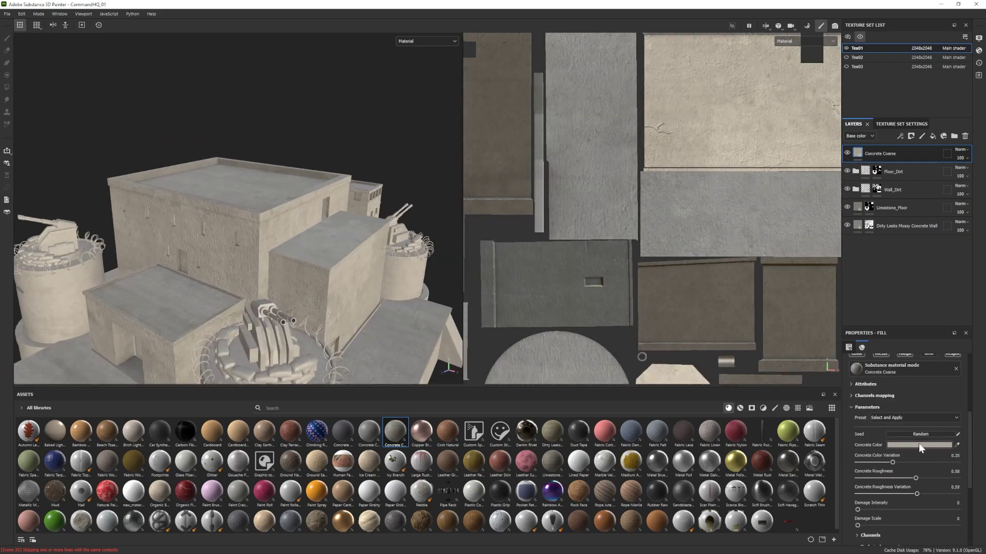
left_click(919, 445)
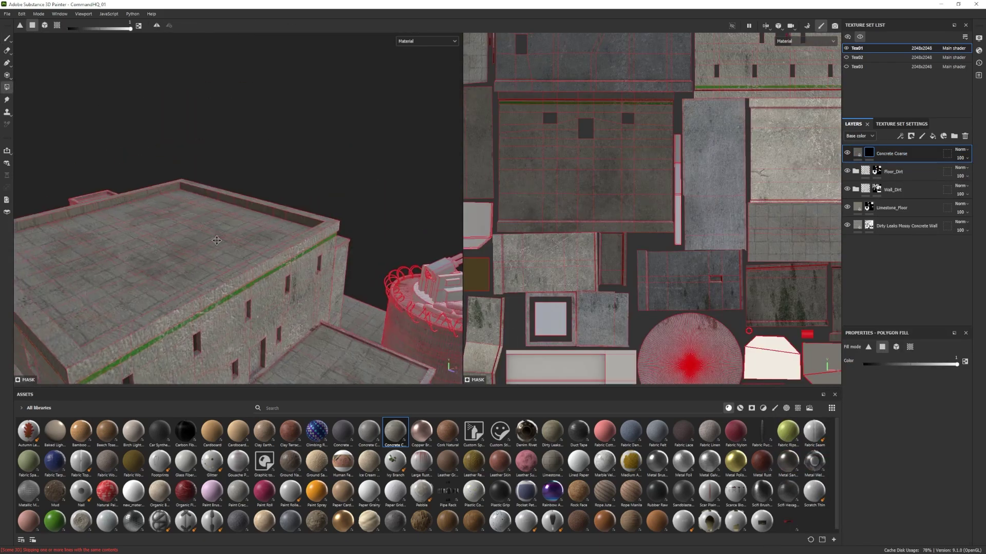
Fill the roof parapets of the main building and entrance block by quads in the Concrete Coarse layer's black mask
mouse_move(216, 240)
left_mouse_down("alt")
mouse_move(303, 239)
mouse_move(231, 231)
left_mouse_up("alt")
left_click(858, 153)
left_click(869, 153)
middle_click_drag(590, 154, 534, 181, "alt")
left_click_drag(133, 221, 359, 239)
middle_click_drag(565, 155, 616, 295, "alt")
scroll(499, 122, "down", 2)
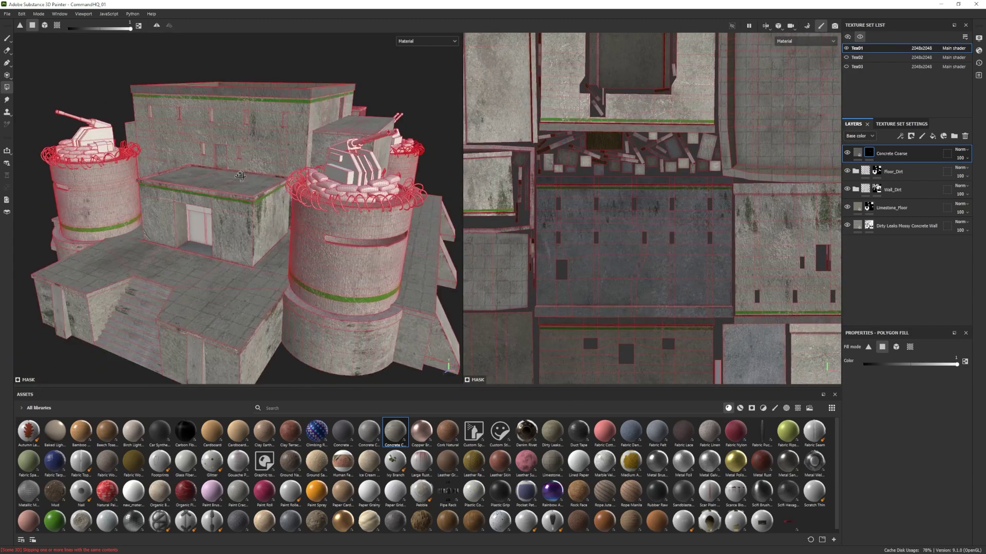
Fill the edge trims of the rear annex and its small tower in the Concrete Coarse mask
scroll(341, 214, "up", 3)
scroll(547, 245, "up", 4)
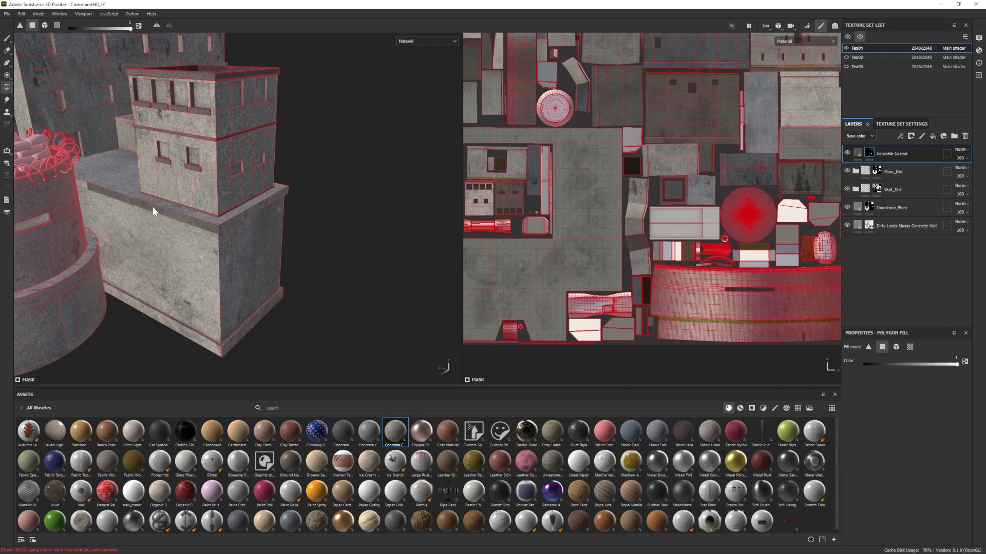
left_click_drag(205, 221, 229, 255, "alt")
left_click_drag(197, 326, 175, 243, "alt")
left_click_drag(294, 286, 173, 198, "alt")
left_click_drag(350, 300, 281, 169, "alt")
left_click_drag(78, 313, 392, 256, "alt")
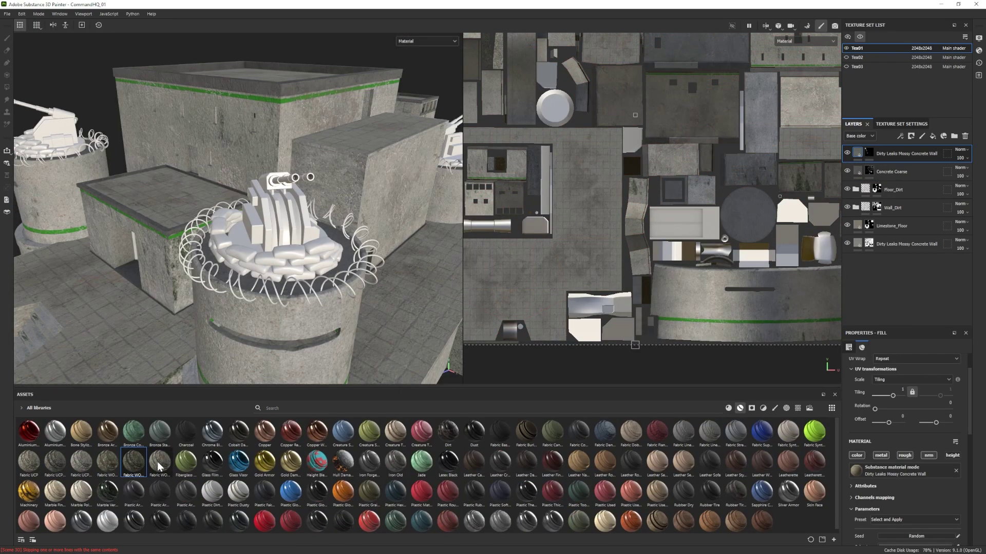
Add the Leather Stylized smart material as the bottom layer, compare it with its Curvature sublayer hidden and shown, and select that sublayer
mouse_move(158, 467)
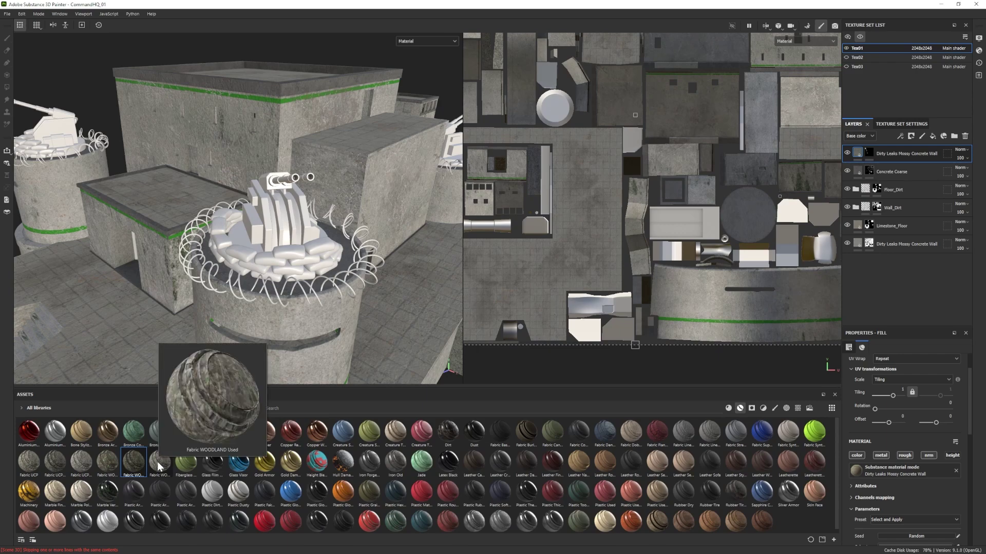
left_click_drag(731, 463, 896, 288)
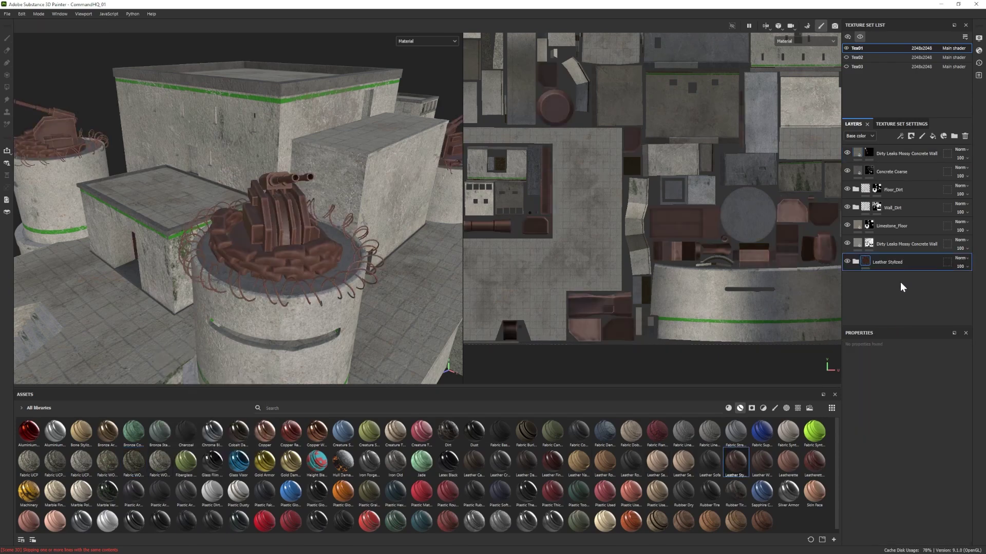
scroll(901, 282, "down", 1)
left_click(846, 261)
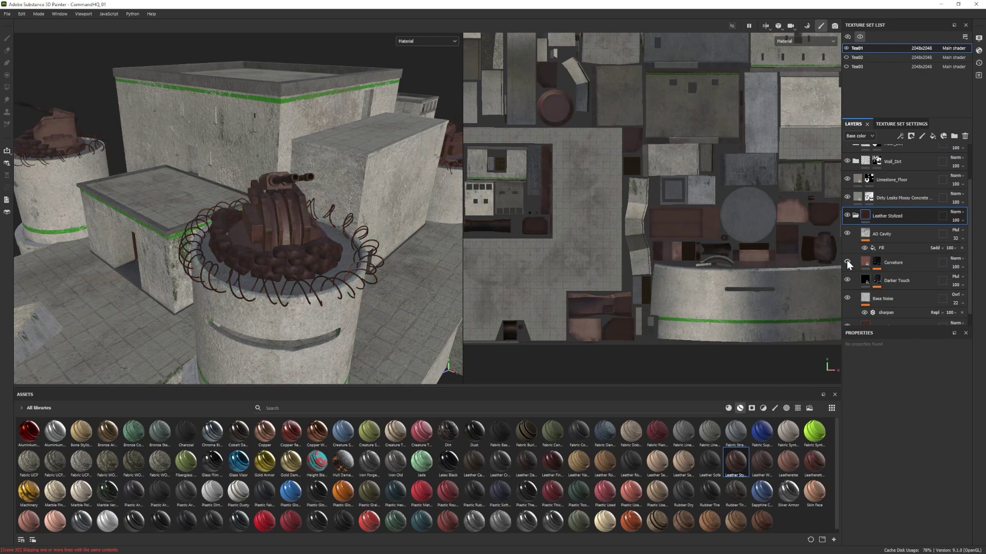
left_click(846, 261)
left_click(878, 262)
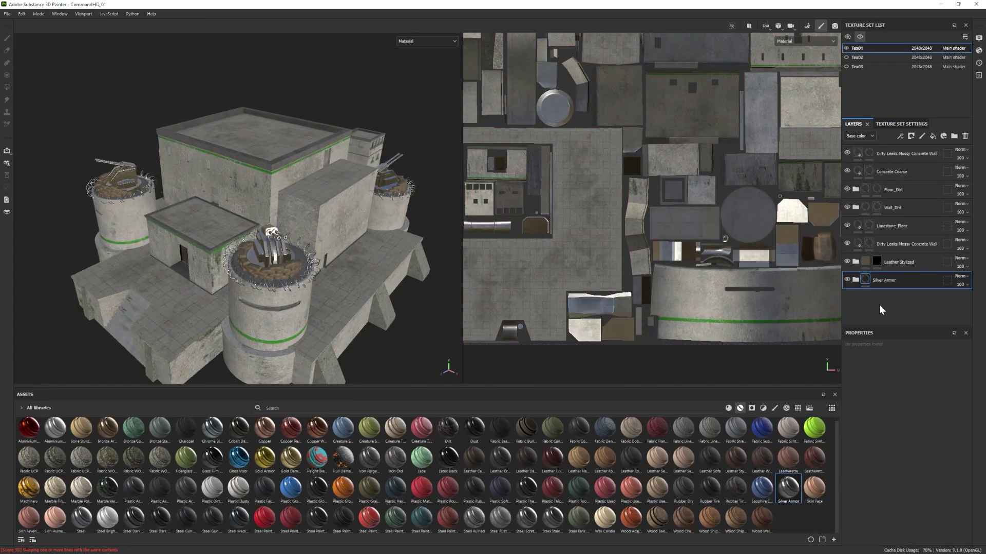
Give the Silver Armor layer a black mask and fill it over the barbed wire with Polygon Fill
right_click(875, 280)
left_click(896, 25)
left_click(7, 87)
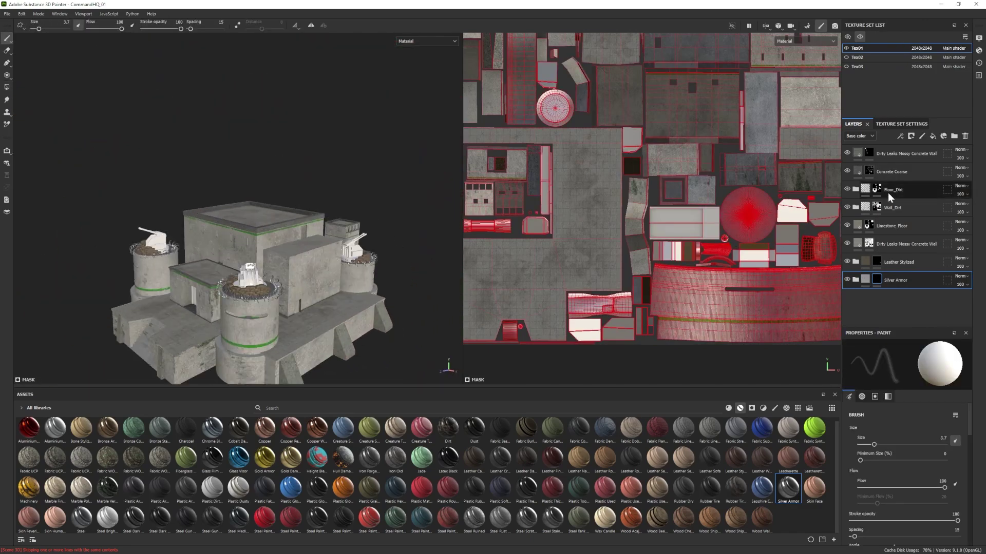
Add the Steel Tank Painted smart material below the Silver Armor layer and give it a black mask
left_click_drag(579, 518, 904, 298)
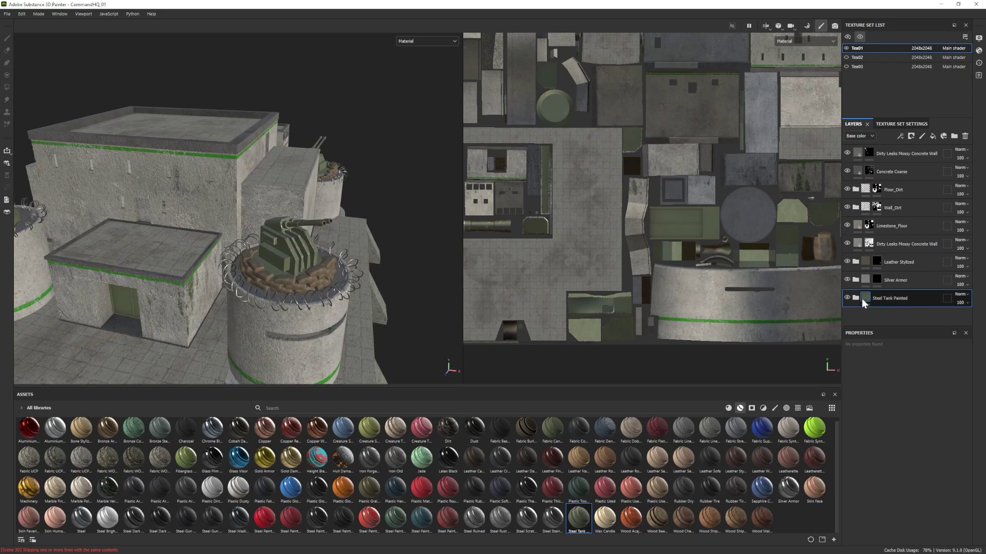
right_click(876, 298)
left_click(886, 272)
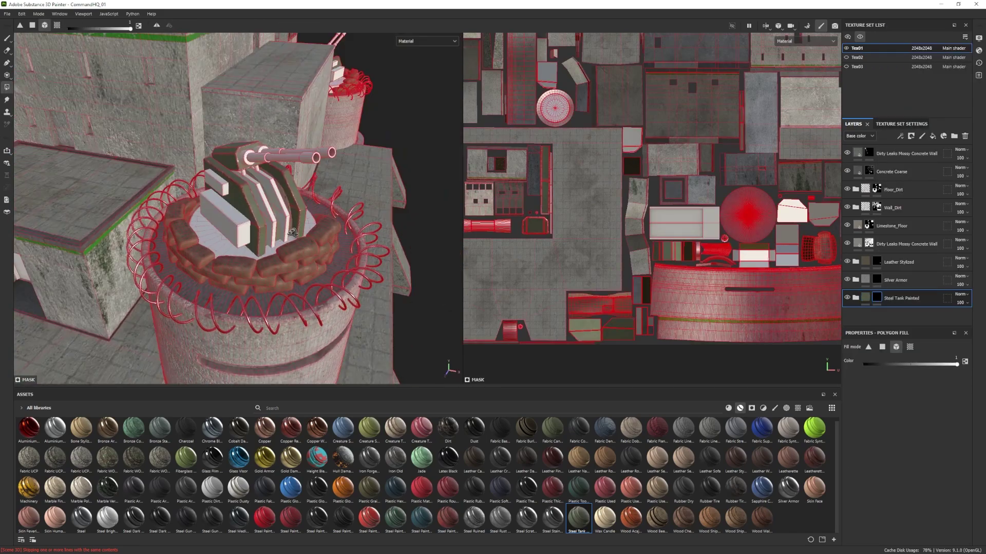
Fill the gun turret's armor parts by mesh in the Steel Tank Painted mask and add a steel smart material at the bottom
mouse_move(292, 233)
left_mouse_down("alt")
mouse_move(323, 226)
mouse_move(195, 231)
mouse_move(308, 226)
left_mouse_up("alt")
left_click(264, 256)
left_click(253, 204)
left_click(221, 238)
middle_click_drag(293, 225, 268, 242, "alt")
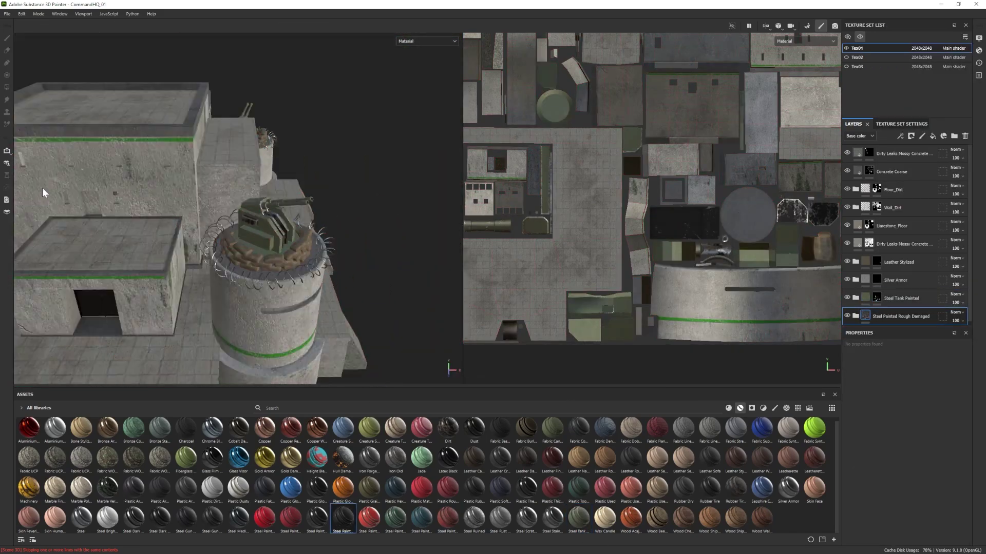
mouse_move(212, 519)
left_mouse_down()
mouse_move(898, 319)
mouse_move(893, 303)
left_mouse_up()
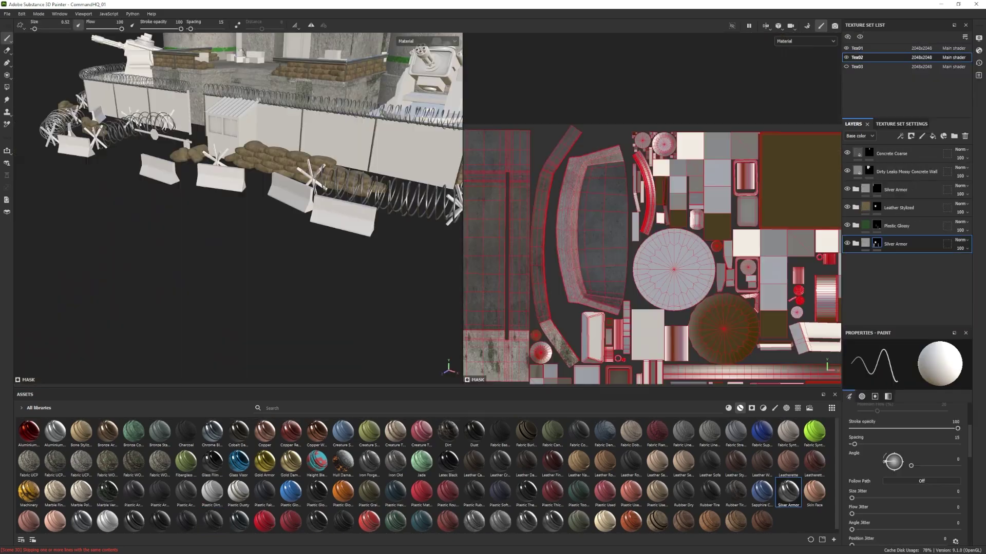
Add Concrete Coarse as the bottom layer of Tex02, increase its tiling and set the concrete color variation to 0.94
left_click_drag(389, 434, 880, 262)
left_click_drag(875, 386, 896, 389)
left_click_drag(247, 231, 219, 252, "alt")
left_click_drag(889, 413, 891, 414)
scroll(939, 383, "down", 2)
left_click(918, 468)
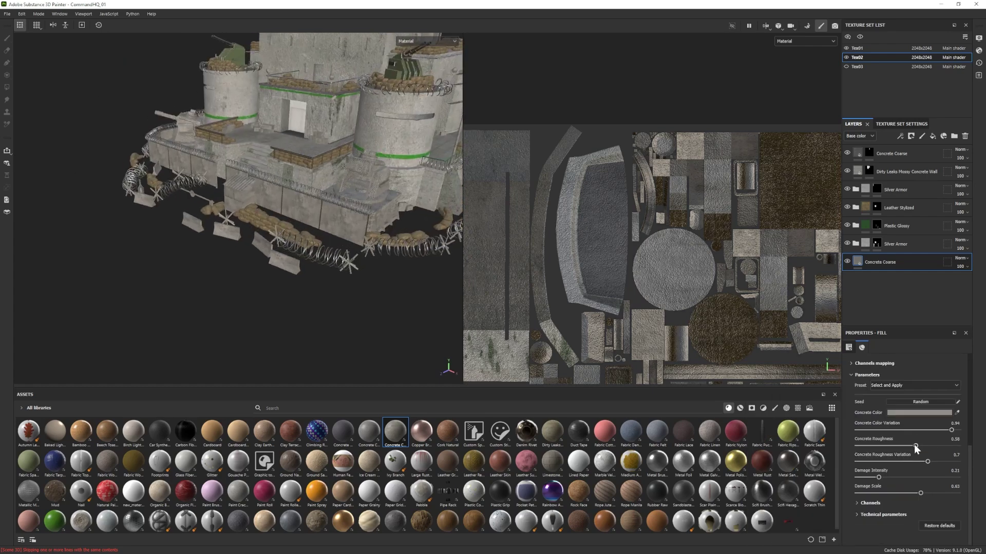
Limit the Tex02 Concrete Coarse layer to the road barriers with a black mask and adjust its concrete color
right_click(896, 262)
left_click(910, 16)
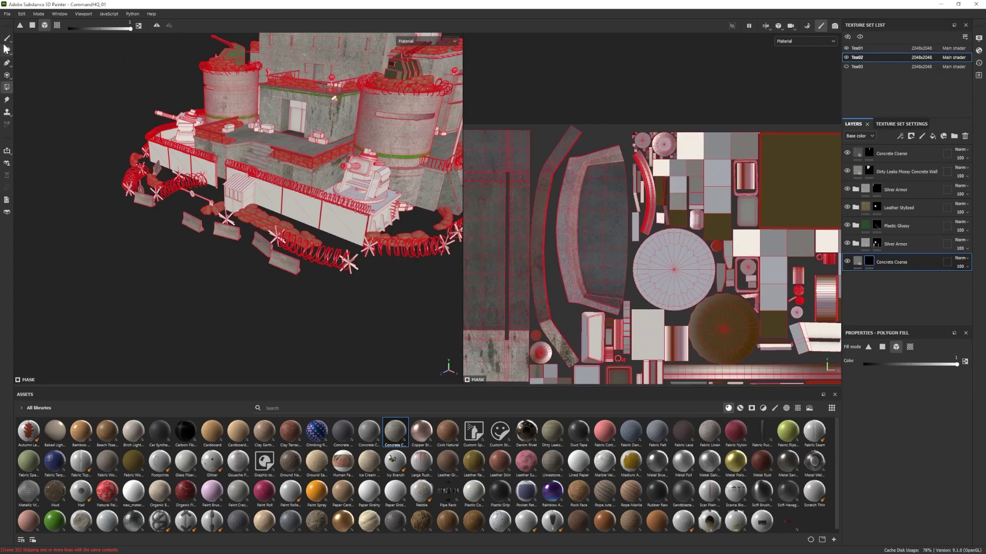
left_click(919, 413)
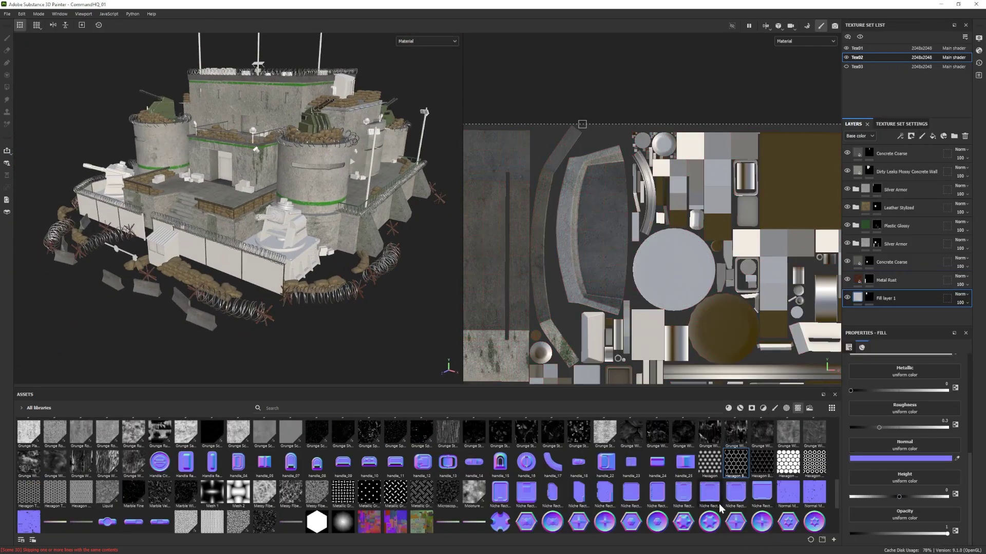
Try Hexagon Border as the fill layer's opacity, replace it with inverted Hexagon Dots and set the tiling to about 22.36
left_click_drag(720, 509, 904, 515)
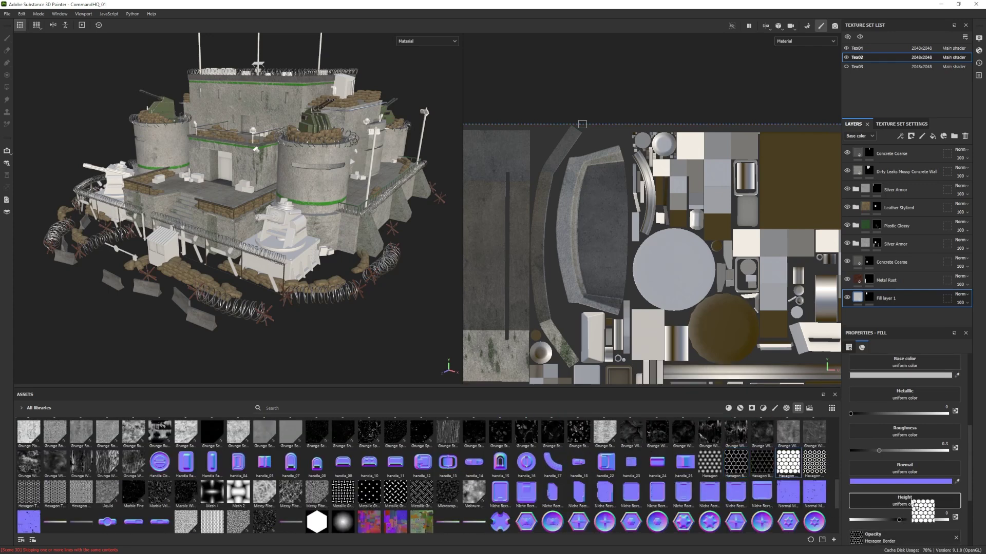
scroll(910, 501, "down", 1)
left_click_drag(793, 467, 888, 513)
scroll(888, 501, "down", 2)
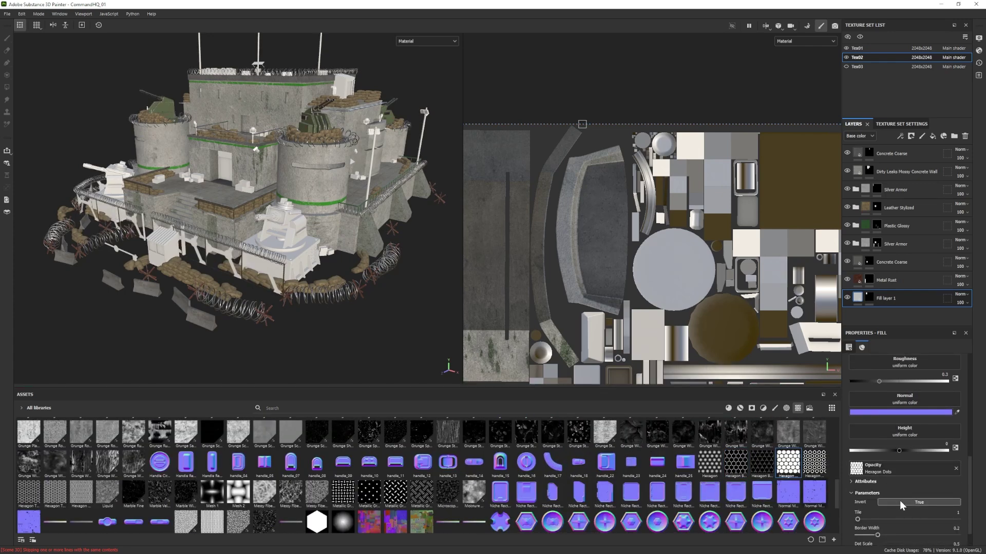
scroll(900, 500, "up", 7)
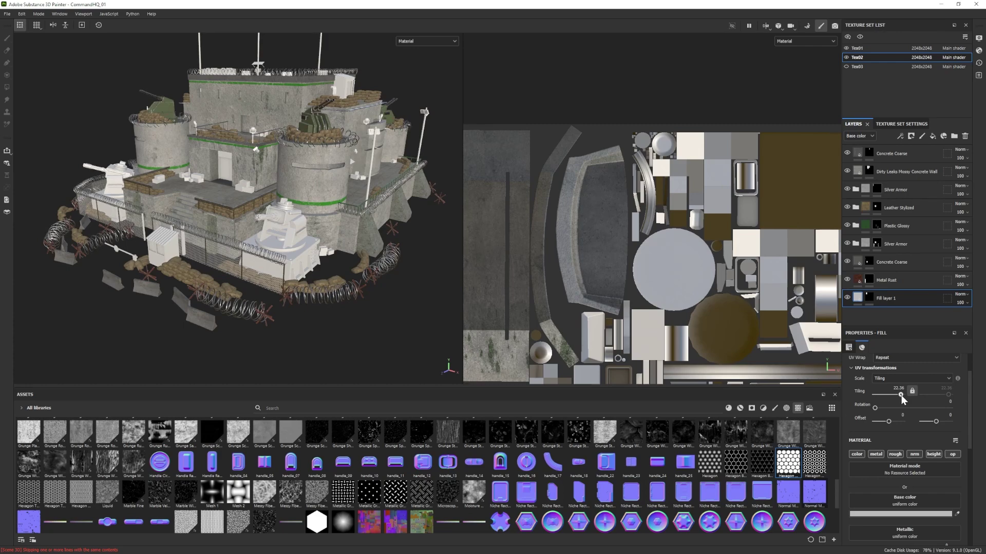
Set the hexagon fill layer's base color to dark gray #474747, metallic to 1, roughness to about 0.98 and height to about 0.29
left_click(903, 513)
scroll(961, 509, "down", 2)
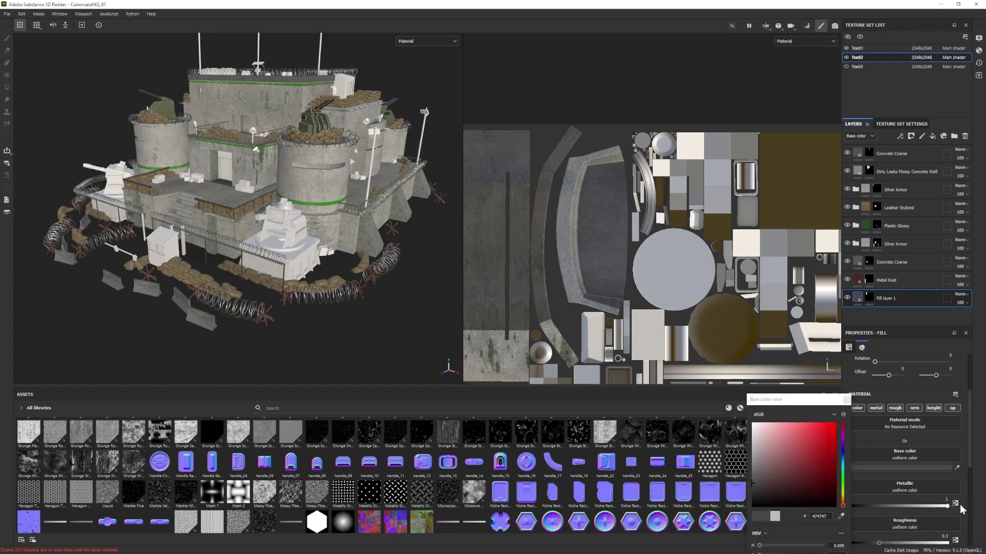
left_click(849, 407)
scroll(909, 498, "down", 3)
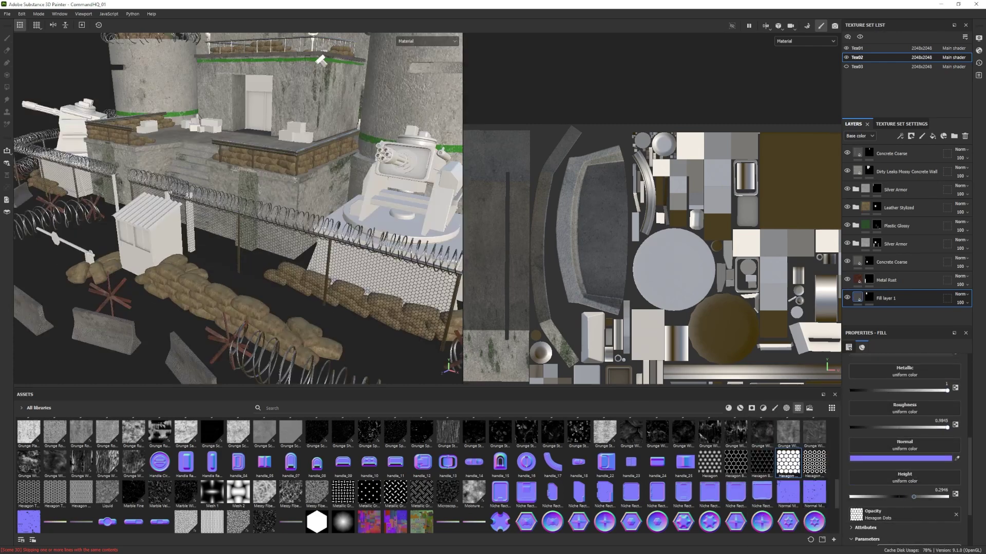
Set the hexagon pattern's border width to 0.64 and dot scale to 1, and raise the layer's tiling to about 26.8
scroll(878, 512, "down", 3)
left_click_drag(894, 508, 958, 525)
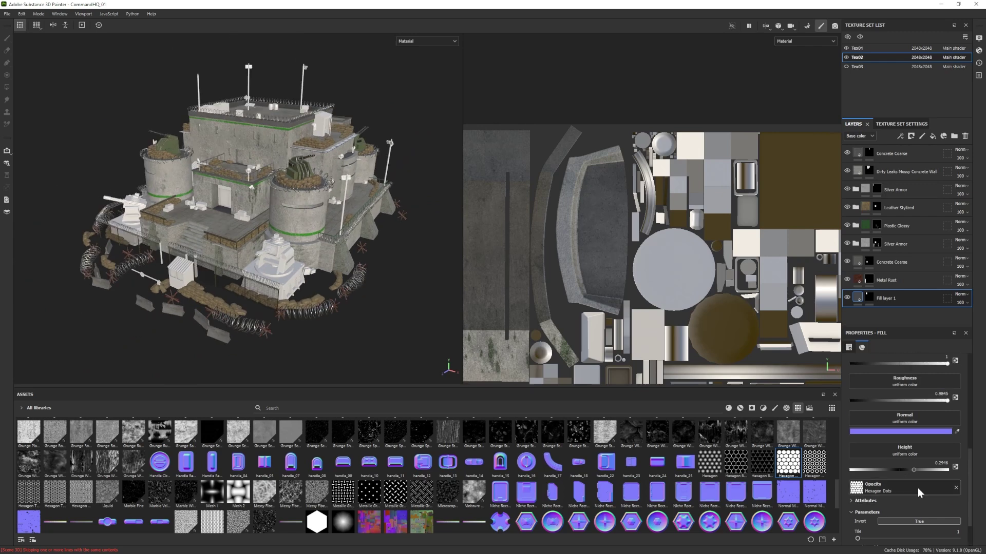
scroll(912, 488, "up", 3)
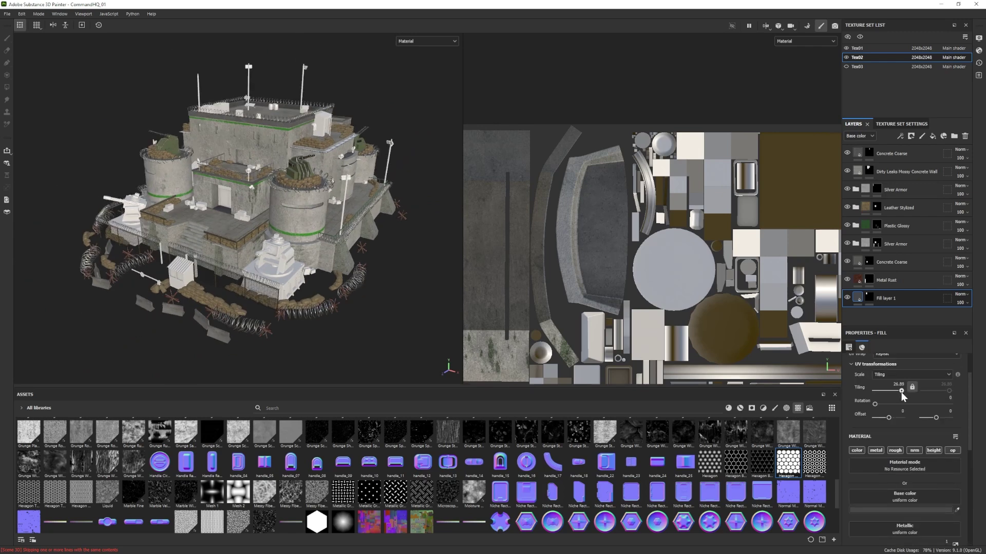
scroll(906, 493, "down", 3)
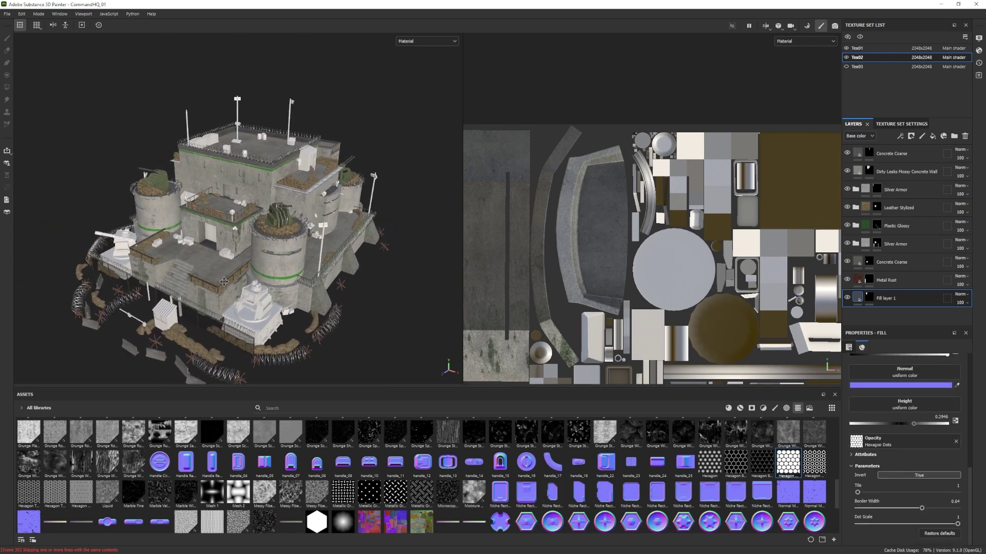
Duplicate the hexagon fill layer and fill the copy's mask over the mesh strip along the annex terrace edge
left_click(7, 87)
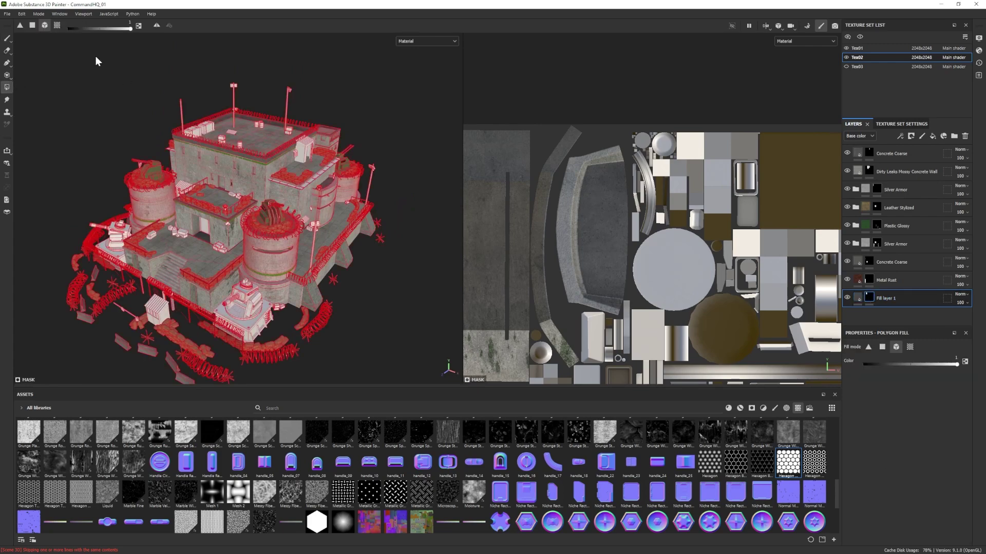
scroll(98, 61, "up", 3)
key("f")
key("x")
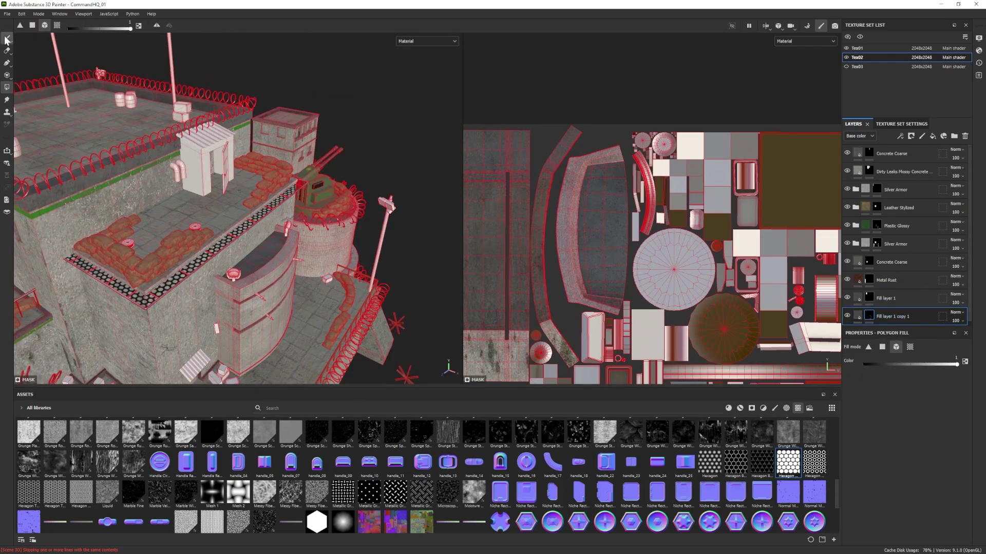
Raise the tiling of the copied hexagon fill layer to about 99 for a much finer mesh
left_click(857, 315)
scroll(904, 500, "up", 4)
left_click_drag(879, 411, 908, 414)
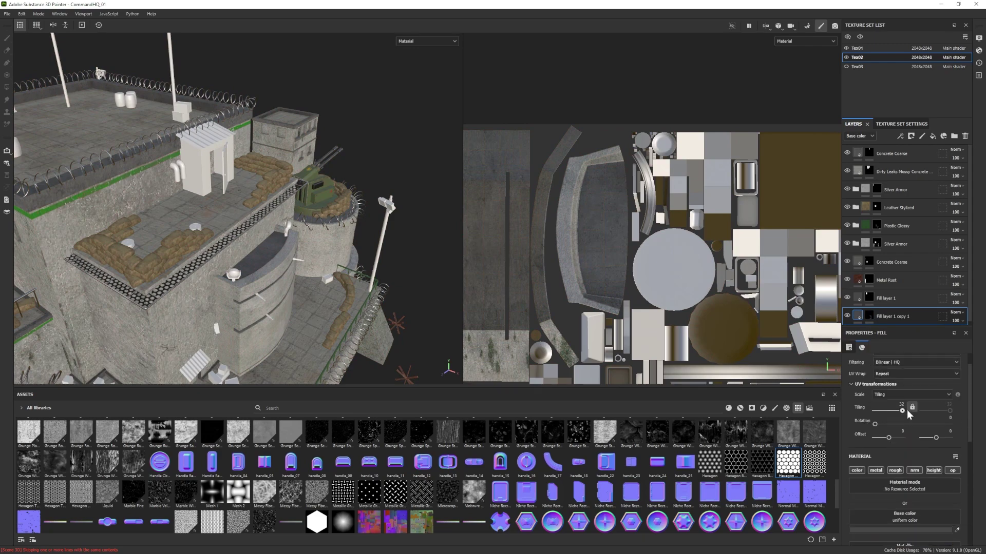
left_click_drag(901, 411, 900, 411)
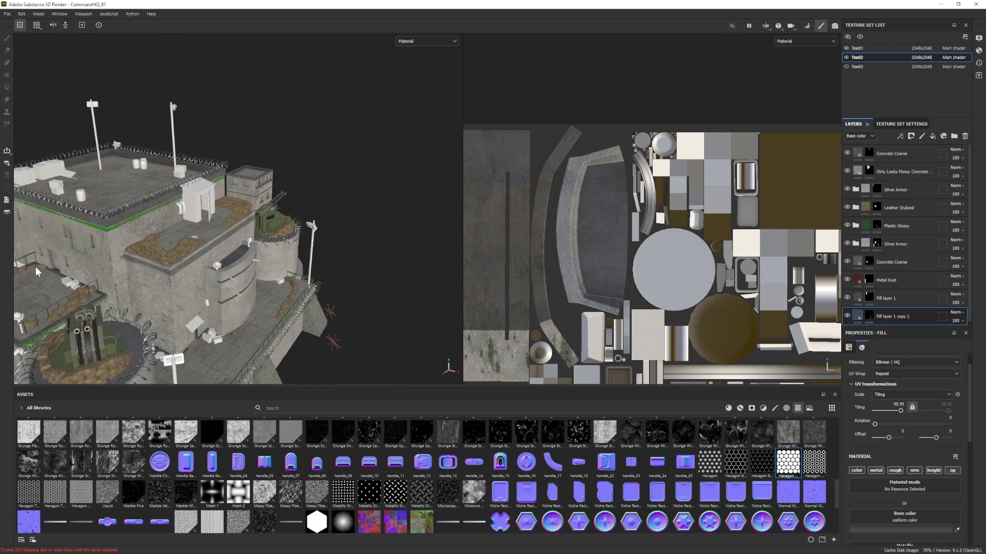
Add the Plastic Glossy smart material below the hexagon fence layers for the checkpoint barrier arm and expand its sublayers
left_click_drag(129, 200, 231, 211, "alt")
scroll(231, 211, "up", 3)
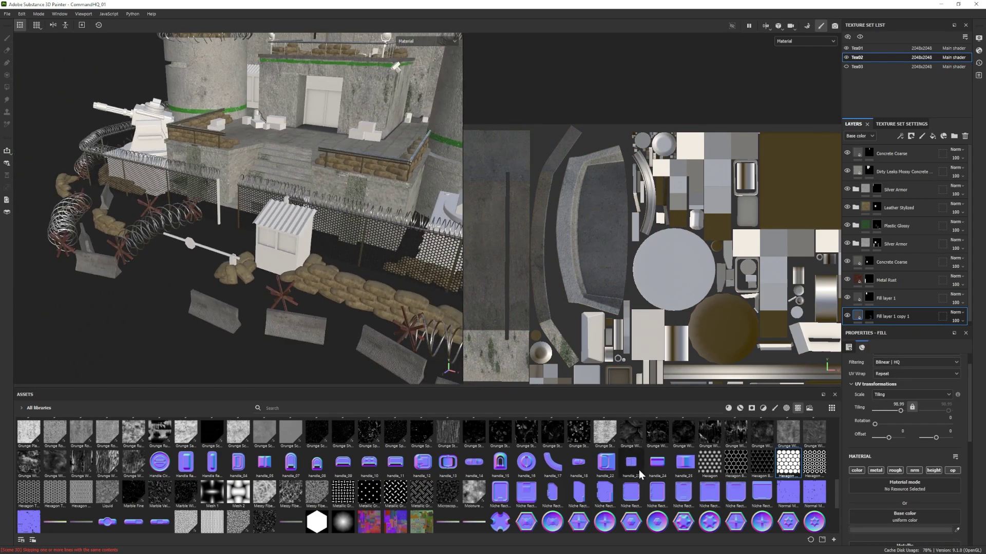
left_click(740, 408)
scroll(312, 321, "up", 2)
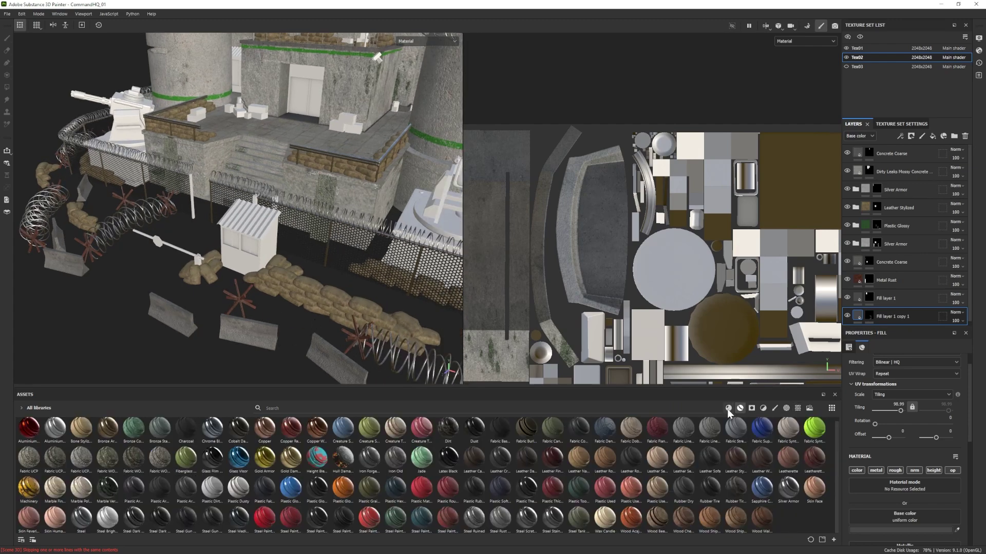
left_click_drag(291, 488, 902, 319)
scroll(336, 312, "up", 5)
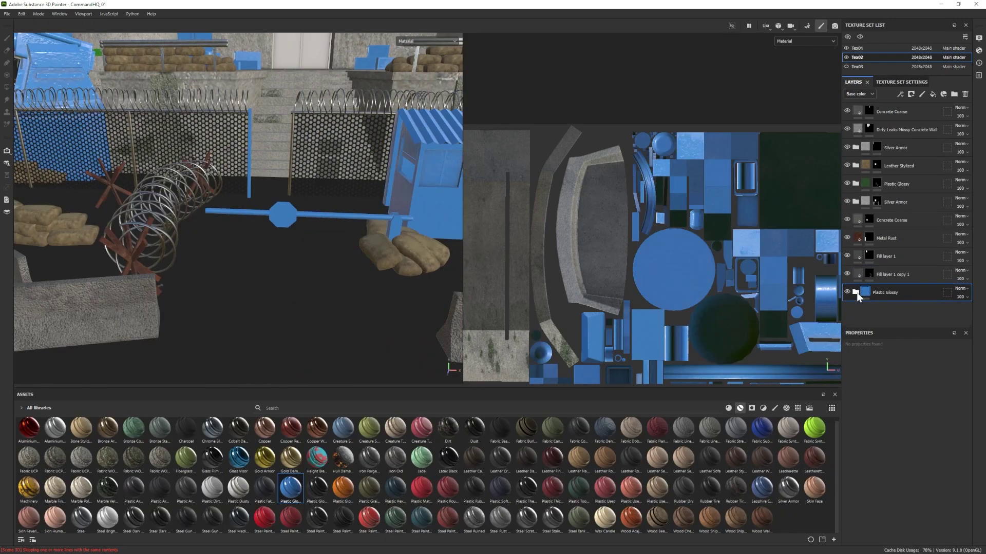
left_click(855, 248)
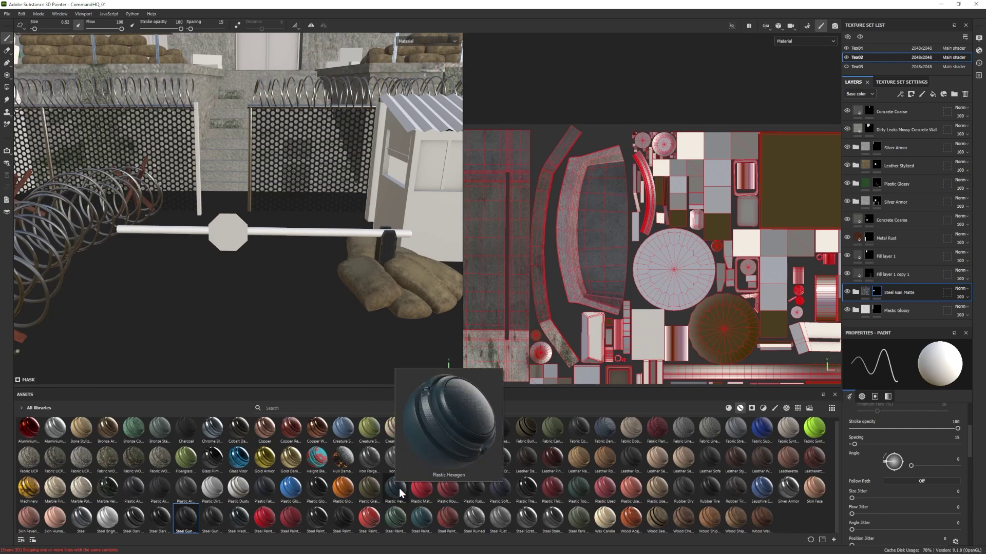
Add the Steel Painted Stained smart material for the barrier's octagonal sign and set its Base Paint color to dark red
left_click_drag(422, 517, 903, 317)
scroll(902, 316, "down", 1)
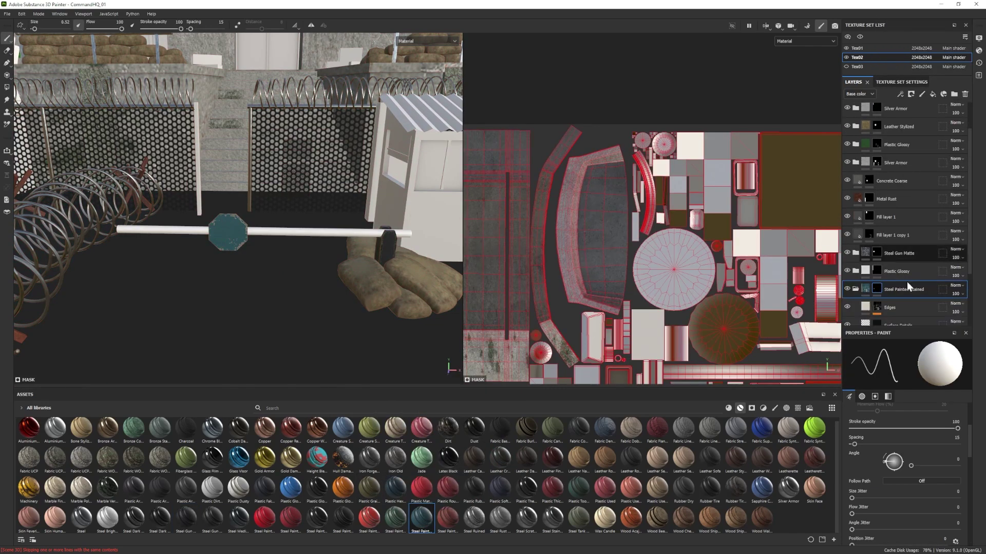
left_click(903, 530)
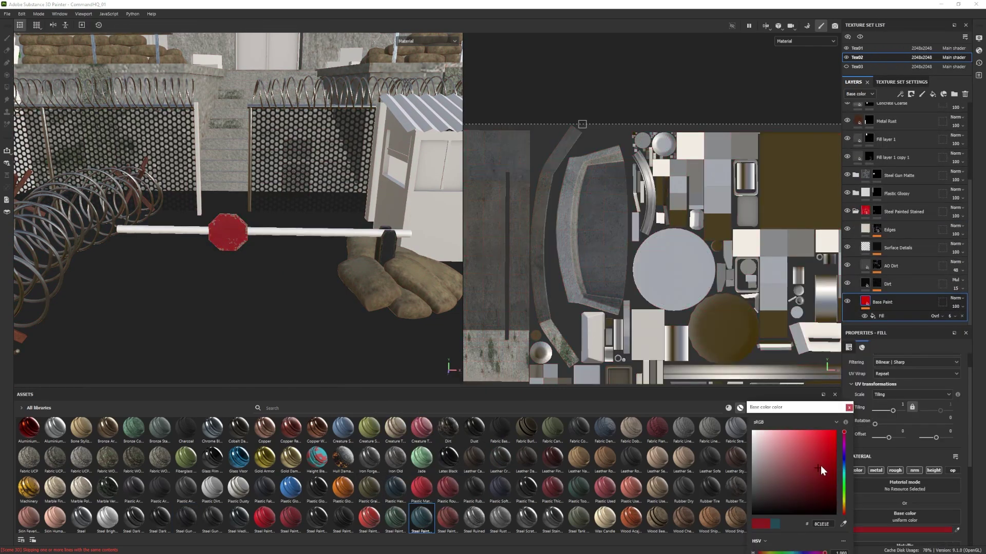
left_click(849, 408)
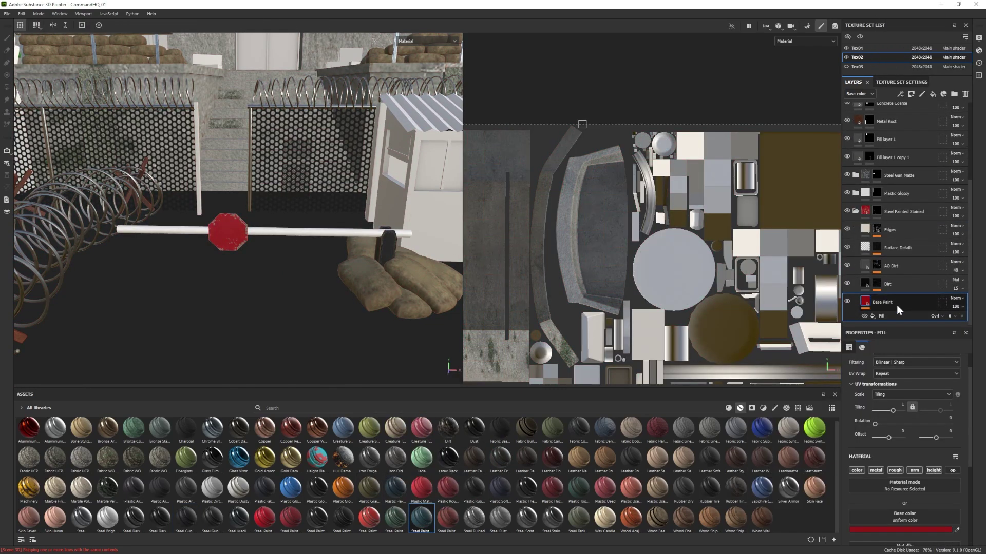
Add a fill layer over the octagonal sign's red paint and browse the alphas for white lettering to paint on it
left_click(933, 94)
left_click(785, 409)
scroll(337, 493, "down", 10)
key("1")
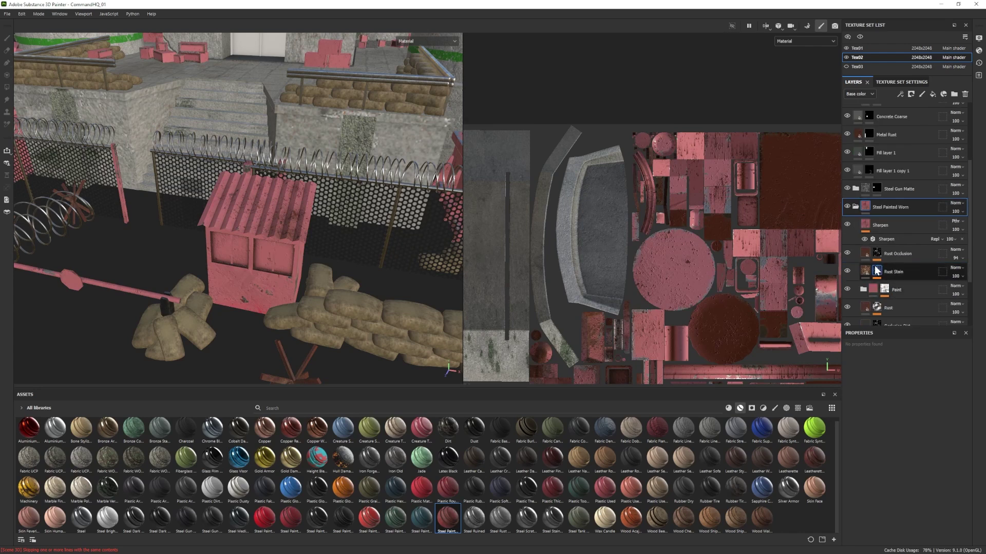
Recolor the Shiny Paint layer of the Steel Painted Worn material to muted green and open the Rust layer's color
left_click(877, 265)
scroll(888, 261, "down", 1)
left_click(893, 261)
left_click(903, 530)
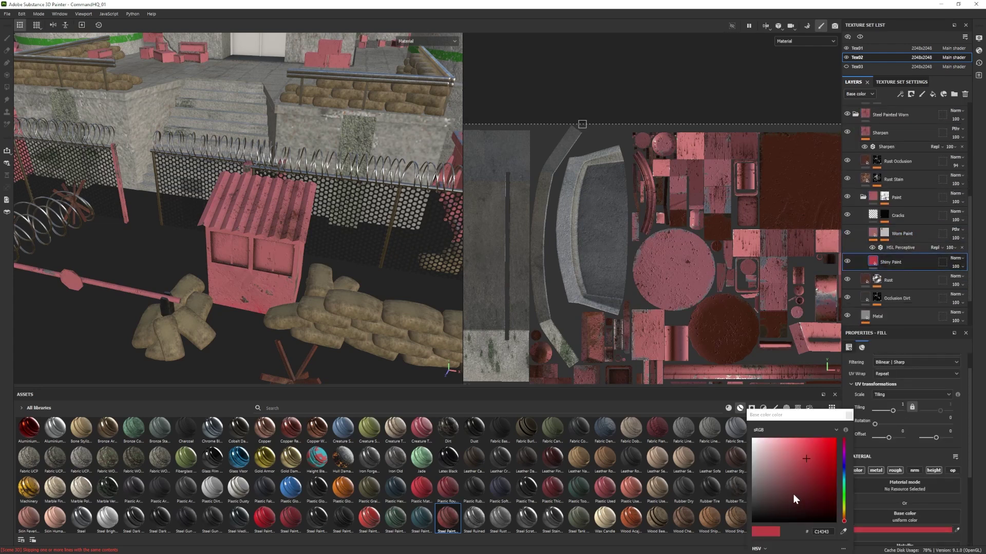
left_click(843, 496)
left_click_drag(787, 490, 775, 488)
left_click(888, 280)
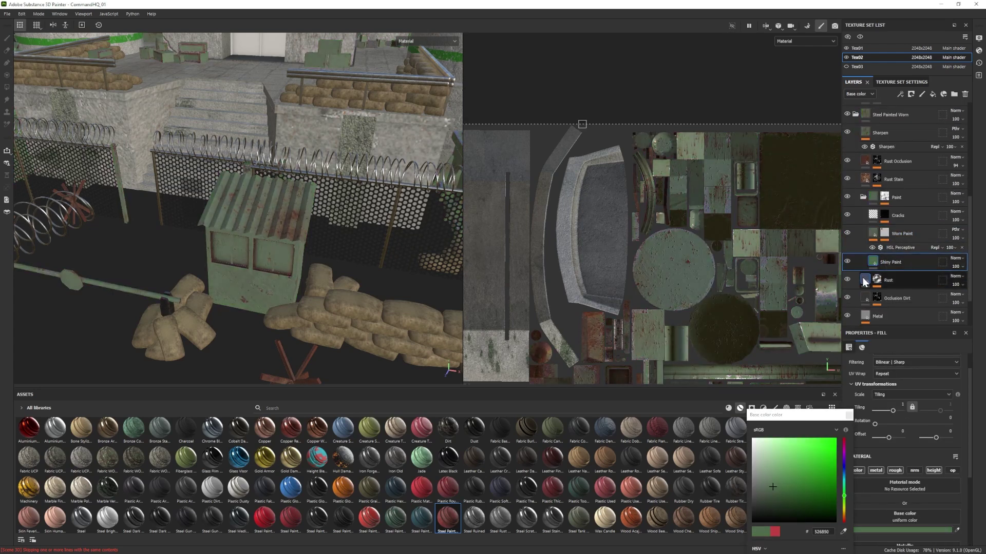
left_click(900, 541)
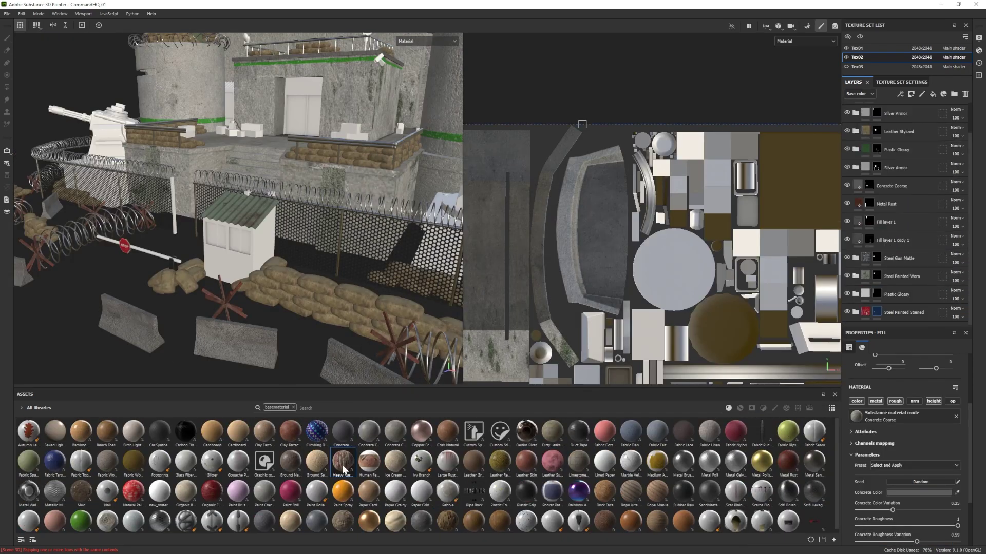
Recolor the Heavy Rusty Corrugated Panels material with dark gray paint and duller brown rust tones
scroll(909, 447, "down", 1)
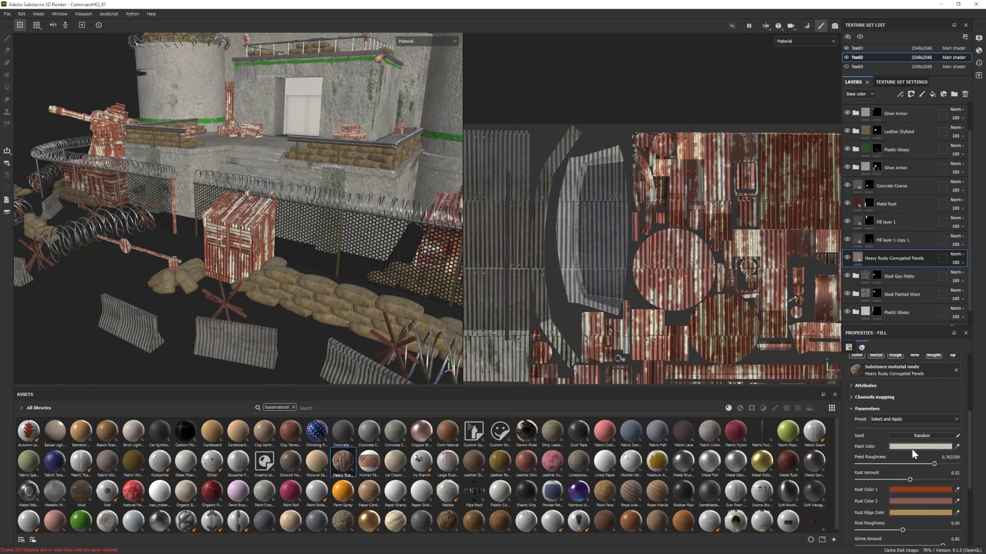
left_click(919, 490)
left_click(915, 447)
mouse_move(781, 512)
left_mouse_down()
mouse_move(747, 507)
mouse_move(774, 498)
mouse_move(760, 504)
left_mouse_up()
left_click(904, 501)
scroll(914, 513, "down", 4)
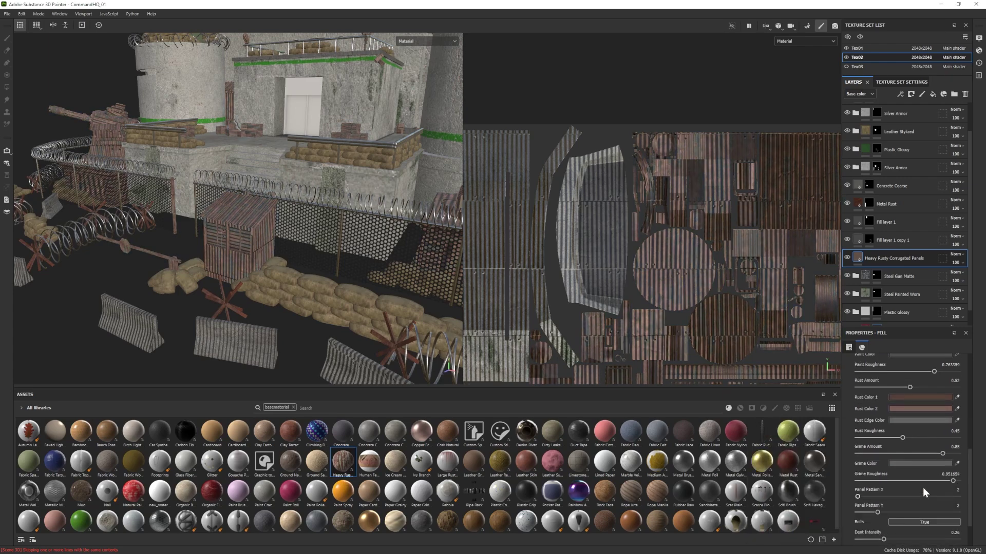
Add a black mask to the Heavy Rusty Corrugated Panels layer and activate Polygon Fill for masking the guard booth
right_click(887, 258)
left_click(888, 18)
left_click(7, 87)
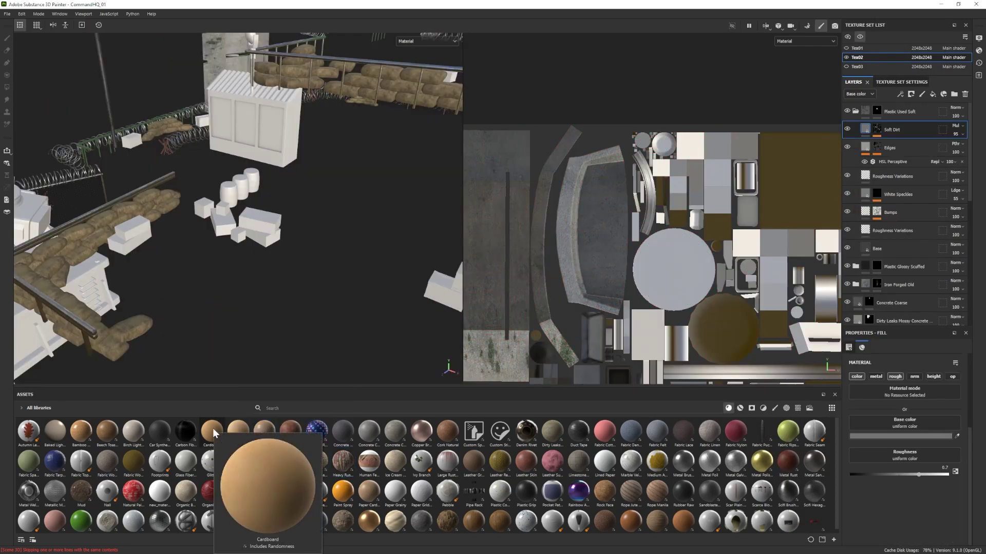
Add the Cardboard material at the top of the layer stack, tint it a dull grayish brown and give it a black mask
left_click_drag(212, 431, 858, 125)
left_click(856, 129)
left_click(915, 465)
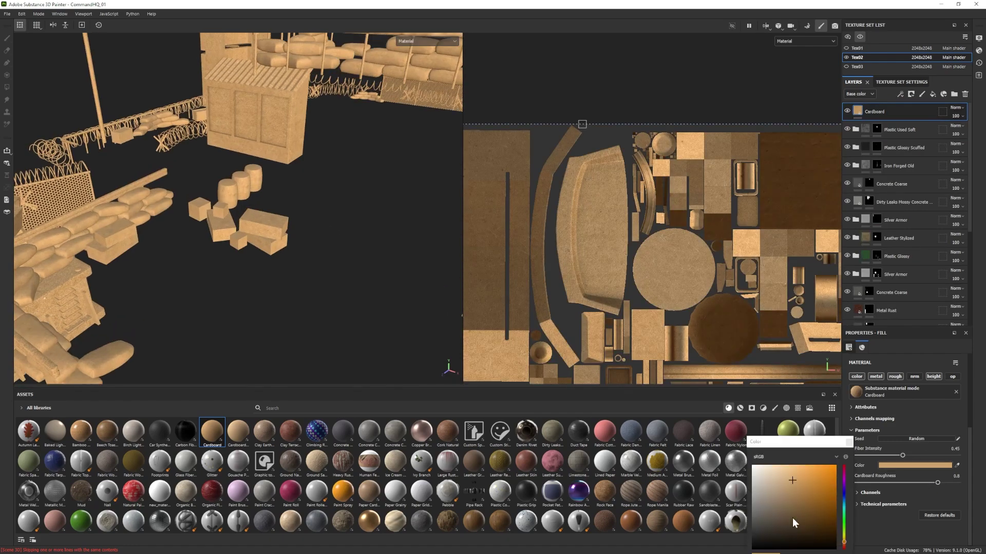
mouse_move(792, 519)
left_mouse_down()
mouse_move(768, 507)
mouse_move(777, 507)
left_mouse_up()
right_click(892, 110)
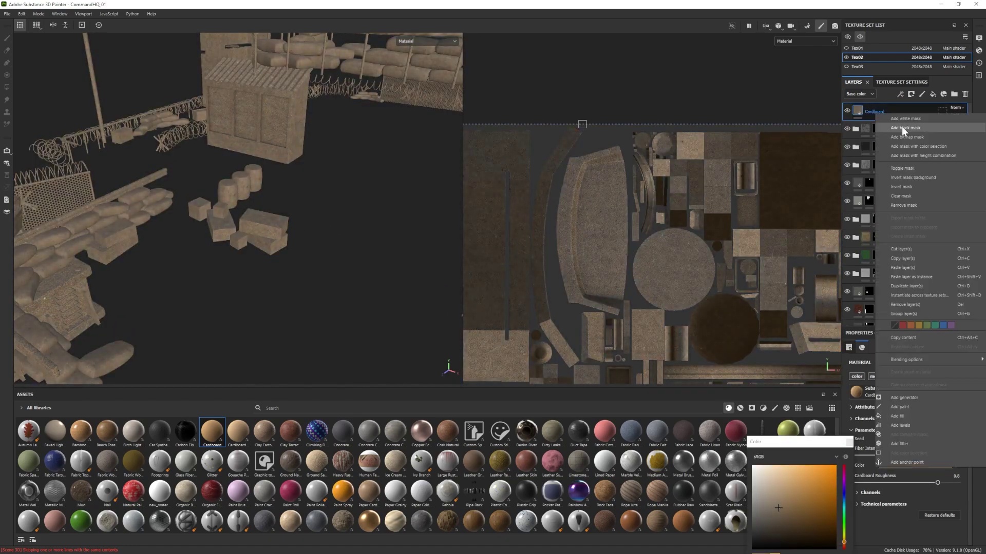
left_click(901, 129)
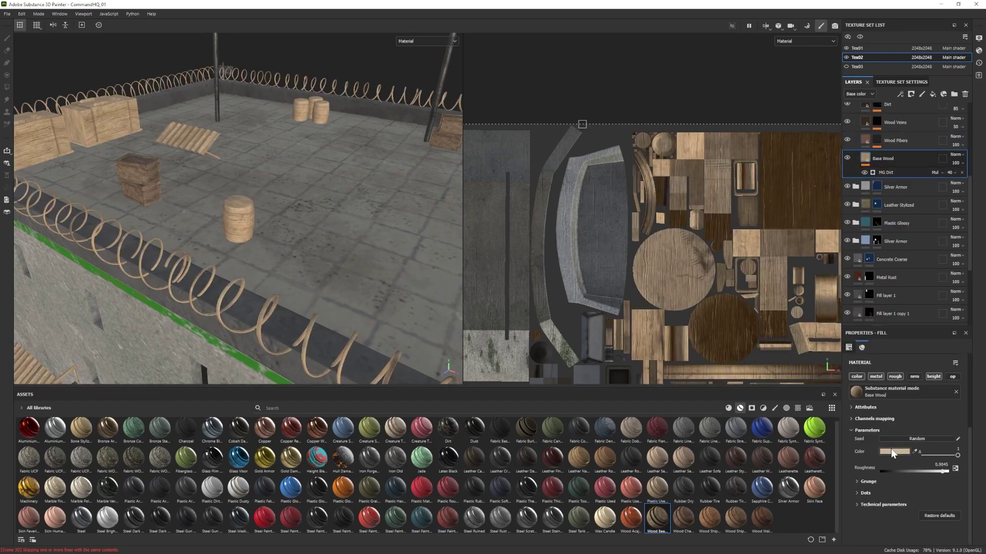
Adjust the Base Wood color of the wooden props and tint the Steel Tank Painted base deep green for the gun turret
left_click(892, 453)
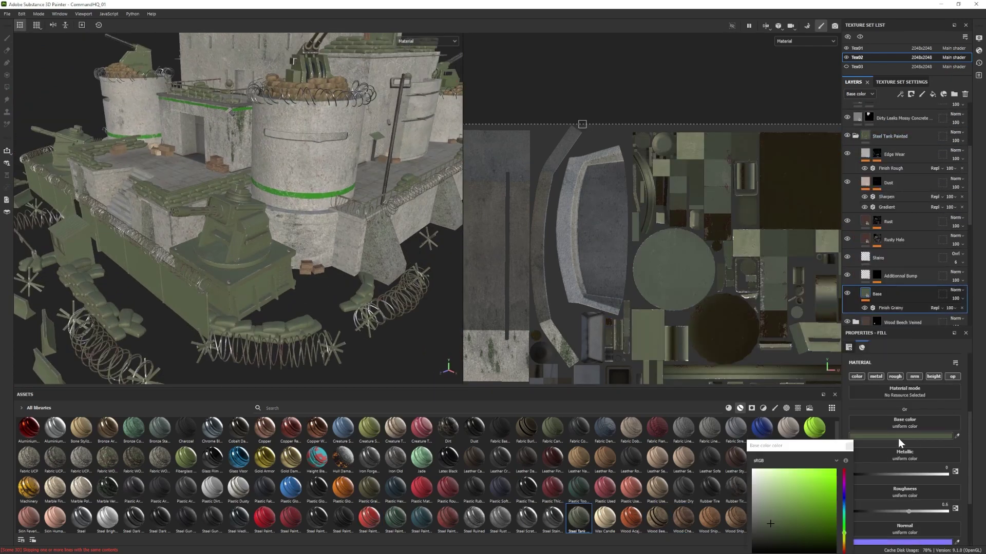
left_click_drag(795, 534, 798, 537)
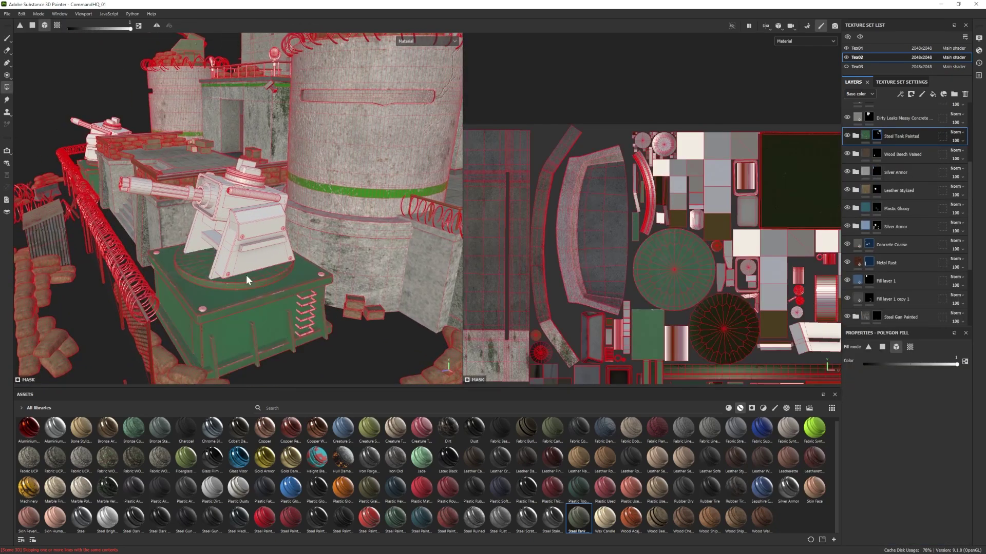
scroll(244, 257, "up", 3)
left_click_drag(244, 199, 239, 174, "alt")
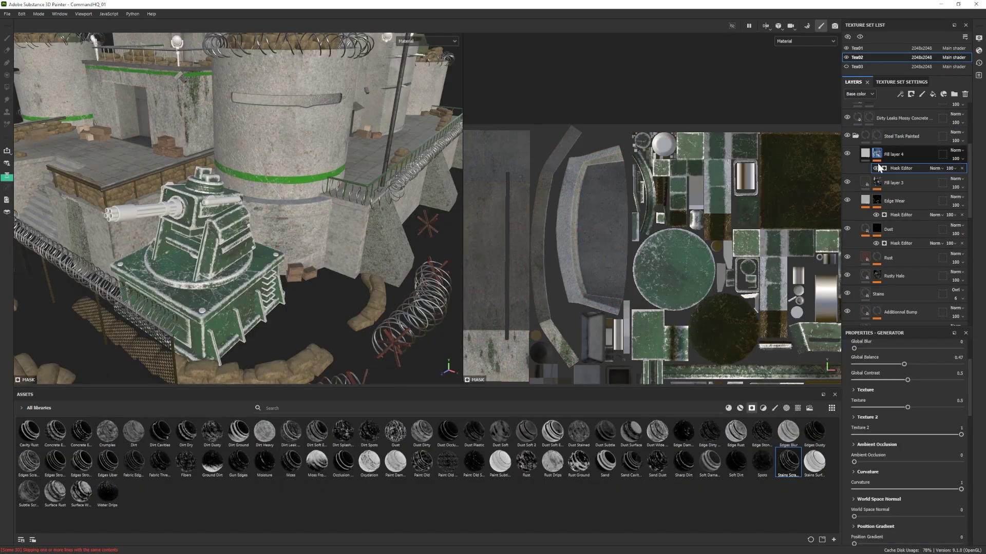
Reduce the curvature in Fill layer 4's mask generator on the turret and darken the layer's base color
left_click(855, 489)
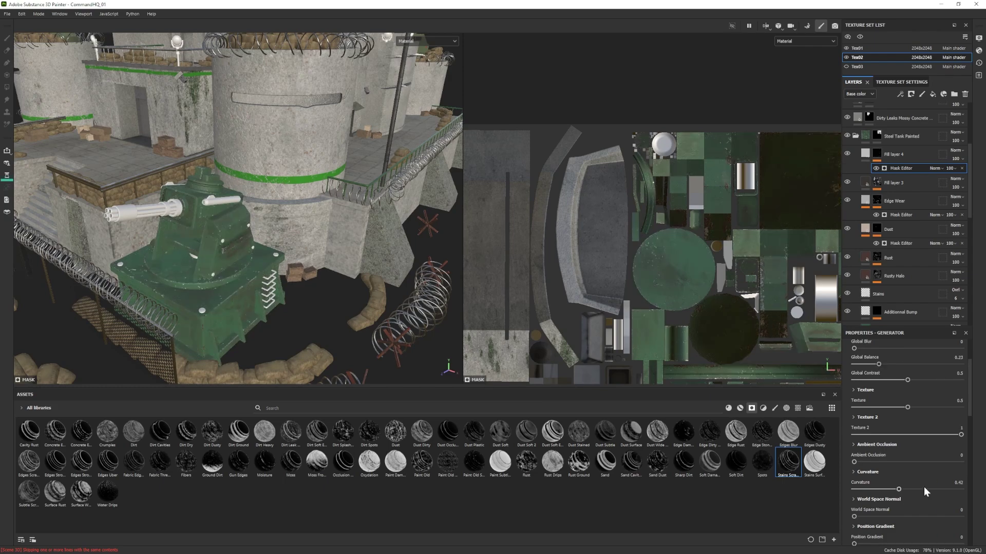
left_click(866, 153)
left_click(900, 436)
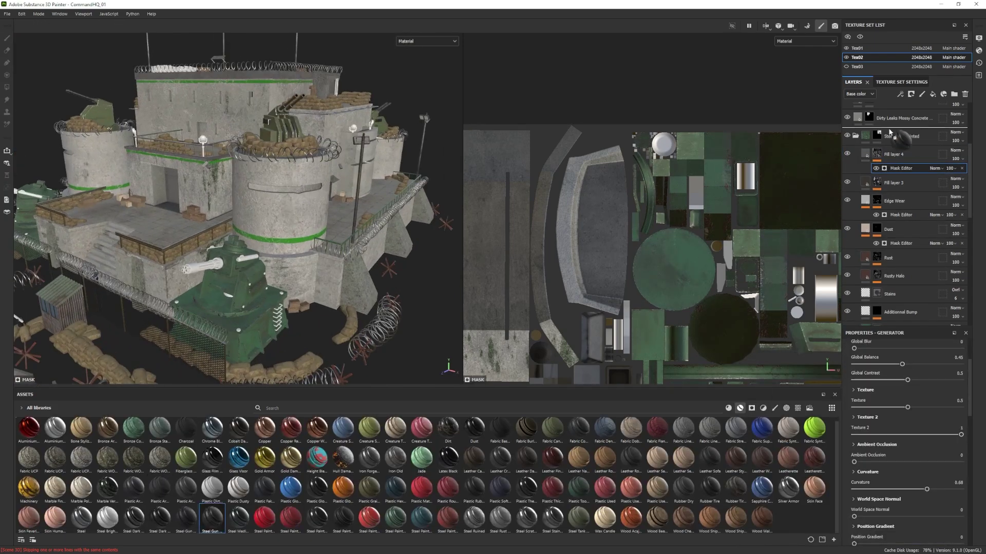
Add a new fill layer above the turret's Silver Armor material
left_click(893, 155)
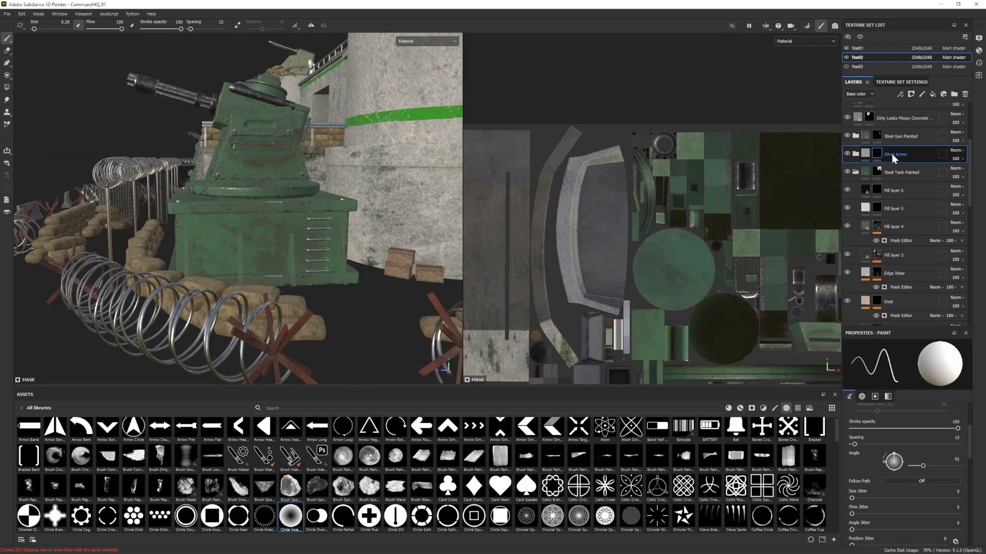
left_click(932, 94)
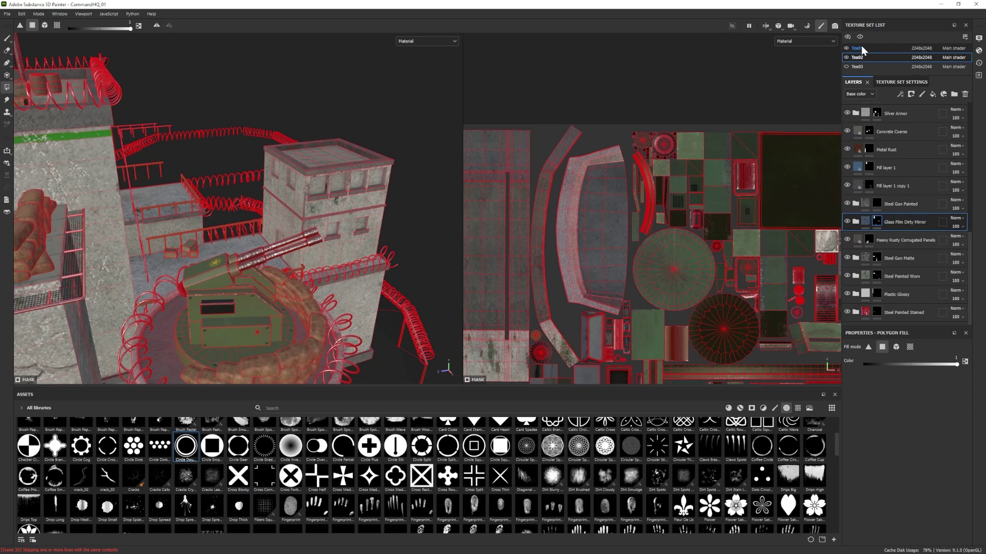
Switch to the Tex01 texture set and fill the Glass Film Dirty Mirror mask over the corner tower and main building windows
left_click(861, 48)
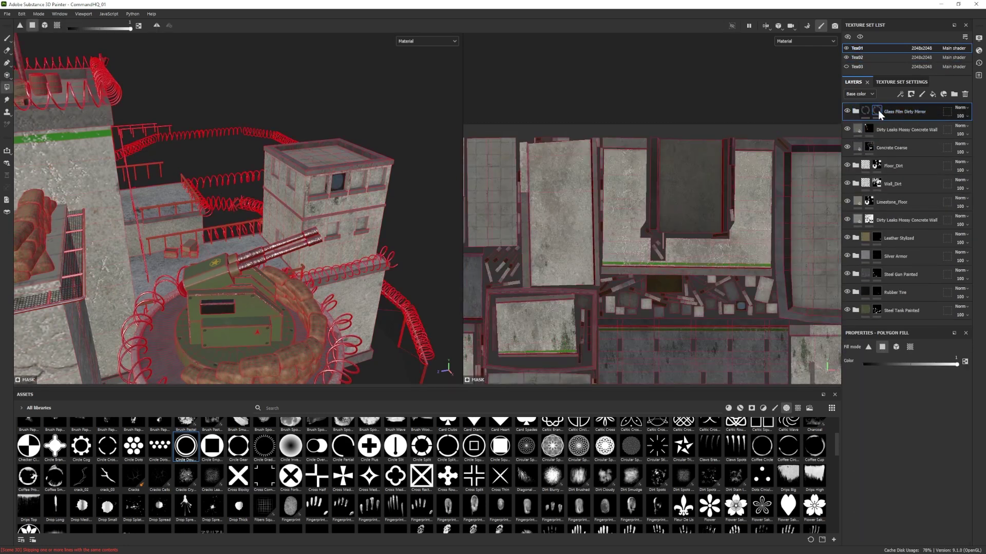
left_click(855, 111)
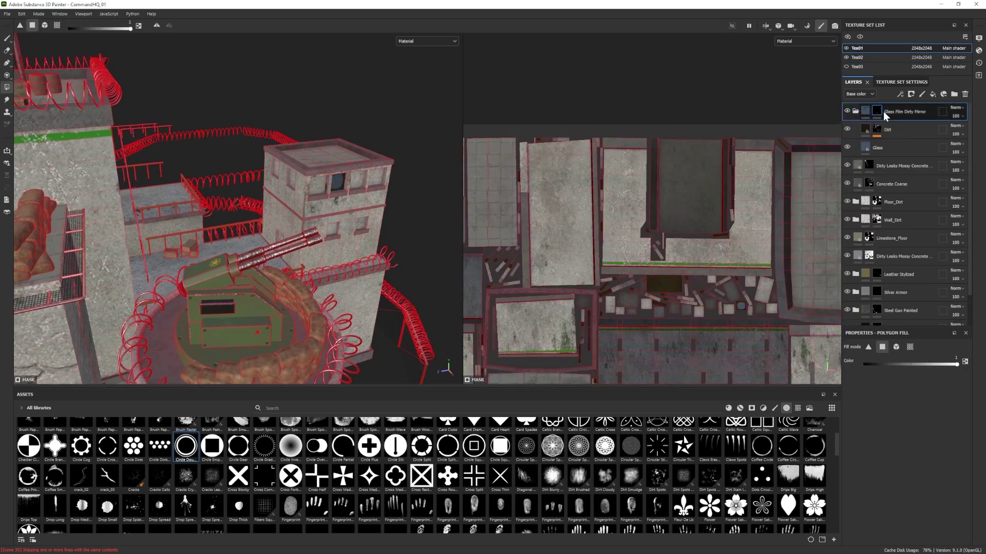
left_click(855, 111)
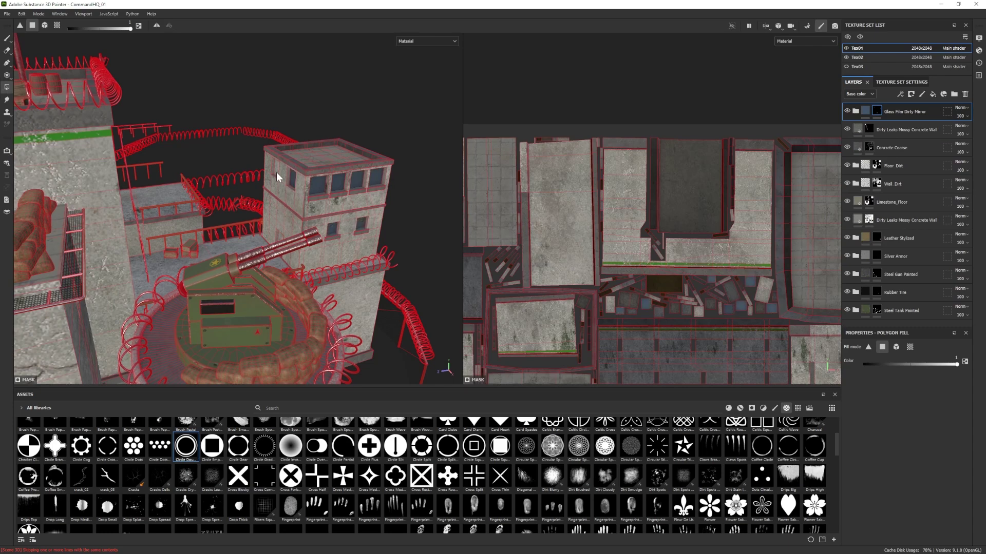
left_click(277, 173)
left_click_drag(385, 257, 308, 275, "alt")
left_click(325, 215)
left_click(366, 208)
left_click_drag(375, 226, 224, 200, "alt")
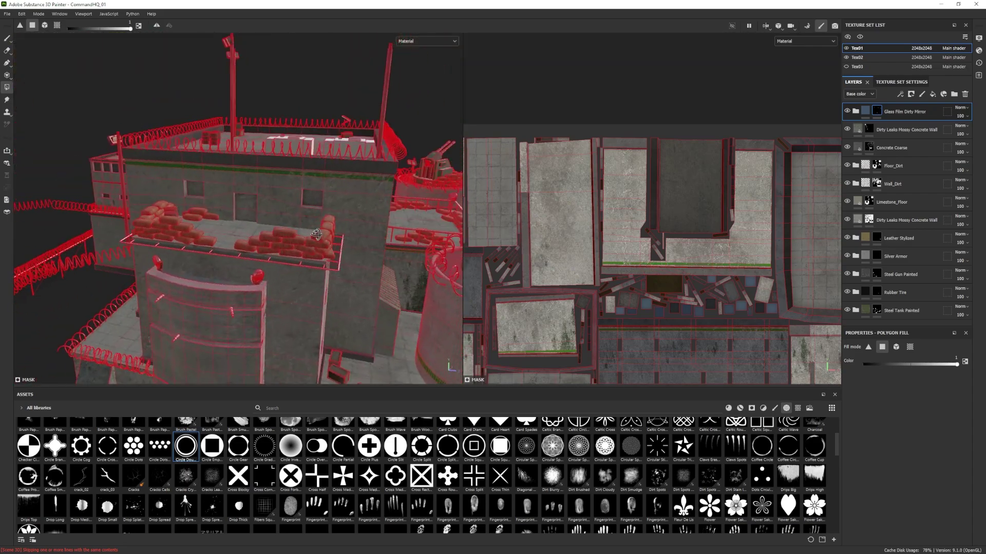
left_click(194, 191)
Set the polygon fill color to black for erasing the glass film from the entrance stairs and lower front walls
left_click_drag(253, 238, 282, 290, "alt")
right_click_drag(282, 290, 257, 311, "alt")
left_click_drag(170, 252, 220, 232, "alt")
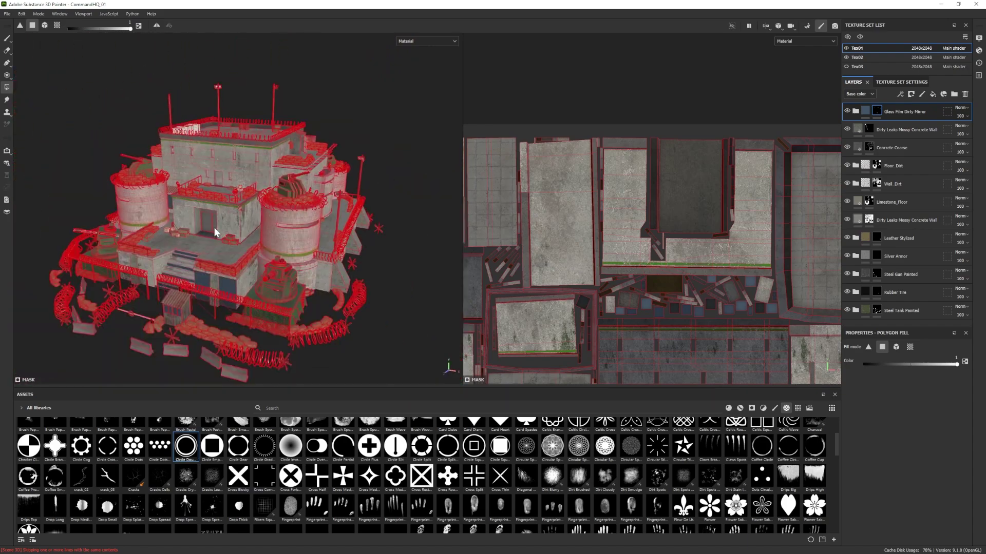
right_click_drag(219, 232, 270, 239, "alt")
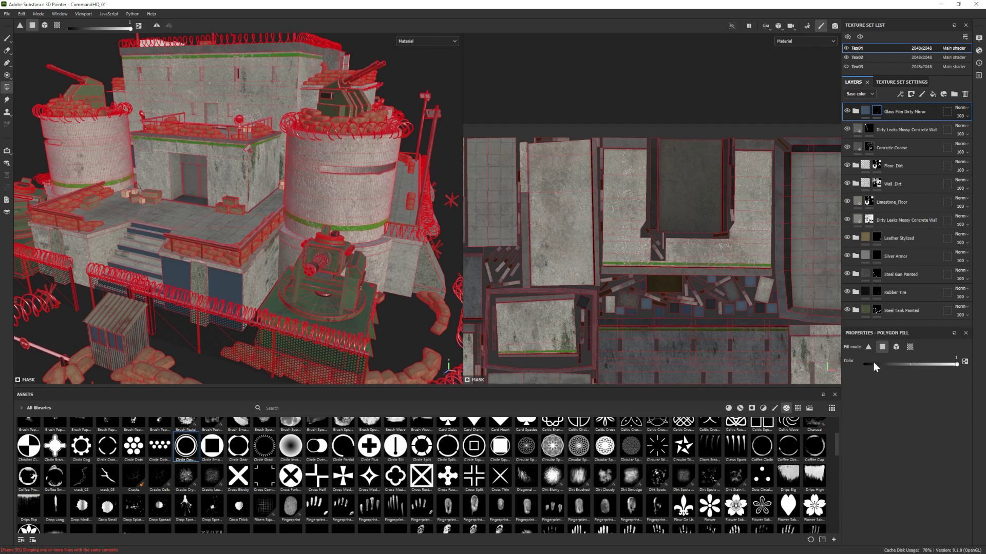
left_click_drag(873, 364, 863, 364)
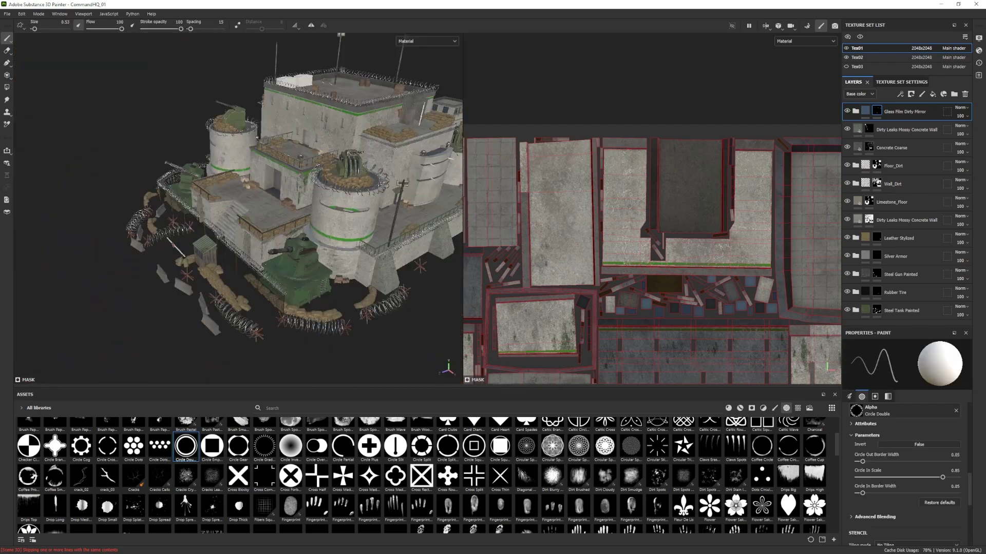
Switch to the Tex03 texture set and save the project
left_click(857, 67)
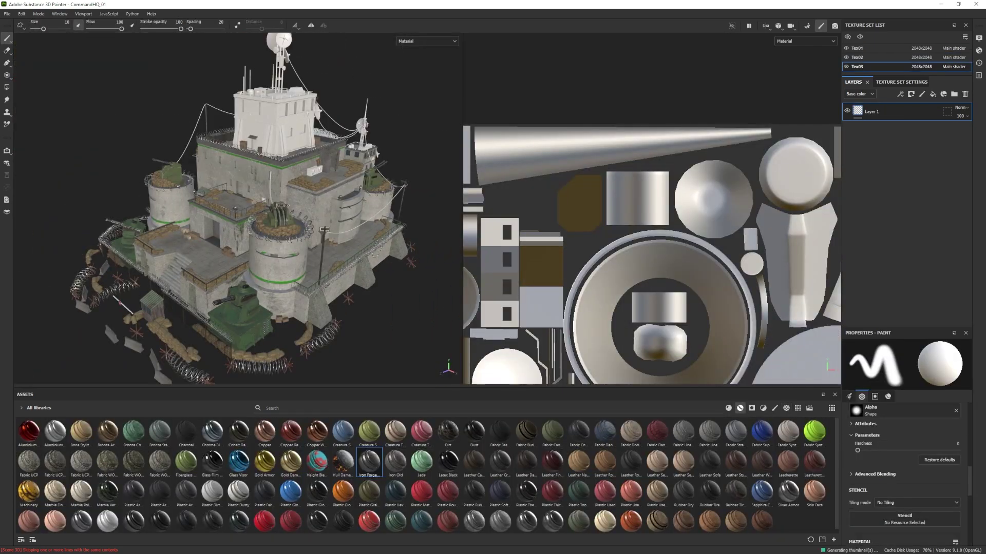
left_click(7, 14)
left_click(17, 81)
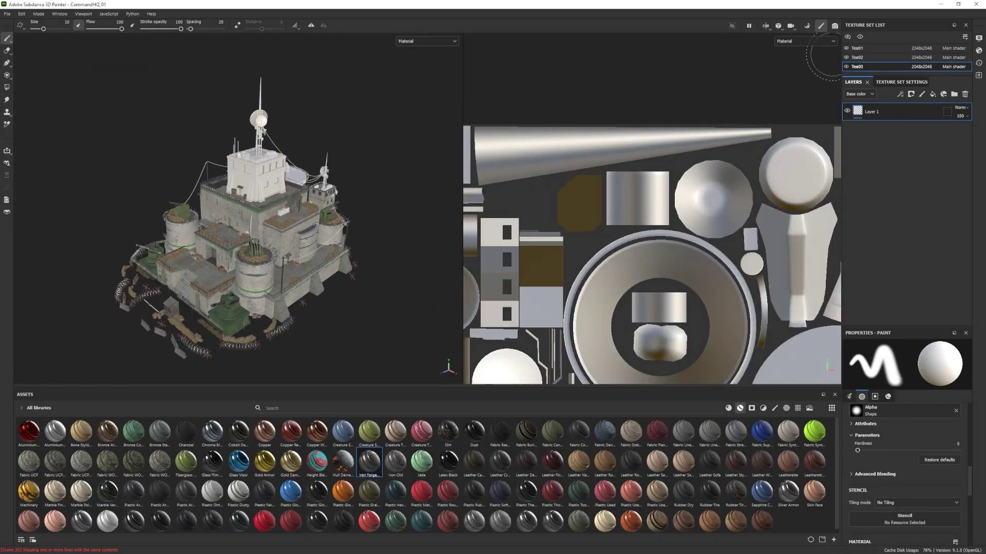
In Tex01, place Fill layer 15 inside the Wall_Dirt folder with a Dust Stained smart mask and a very dark base color
left_click(857, 47)
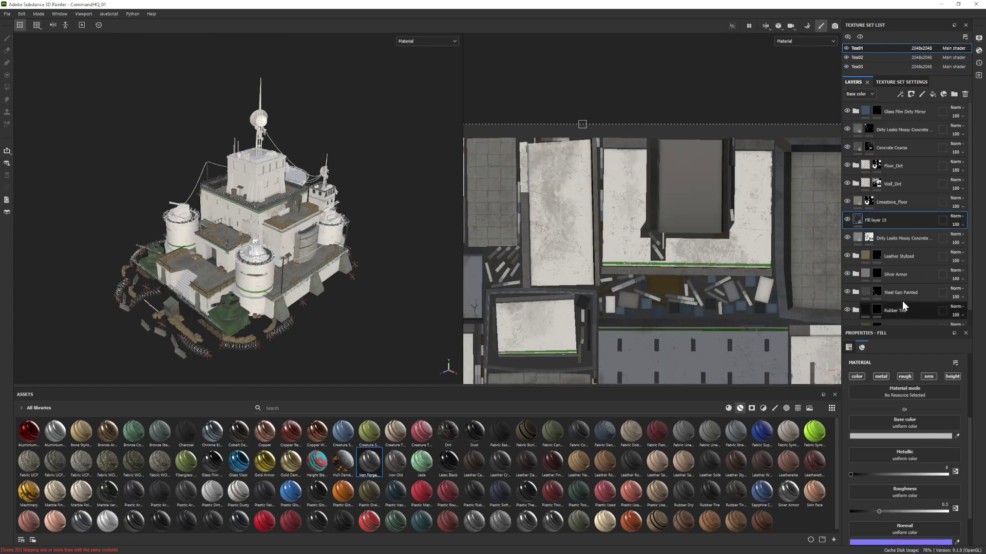
left_click(751, 409)
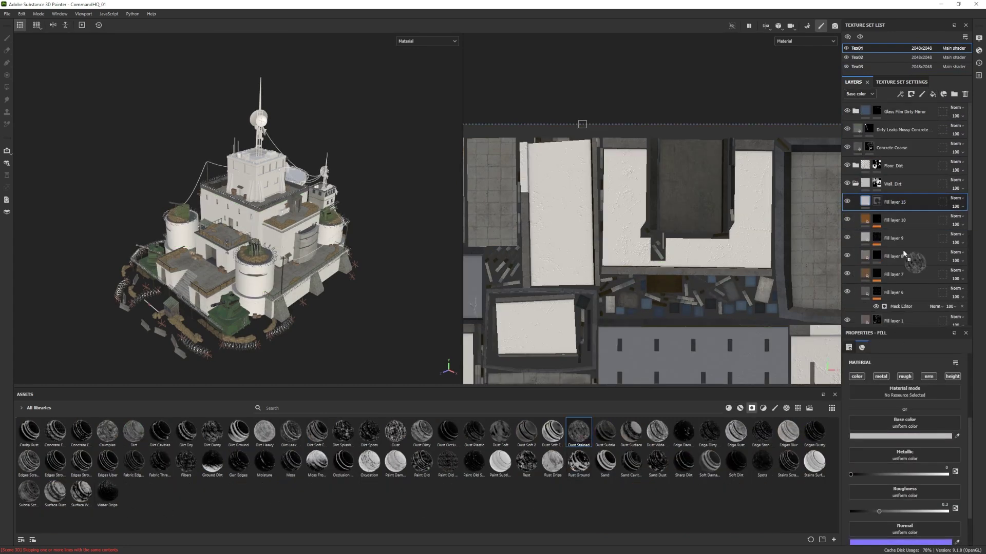
left_click_drag(904, 253, 879, 203)
left_click(865, 201)
left_click(873, 435)
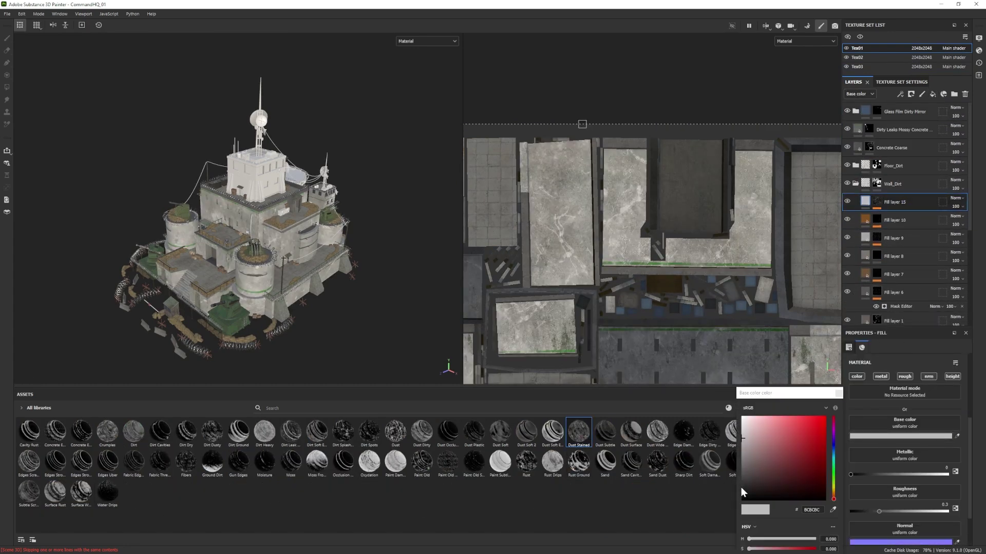
Replace Fill layer 15's mask with the Subtle Scratches smart mask and set its Metal Edge Wear generator's Wear Level to 0.7
left_click(879, 202)
left_click(908, 227)
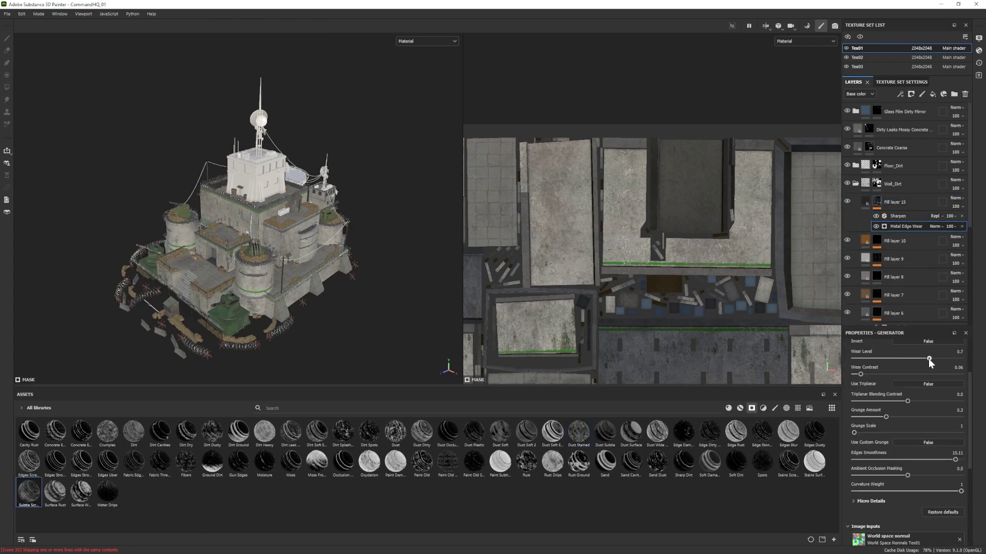
left_click(928, 358)
Add a fill layer above Fill layer 15, mask it with the Surface Rust smart mask and set its base color to 222222
left_click(904, 201)
left_click(932, 94)
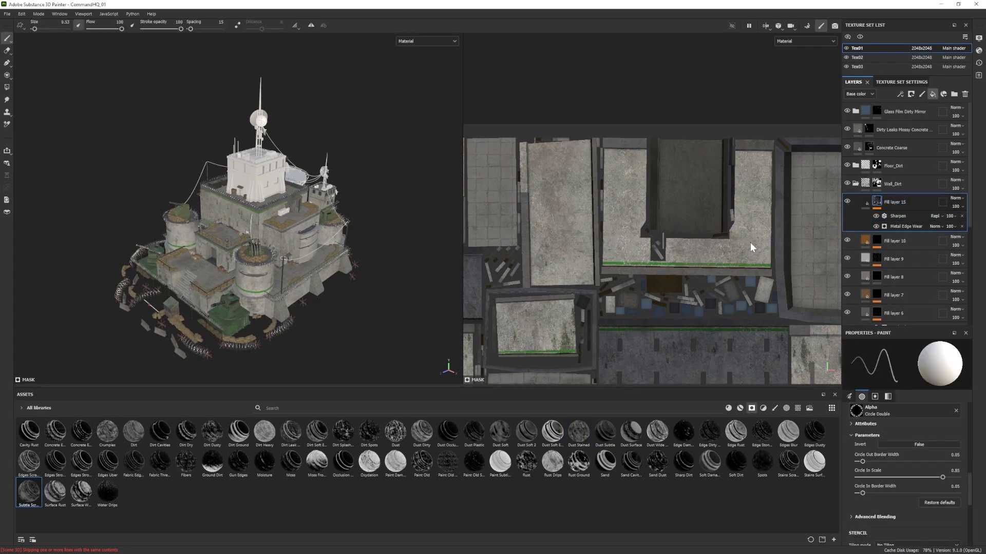
left_click_drag(55, 494, 879, 203)
left_click(865, 202)
left_click(744, 494)
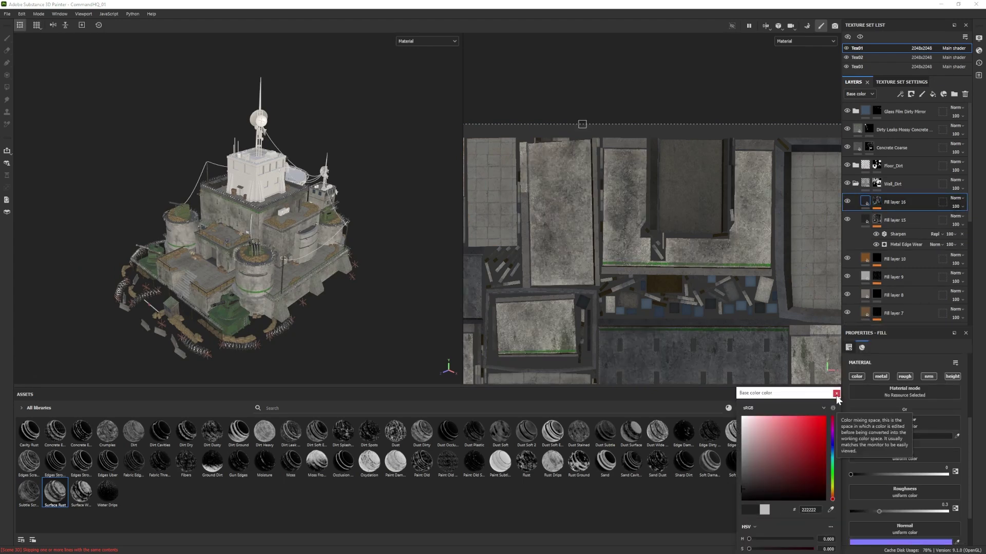
left_click(837, 394)
In Fill layer 16's Mask Editor, set Texture 2 to 0 and slightly lower the Global Balance
scroll(898, 467, "down", 1)
left_click(901, 215)
left_click_drag(909, 434, 854, 434)
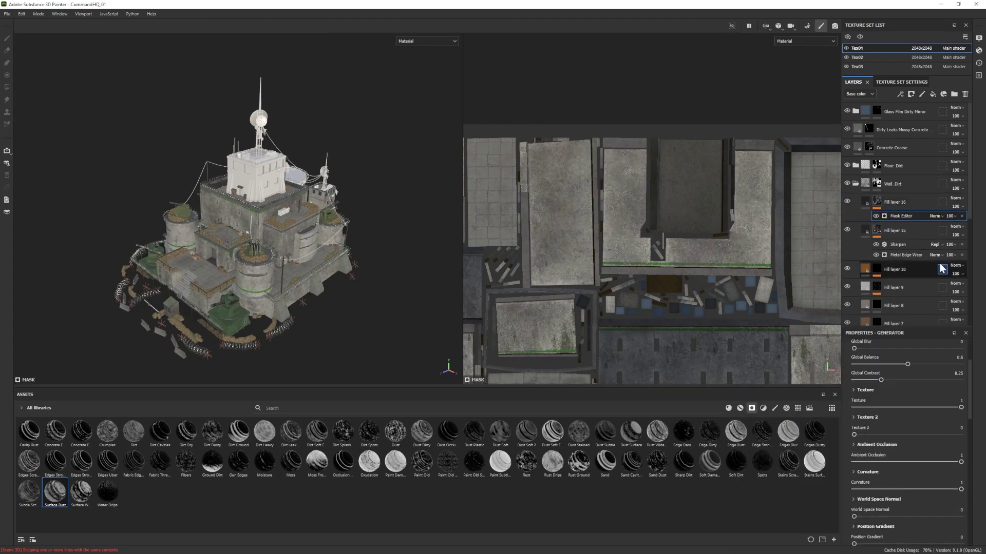
left_click_drag(908, 364, 898, 364)
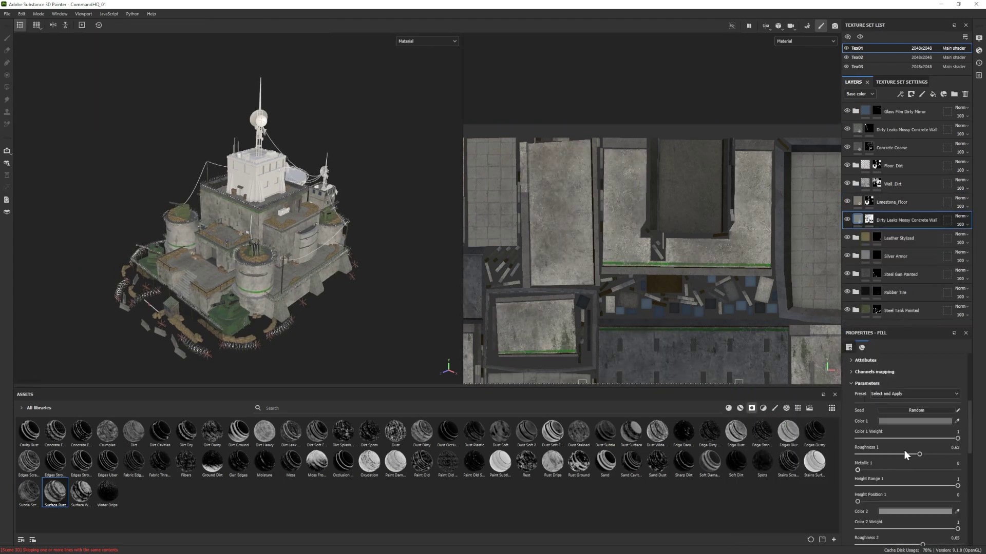
Darken Color 2 of the Dirty Leaks Mossy Concrete Wall material to a medium gray
left_click(903, 511)
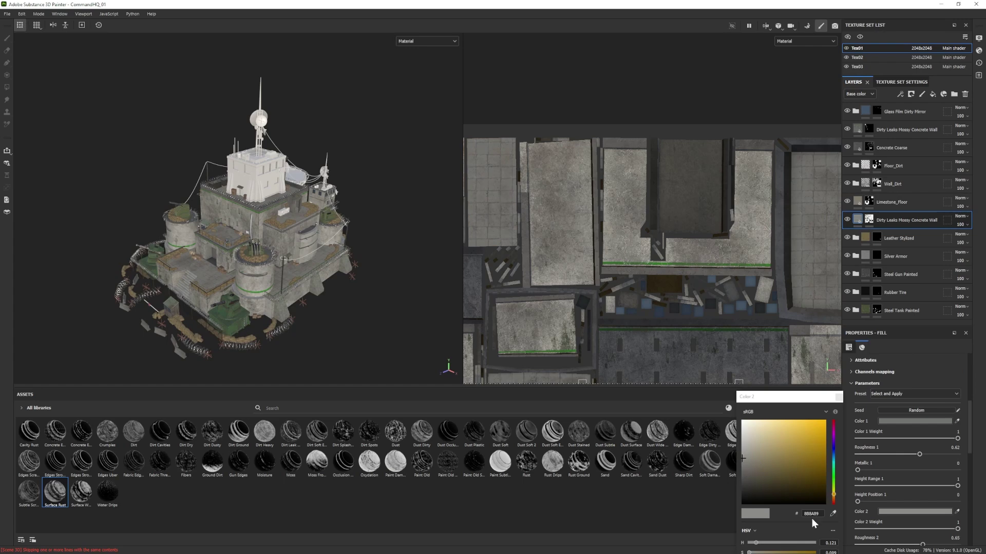
left_click_drag(745, 478, 743, 464)
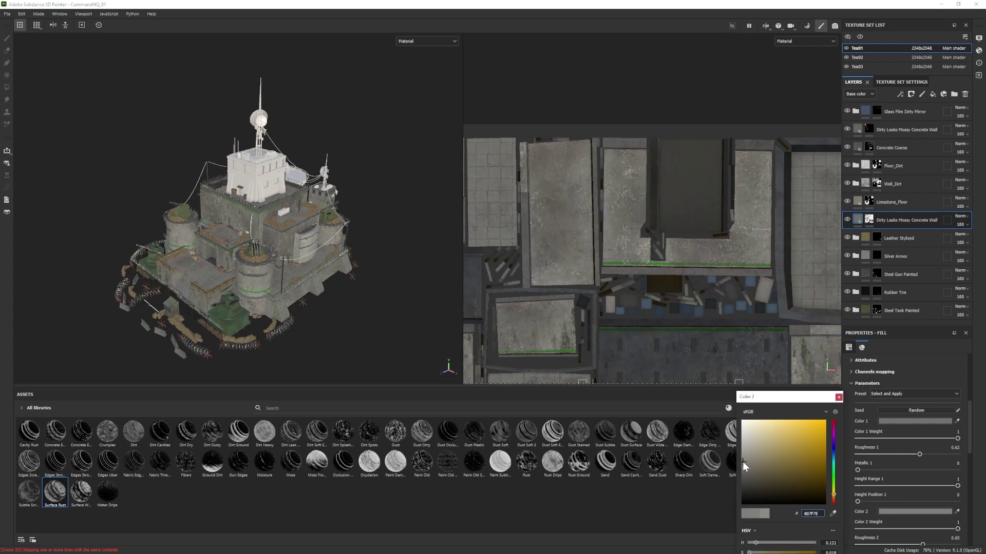
scroll(171, 244, "up", 5)
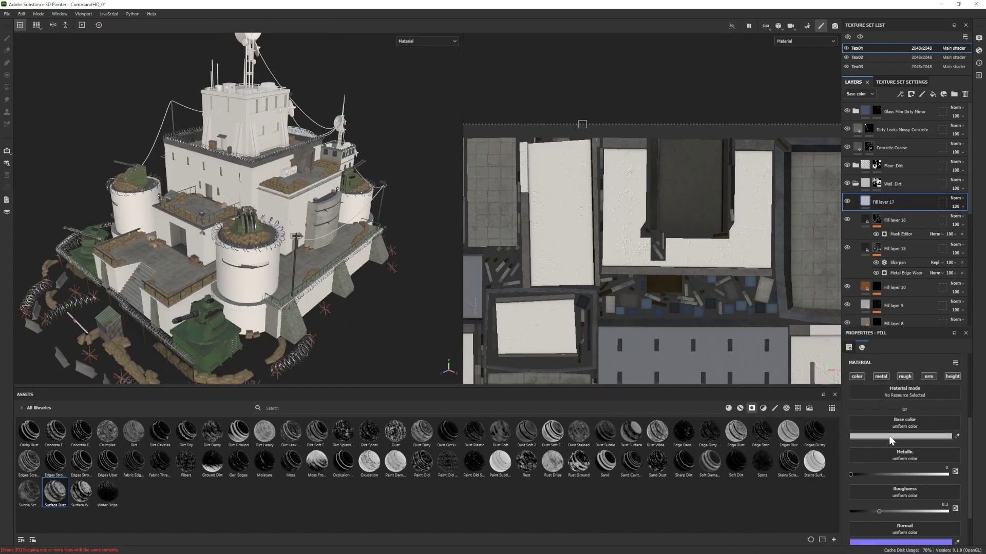
Give Fill layer 17 in the Wall_Dirt folder a rusty brown base color and a black mask
left_click(901, 436)
left_click(806, 450)
left_click_drag(808, 479, 811, 490)
right_click(873, 202)
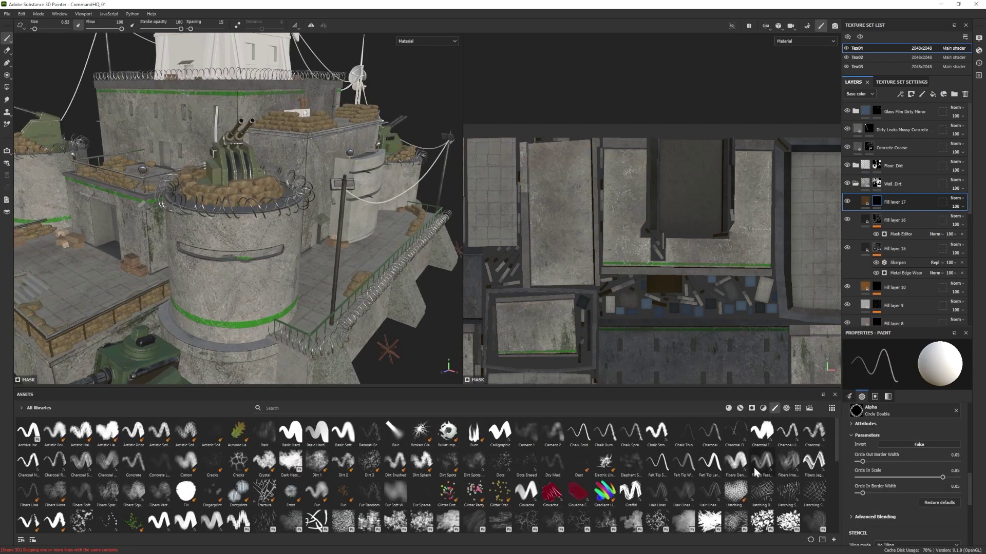
Paint rust stains into the Fill layer 17 mask around the round tower's slit window with the Dirt 1 brush
left_click(317, 464)
left_click_drag(277, 247, 247, 239, "alt")
right_click_drag(226, 246, 201, 246, "ctrl")
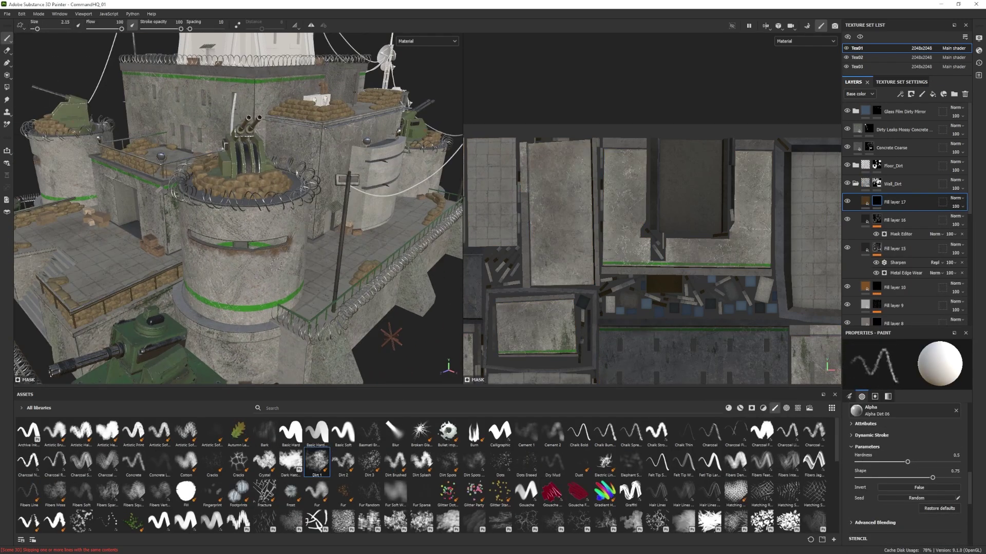
left_click_drag(276, 264, 256, 257, "alt")
mouse_move(287, 253)
left_mouse_down()
mouse_move(287, 268)
mouse_move(267, 278)
left_mouse_up()
Soften the rust stains on the round tower with the Dirt 2 eraser at reduced flow
key("2")
left_click(343, 464)
left_click_drag(231, 308, 267, 303, "alt")
right_click_drag(180, 335, 154, 336, "ctrl")
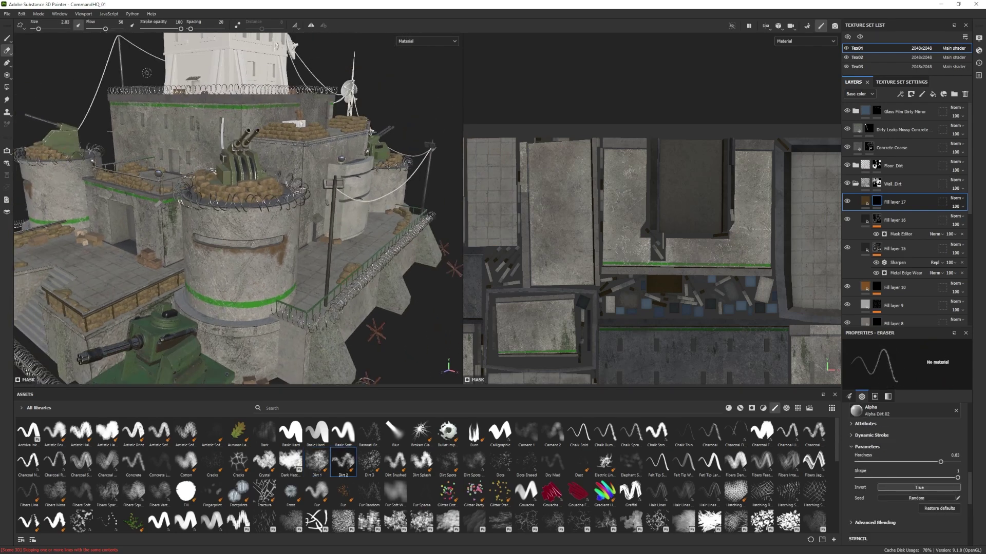
left_click_drag(146, 73, 111, 73, "ctrl")
left_click_drag(146, 72, 134, 90, "alt")
left_click_drag(278, 205, 244, 231, "alt")
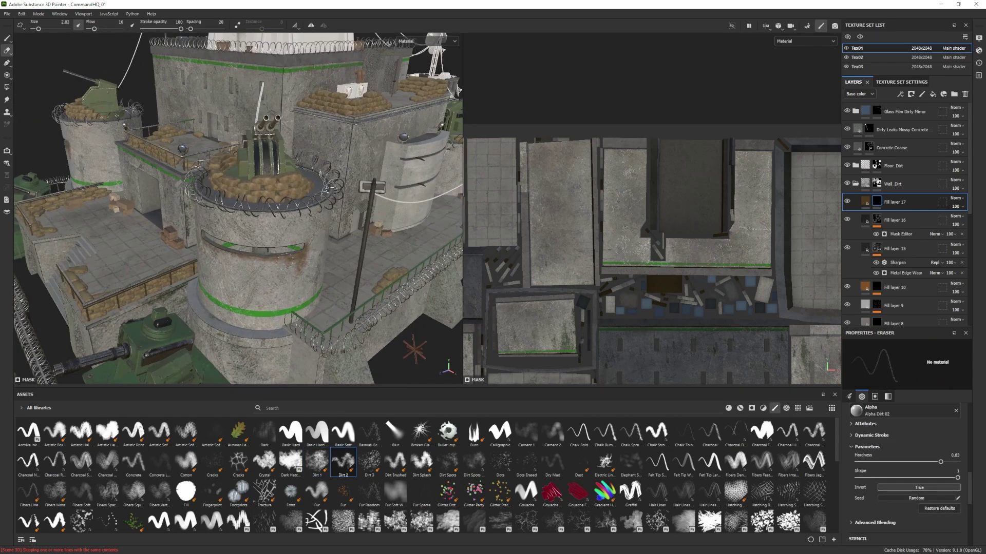
Paint rust around the upper and lower windows of the main building's front wall with the Dirt 3 brush
left_click(370, 462)
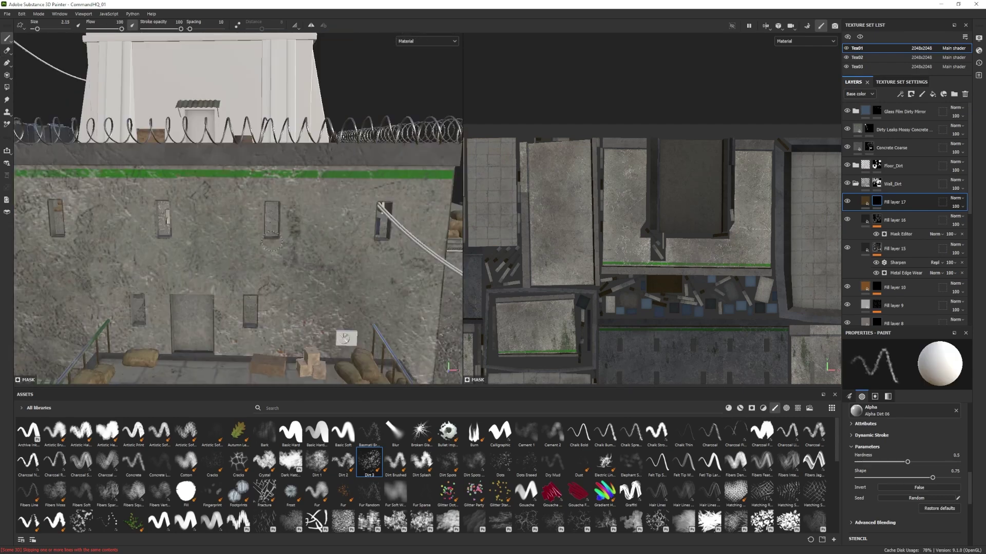
left_click_drag(402, 284, 225, 249, "alt")
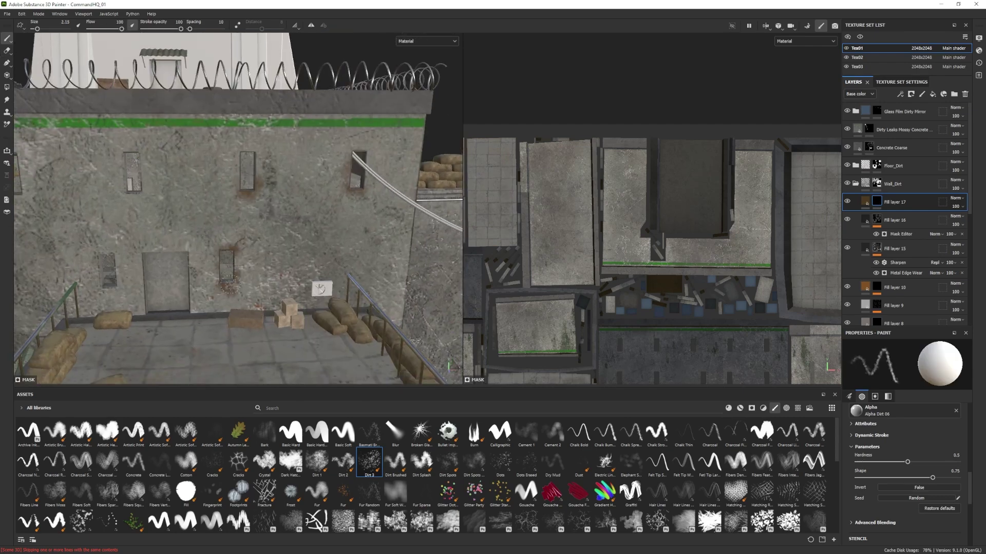
middle_click_drag(229, 285, 285, 268, "alt")
left_click(287, 284)
left_click_drag(228, 172, 223, 152)
left_click_drag(223, 170, 265, 172, "alt")
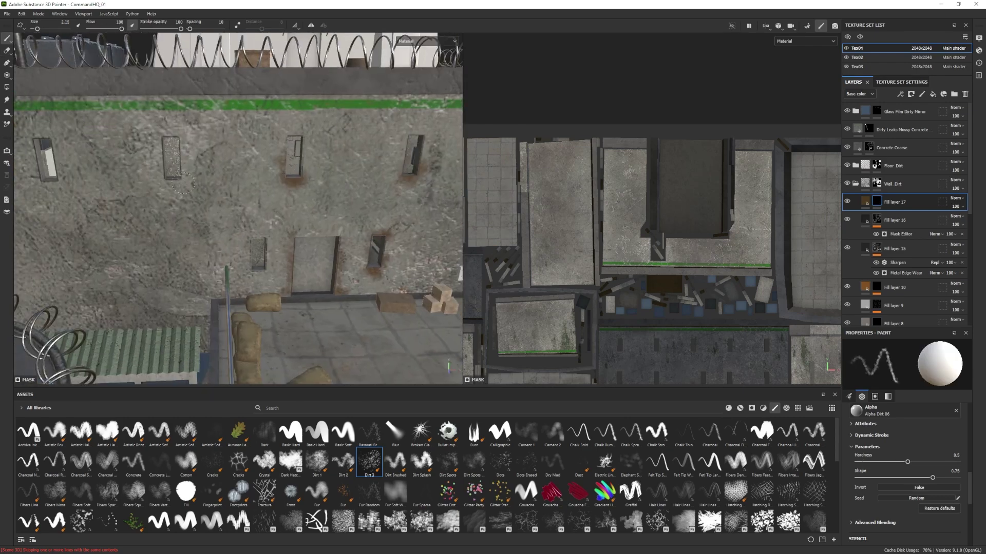
Extend the painted rust stains to the remaining windows and the door of the main building's front wall
mouse_move(175, 172)
left_mouse_down()
mouse_move(164, 207)
mouse_move(231, 201)
left_mouse_up()
left_click(174, 151)
left_click(159, 110)
left_click_drag(380, 278, 325, 254, "alt")
left_click_drag(308, 198, 272, 120, "alt")
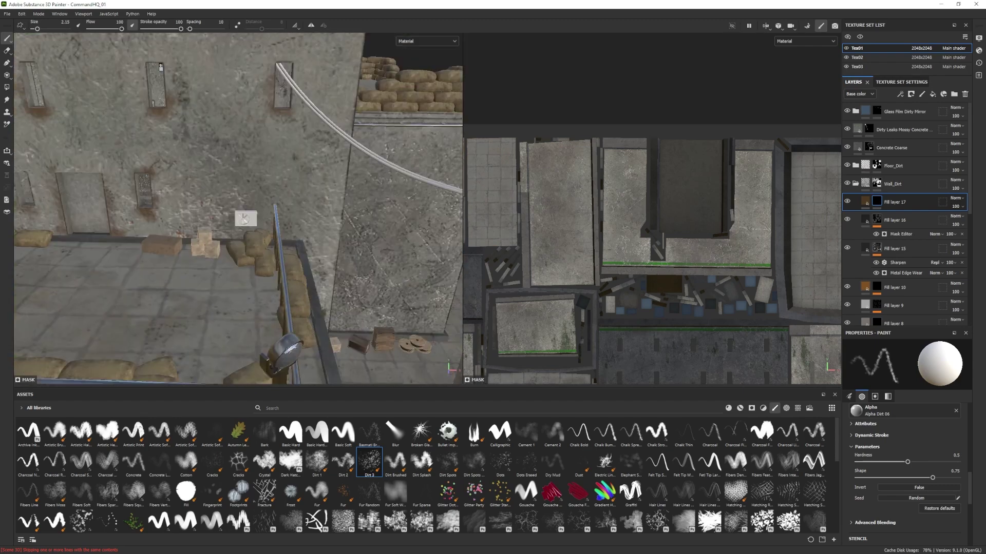
Paint rust around the corner tower's windows and soften it with the Dirt 2 eraser
middle_click_drag(273, 119, 316, 176, "alt")
left_click_drag(31, 62, 221, 164, "alt")
mouse_move(318, 221)
left_mouse_down("alt")
mouse_move(222, 259)
mouse_move(164, 234)
mouse_move(128, 234)
left_mouse_up("alt")
key("e")
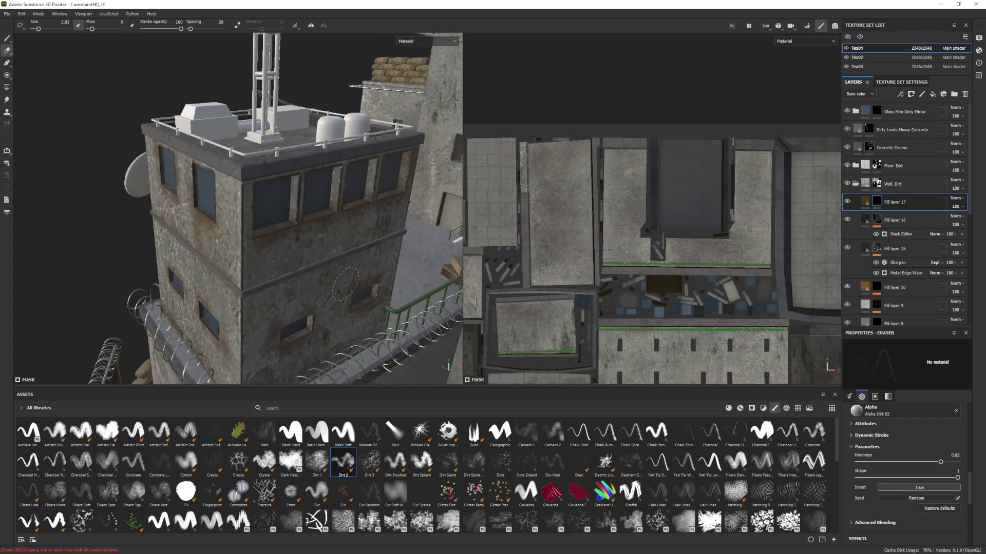
left_click_drag(260, 339, 280, 316, "alt")
key("4")
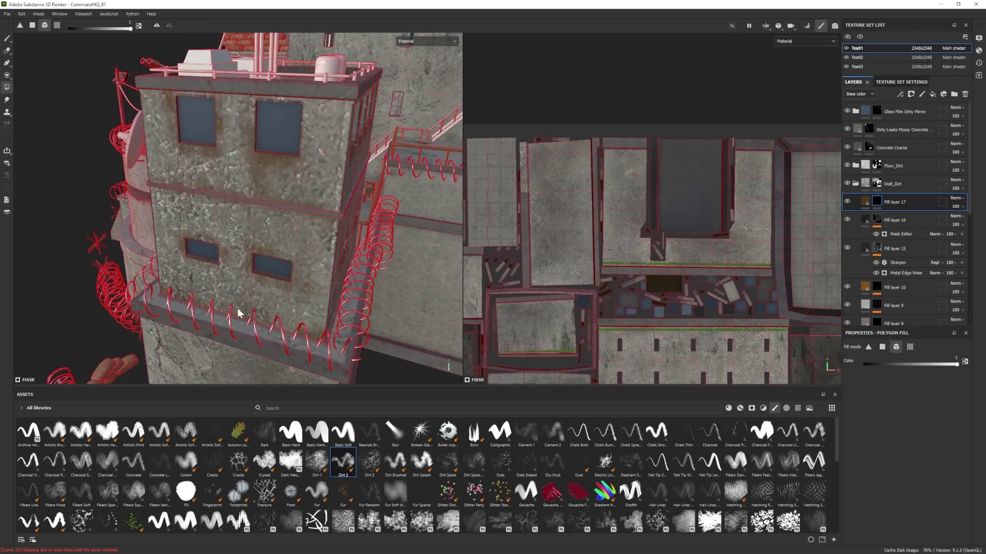
key("2")
left_click_drag(196, 293, 243, 263, "alt")
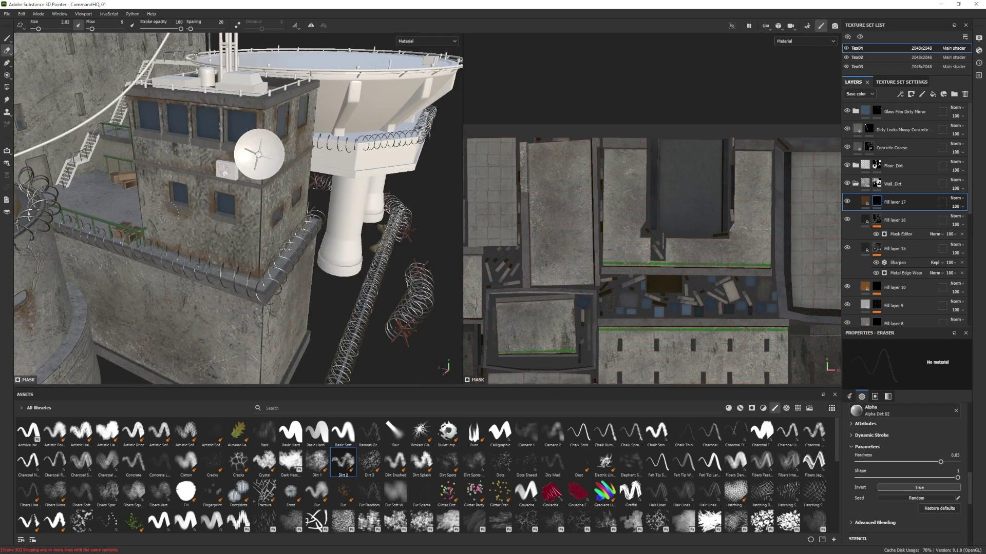
left_click_drag(213, 194, 129, 171, "alt")
left_click_drag(209, 250, 170, 242, "alt")
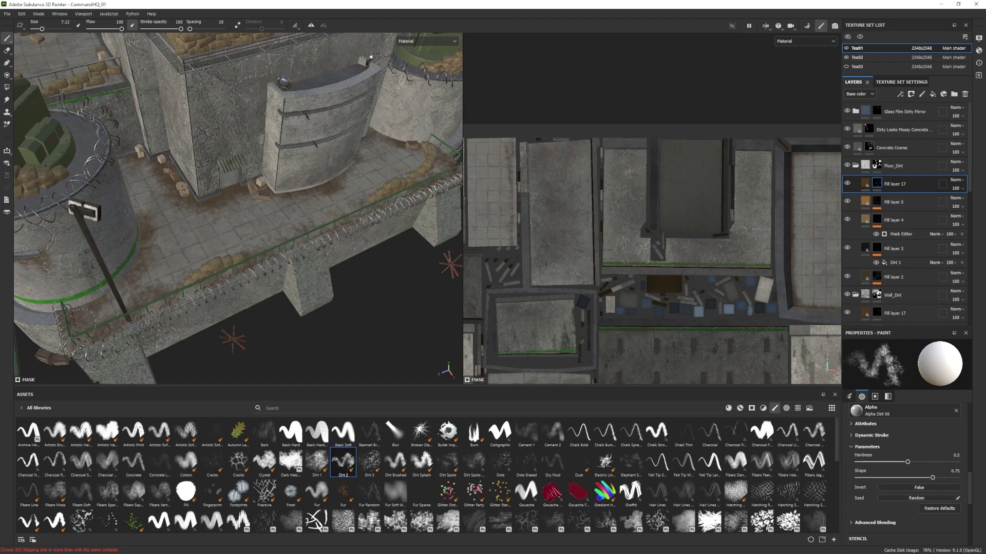
Fade the rust on the entrance building's walls in the Wall_Dirt Fill layer 17 mask with the Dirt 2 eraser
key("e")
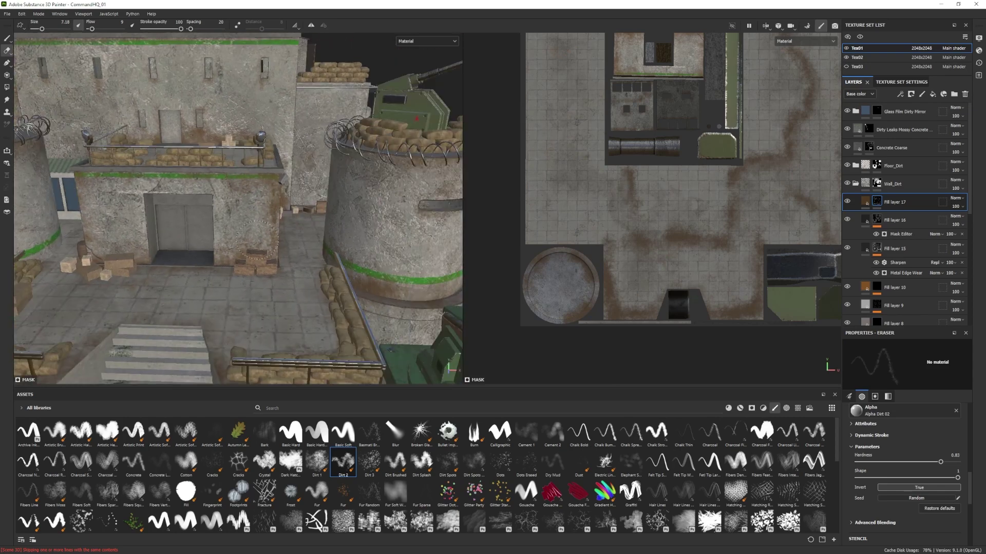
left_click_drag(256, 241, 244, 229, "alt")
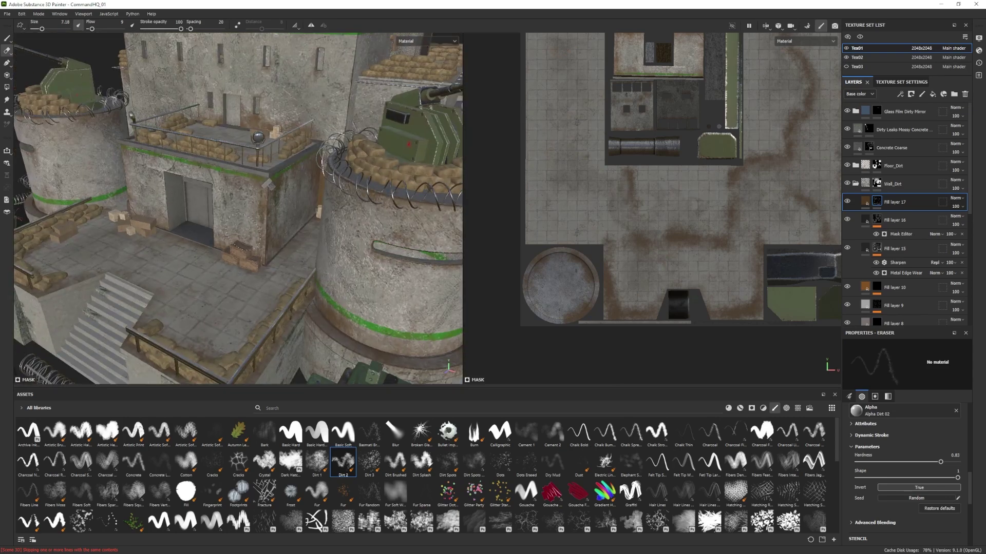
left_click_drag(317, 161, 255, 121, "alt")
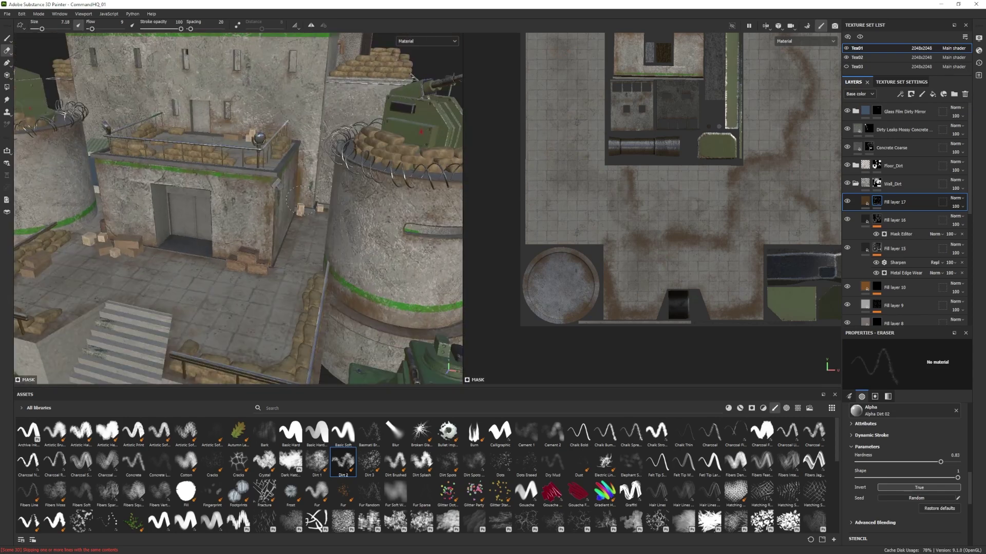
left_click_drag(300, 206, 403, 205, "alt")
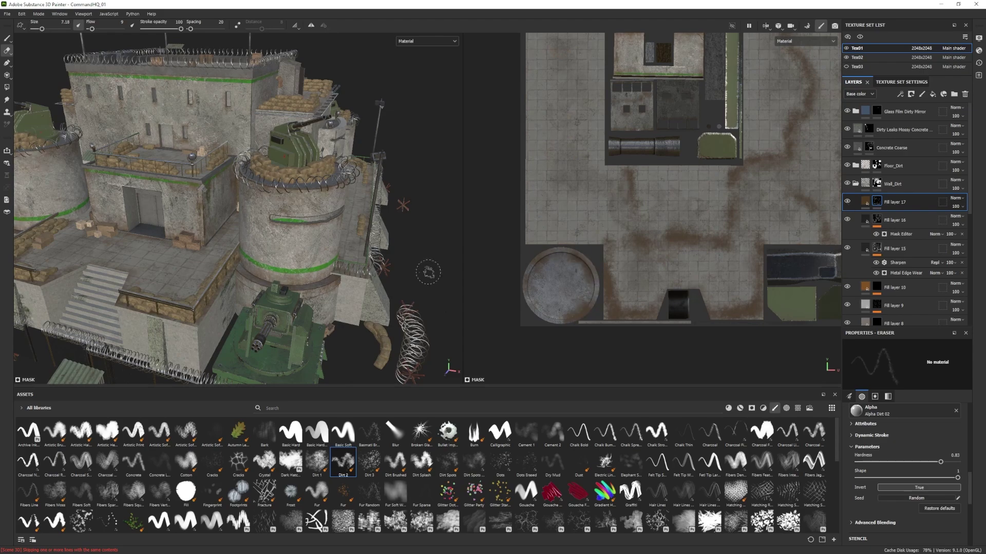
left_click_drag(428, 273, 201, 255, "alt")
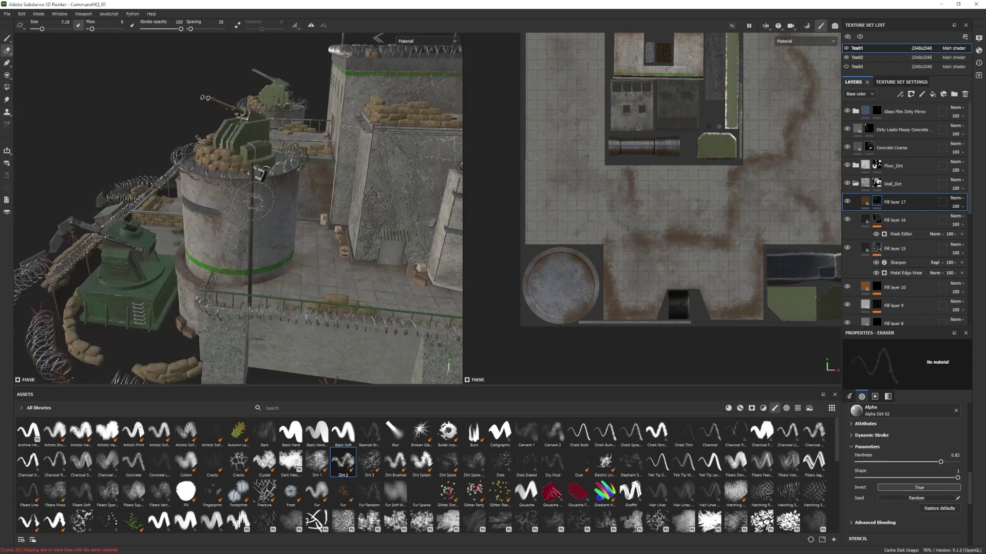
Erase excess rust from the front round tower's wall in the same Wall_Dirt mask
mouse_move(253, 201)
left_mouse_down("alt")
mouse_move(149, 374)
mouse_move(179, 259)
left_mouse_up("alt")
key("4")
key("1")
scroll(179, 259, "up", 3)
key("2")
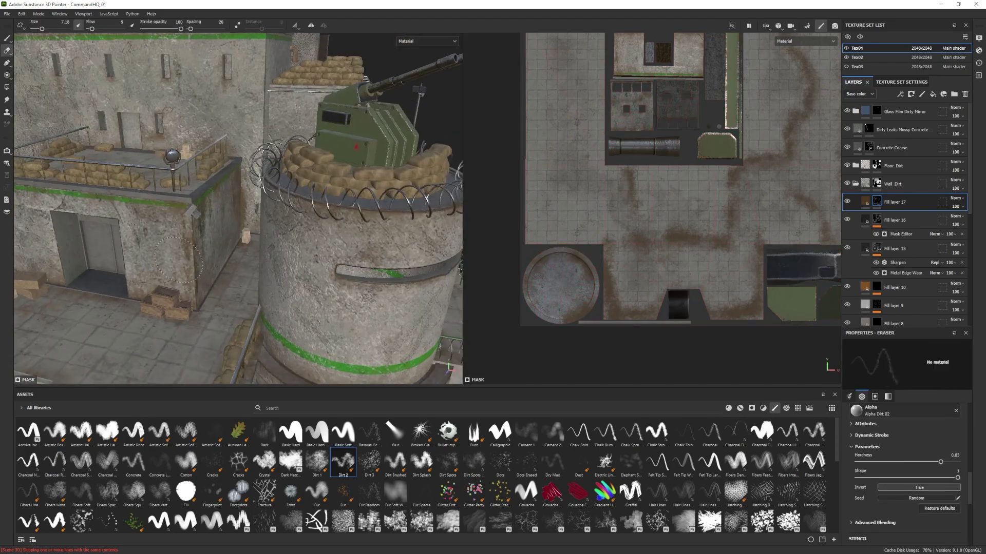
left_click_drag(231, 204, 195, 242, "alt")
Collapse the Wall_Dirt folder and select Fill layer 17 inside the Floor_Dirt folder
left_click(855, 183)
left_click(855, 165)
left_click(900, 183)
scroll(242, 216, "up", 1)
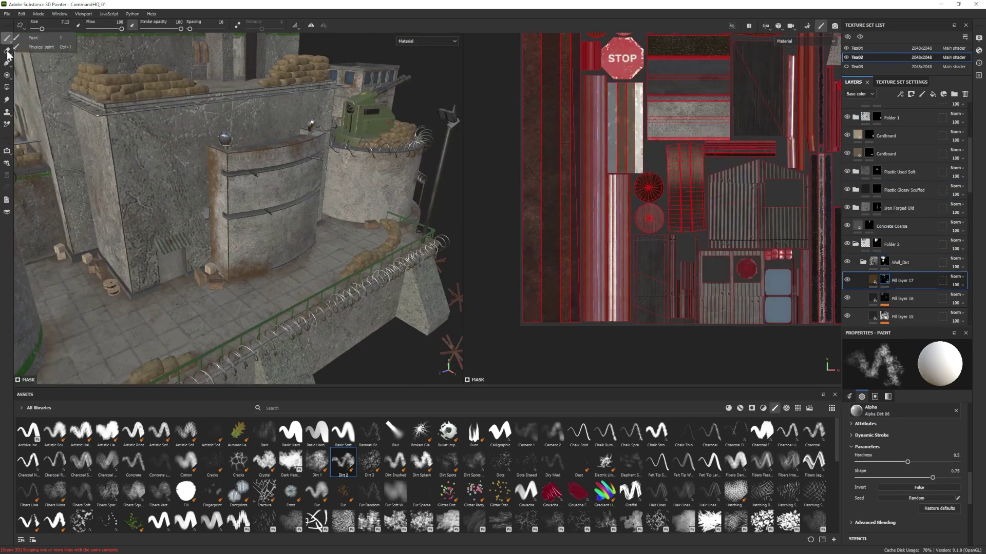
Fade the rust on the curved wall structure in the Tex02 Fill layer 17 mask with the eraser
left_click(215, 175)
mouse_move(253, 173)
left_mouse_down("alt")
mouse_move(287, 195)
mouse_move(360, 155)
mouse_move(428, 205)
left_mouse_up("alt")
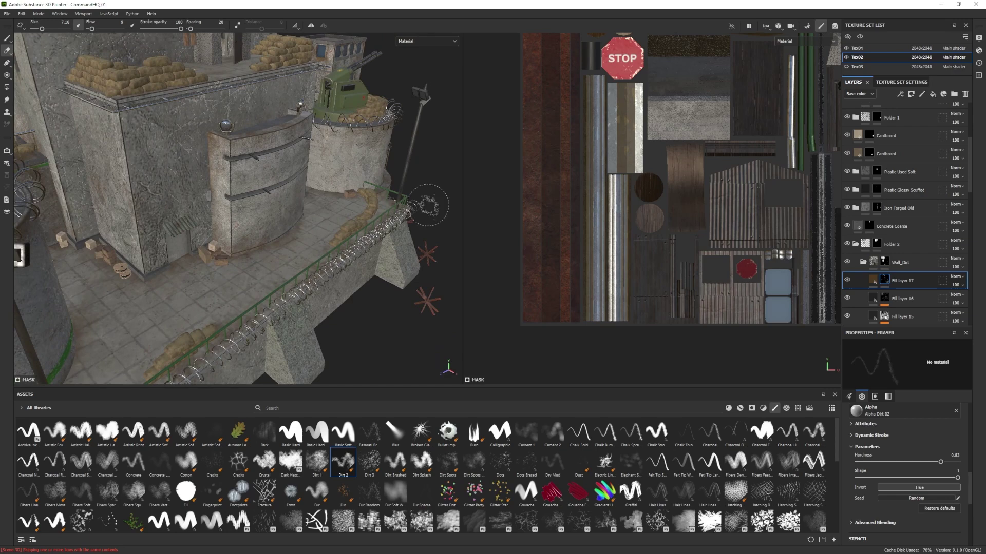
Return to the Tex01 texture set and touch up its rust mask with the paint brush and eraser
left_click(862, 48)
left_click(7, 38)
mouse_move(257, 98)
left_mouse_down("alt")
mouse_move(235, 117)
mouse_move(226, 238)
left_mouse_up("alt")
key("2")
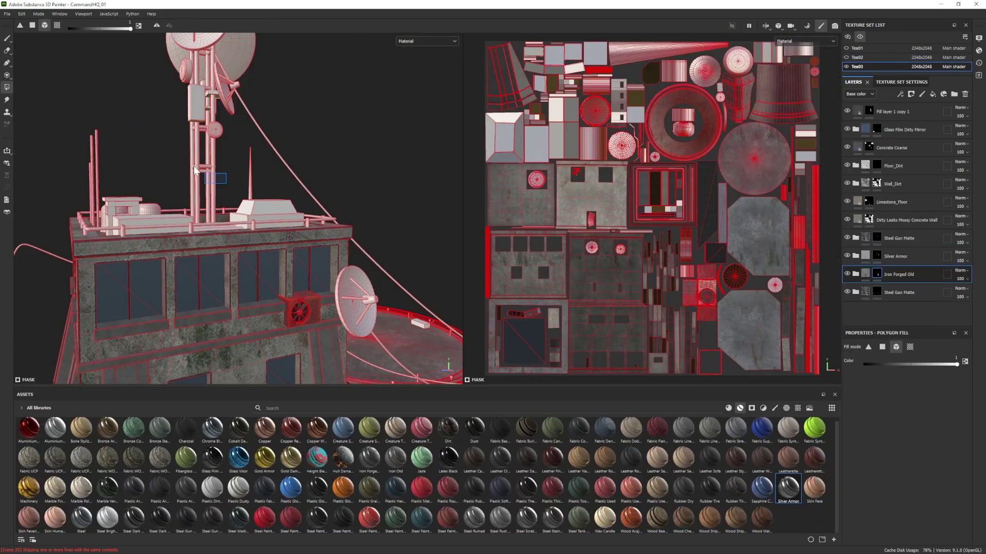
Fill the antenna mast's frame in the Tex03 Iron Forged Old mask and switch back to the Paint tool
mouse_move(272, 103)
left_mouse_down("alt")
mouse_move(271, 146)
mouse_move(204, 158)
left_mouse_up("alt")
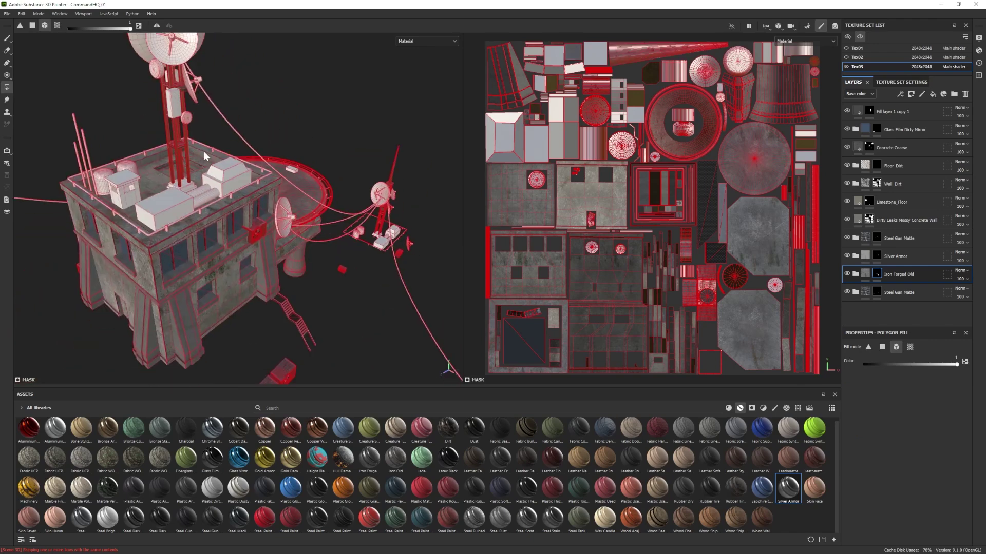
left_click(7, 38)
scroll(231, 216, "down", 2)
left_click_drag(231, 256, 206, 308, "alt")
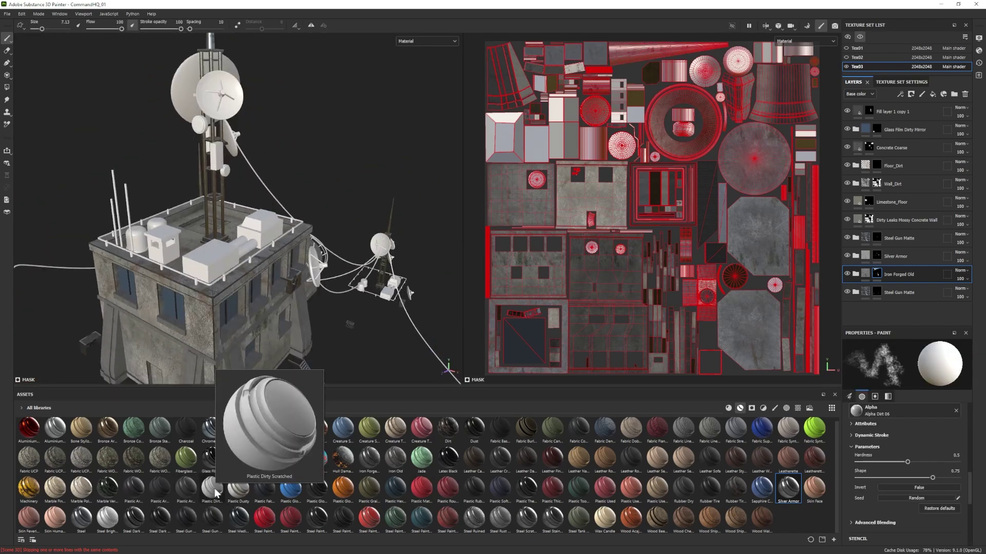
Add the Plastic Glossy material beneath the lowest Steel Gun Matte folder in Tex03 and expand its layers
left_click_drag(291, 488, 877, 308)
left_click(855, 310)
scroll(865, 313, "down", 3)
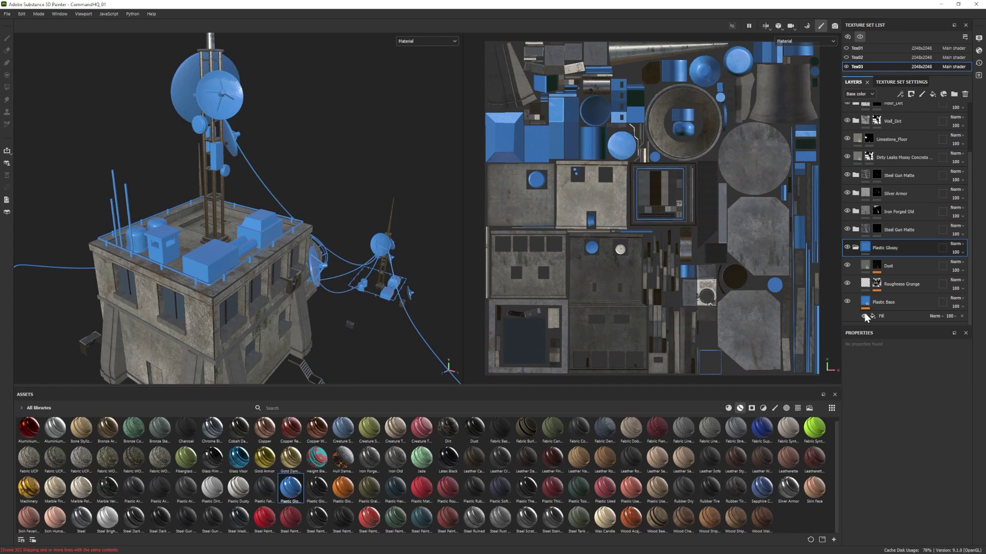
Replace the Plastic Glossy material with Plastic Used Soft at the bottom of the Tex03 layer stack and expand its folder
left_click(873, 303)
key("ctrl+z")
left_click_drag(657, 488, 865, 307)
left_click(856, 310)
scroll(883, 311, "down", 3)
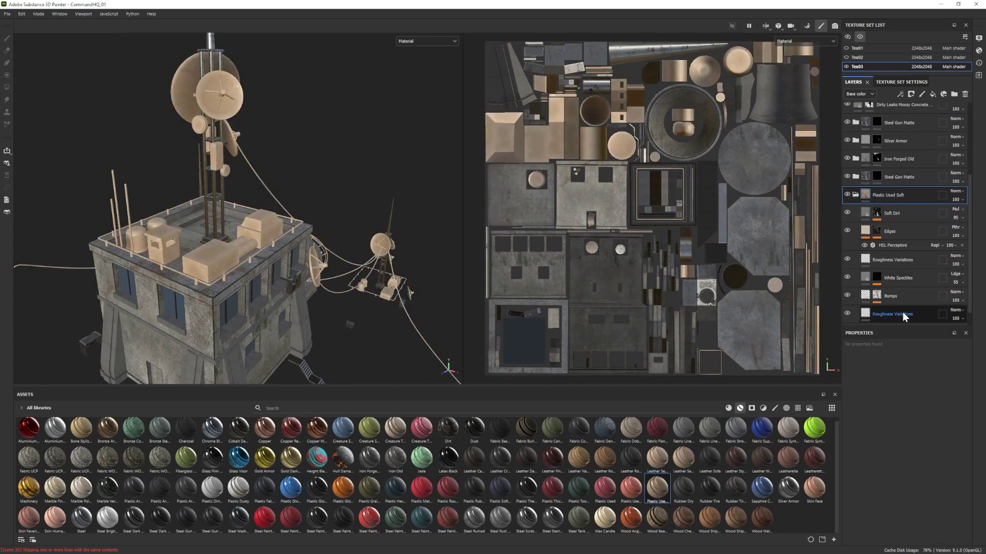
Recolour the Base layer of Plastic Used Soft to a light neutral grey
left_click(901, 313)
left_click(911, 463)
left_click_drag(744, 456, 741, 438)
scroll(297, 247, "down", 2)
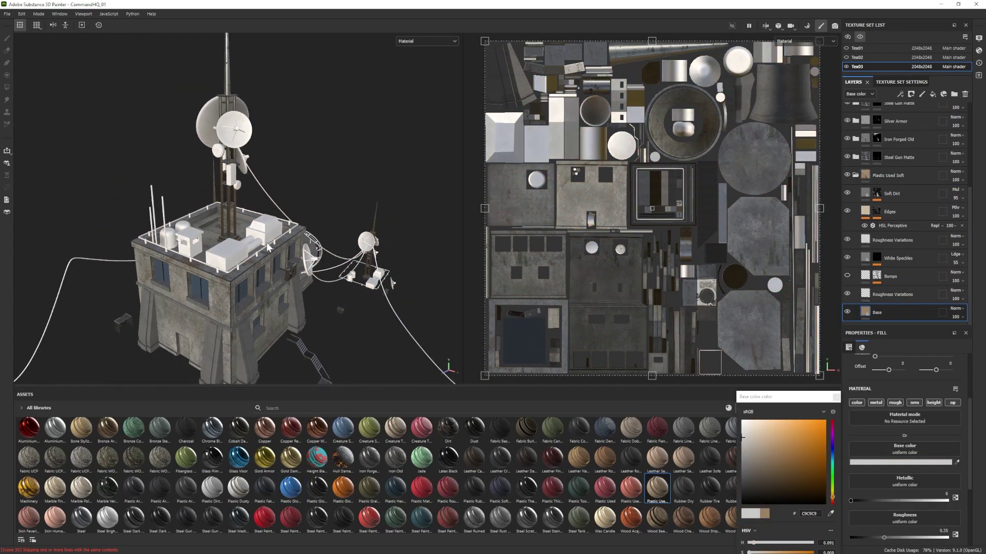
left_click(741, 446)
left_click(836, 397)
Give the Plastic Used Soft folder a black mask and polygon-fill the antenna dishes above the roof in it
left_click(856, 175)
right_click(881, 308)
left_click(903, 19)
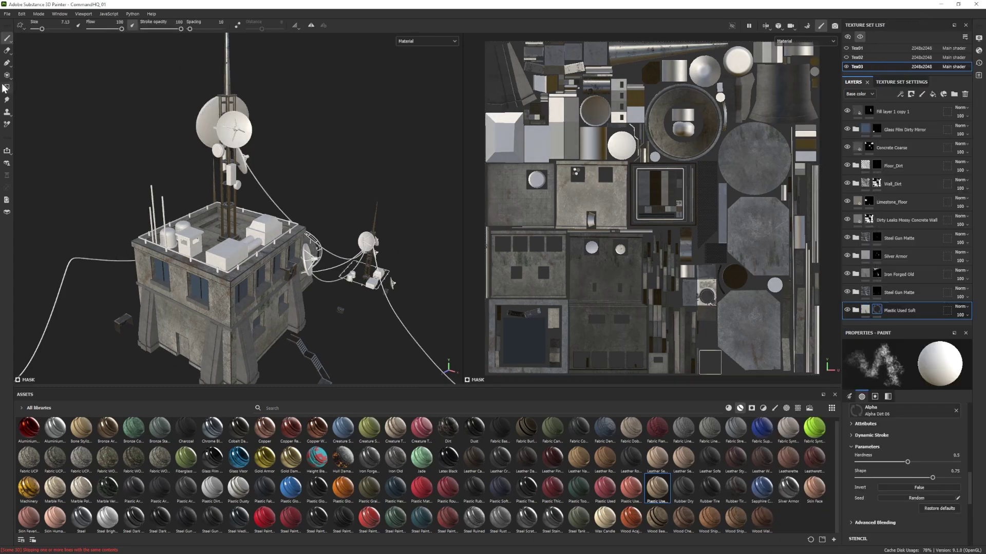
key("4")
left_click_drag(202, 161, 359, 157, "alt")
mouse_move(259, 116)
left_mouse_down()
mouse_move(238, 147)
mouse_move(150, 188)
left_mouse_up()
key("1")
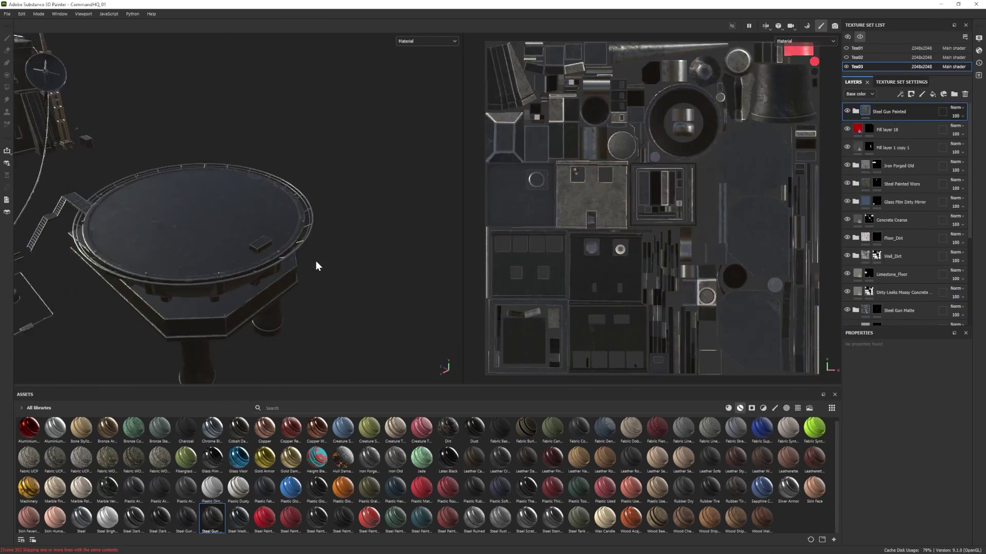
Add a light grey fill layer with a black mask above Scratches in Steel Gun Painted and choose the double-circle brush alpha
left_click_drag(314, 264, 339, 257, "alt")
left_click(861, 110)
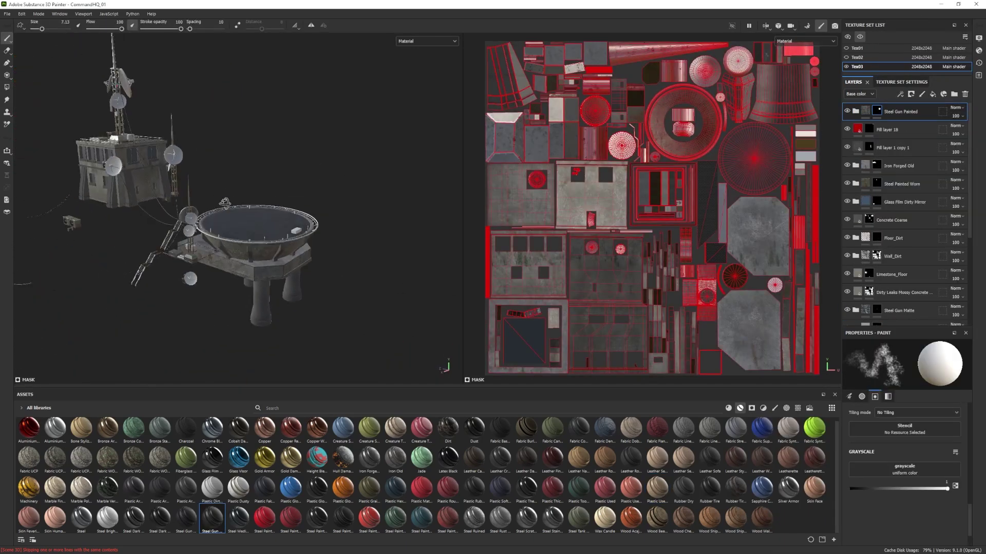
left_click(884, 129)
left_click(786, 408)
left_click(181, 517)
right_click(895, 132)
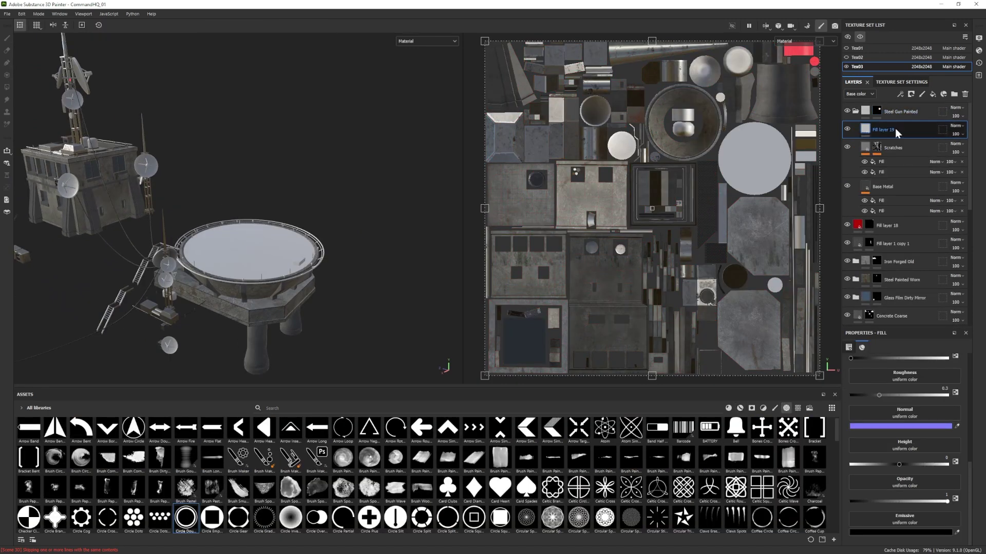
left_click(917, 146)
Enlarge the brush to size 39.35, set Circle In Border Width to 0.09, and try a ring stamp on the helipad
scroll(912, 461, "up", 3)
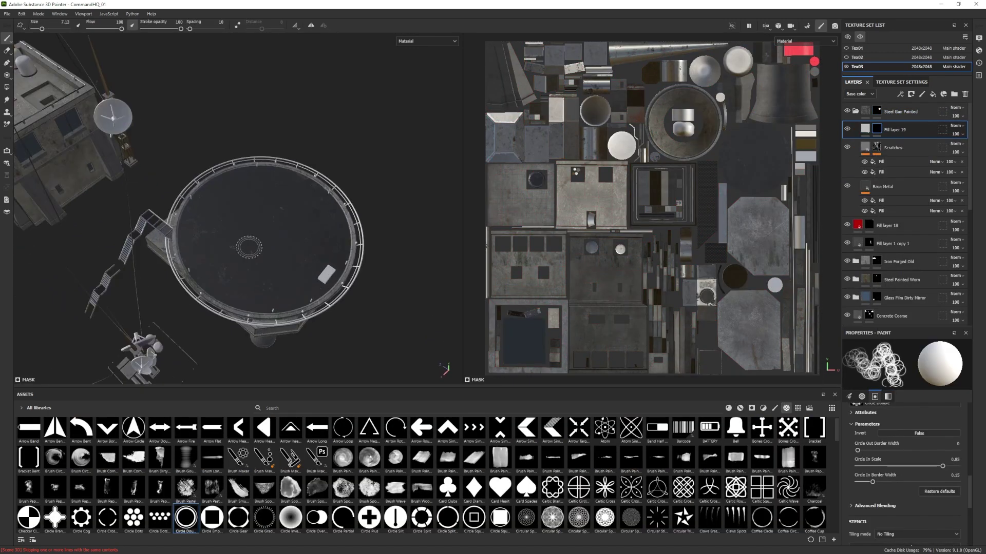
right_click_drag(259, 238, 308, 238, "ctrl")
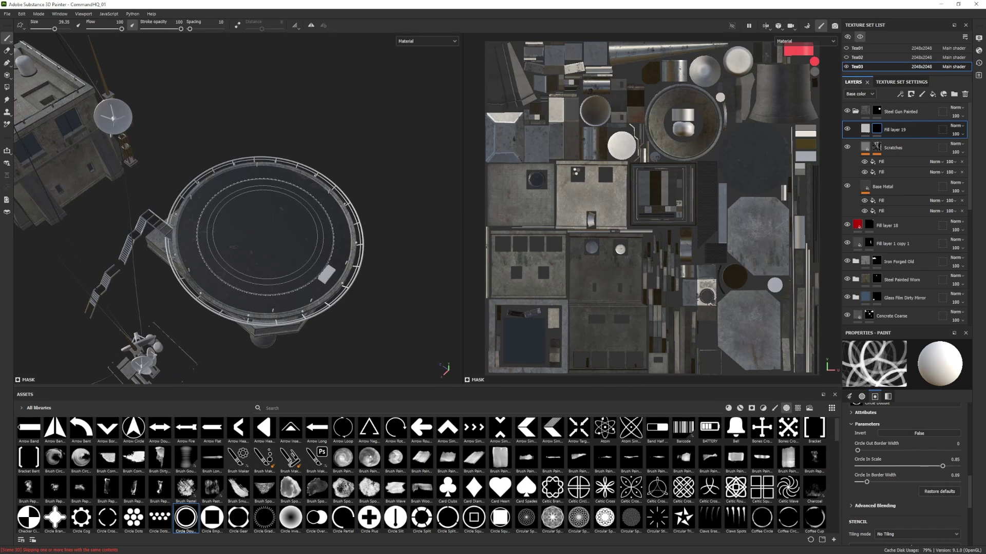
scroll(659, 189, "up", 5)
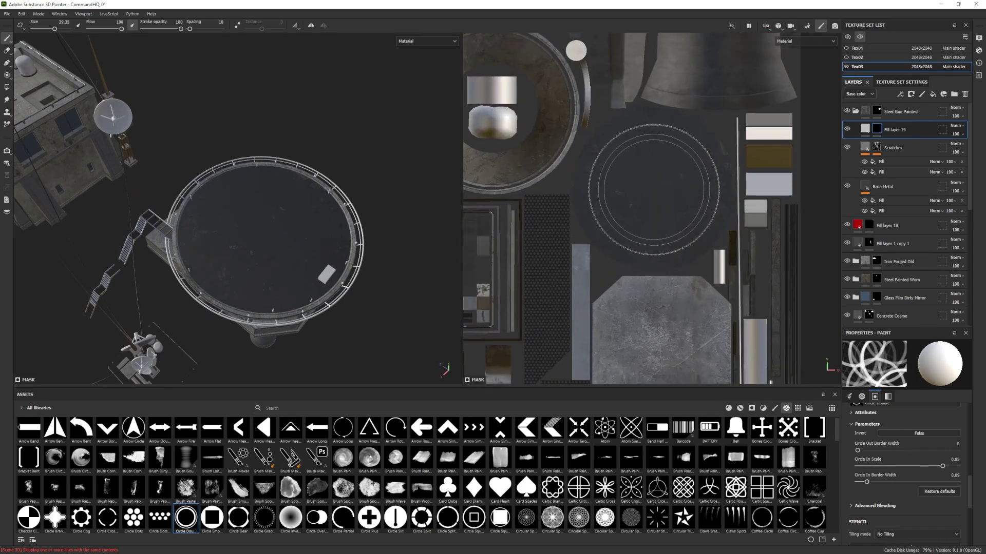
left_click(653, 188)
key("ctrl+z")
Set the brush's angle and position jitter to 0 and stamp one ring centred on the helipad in the UV view
scroll(884, 467, "up", 4)
left_click_drag(884, 534, 851, 535)
left_click_drag(883, 519, 828, 516)
left_click(655, 188)
key("ctrl+z")
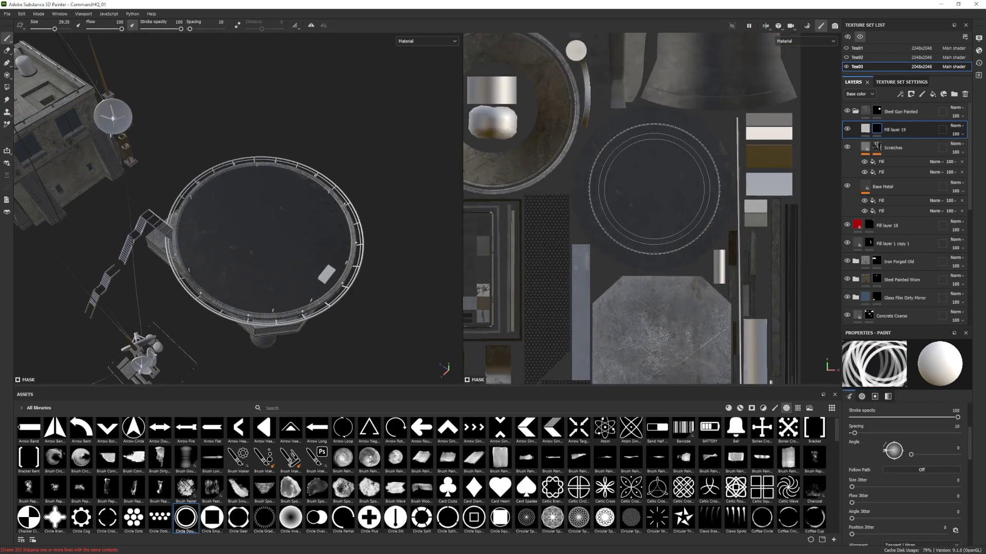
left_click(653, 189)
Import H.png as an alpha into the current session and stamp the H in the centre of the helipad ring
left_click_drag(277, 303, 280, 265, "alt")
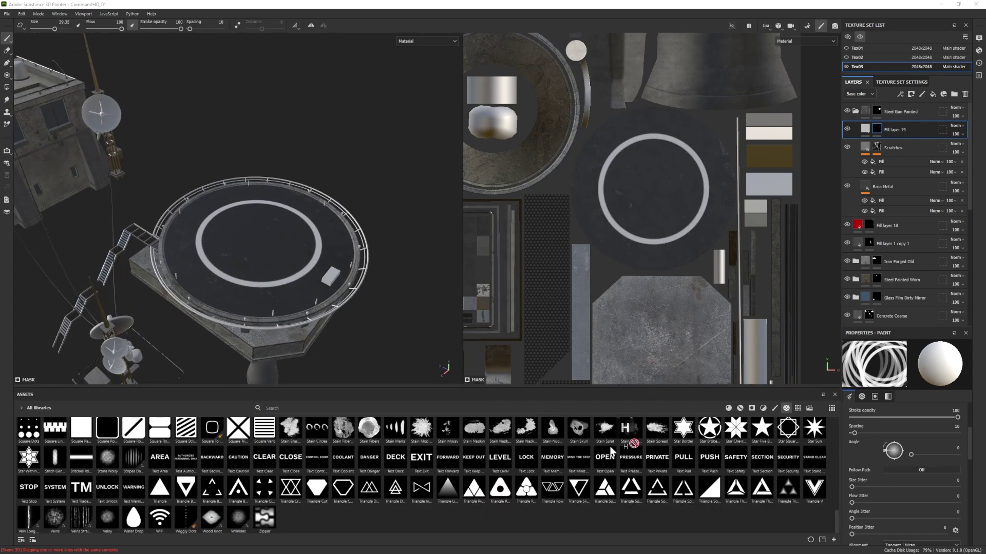
left_click_drag(611, 451, 612, 452)
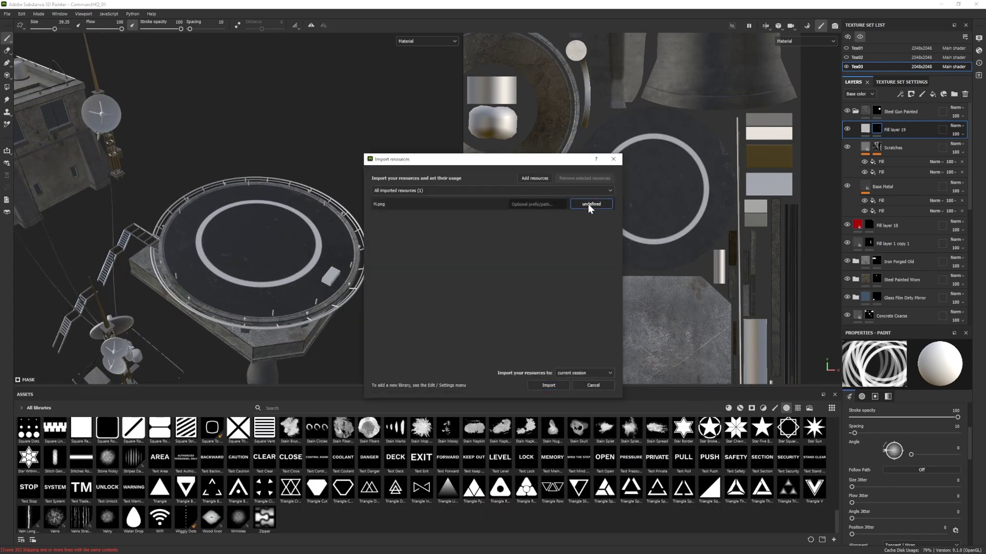
left_click(549, 385)
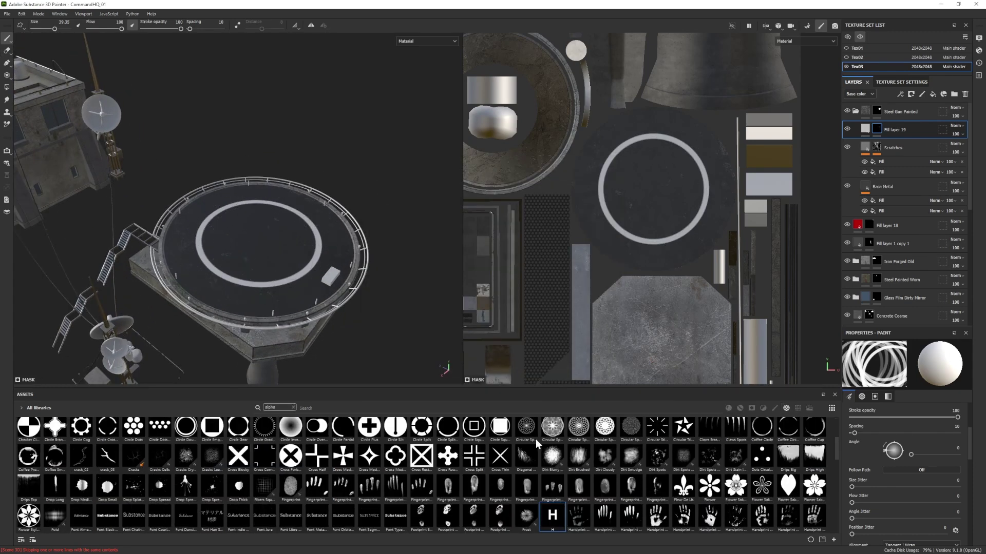
left_click(552, 517)
left_click(653, 189)
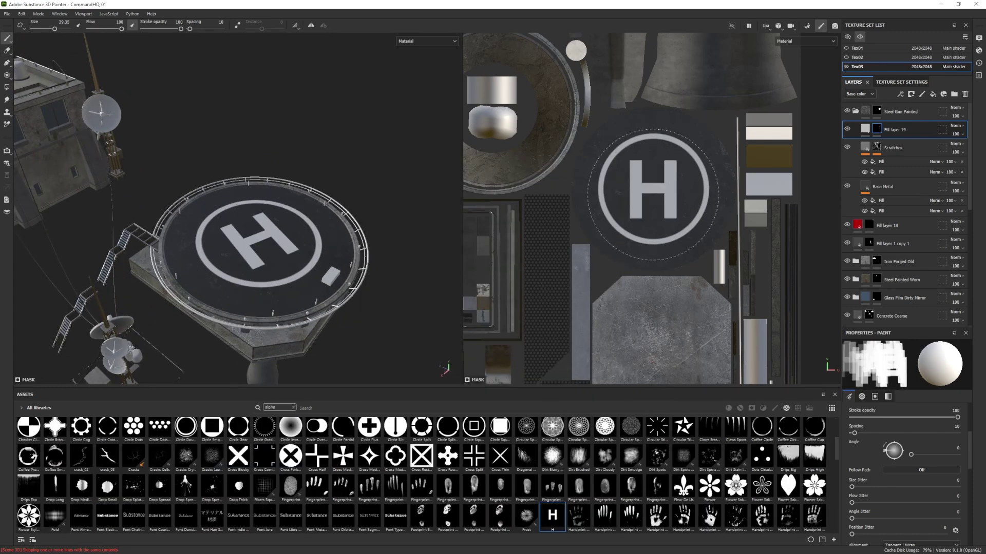
Set the helipad marking fill layer's base color to the ochre yellow AA7400 and reselect its mask
left_click(865, 129)
left_click(874, 436)
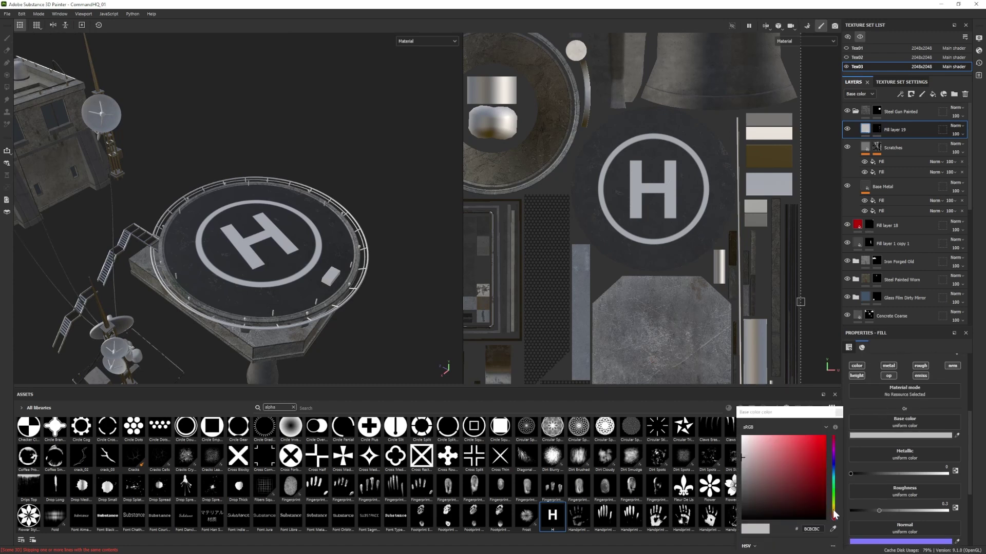
left_click_drag(825, 470, 826, 464)
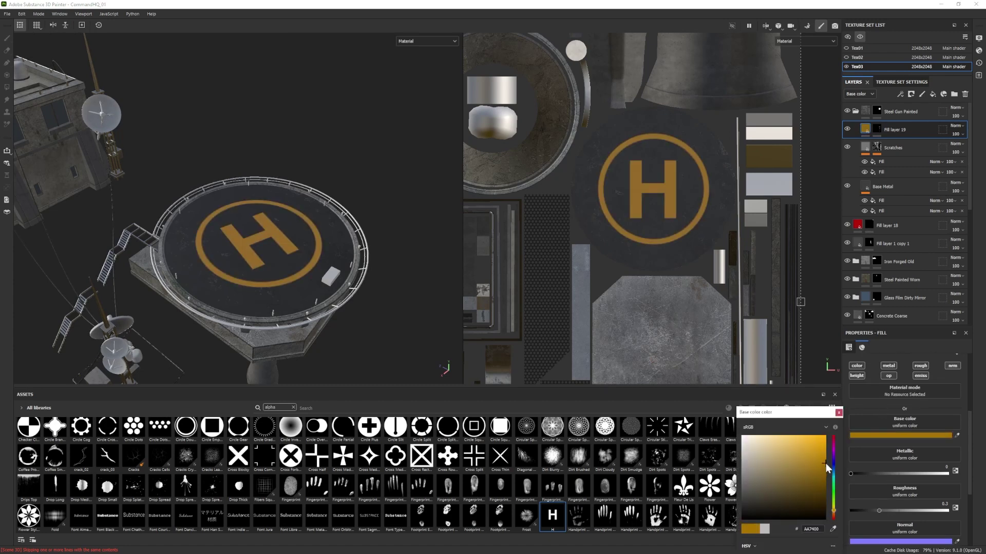
scroll(238, 241, "down", 3)
left_click_drag(239, 241, 267, 223, "alt")
left_click(876, 129)
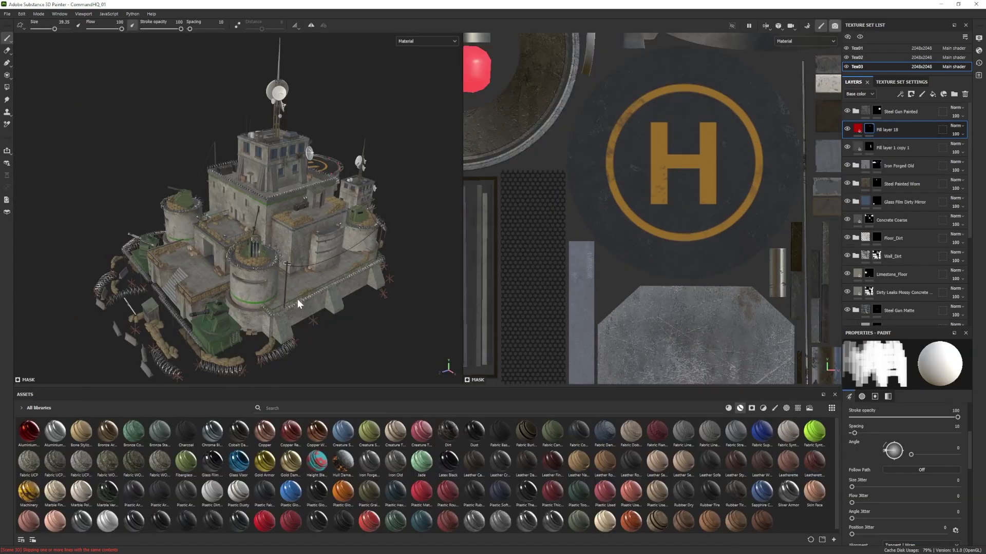
Switch to Iray rendering, enable the dome's clear color background and adjust the ground's Y position
key("F10")
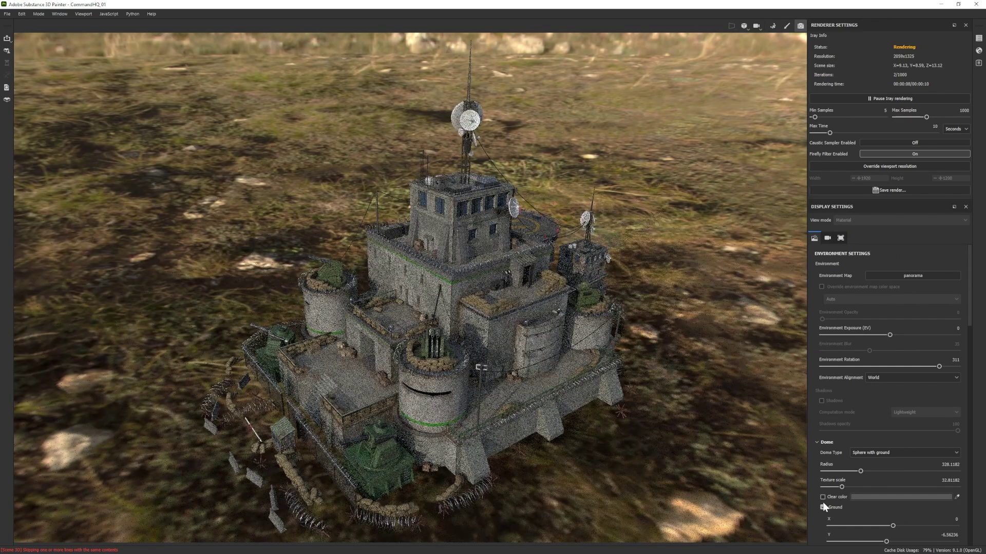
left_click(823, 497)
left_click_drag(886, 542, 889, 542)
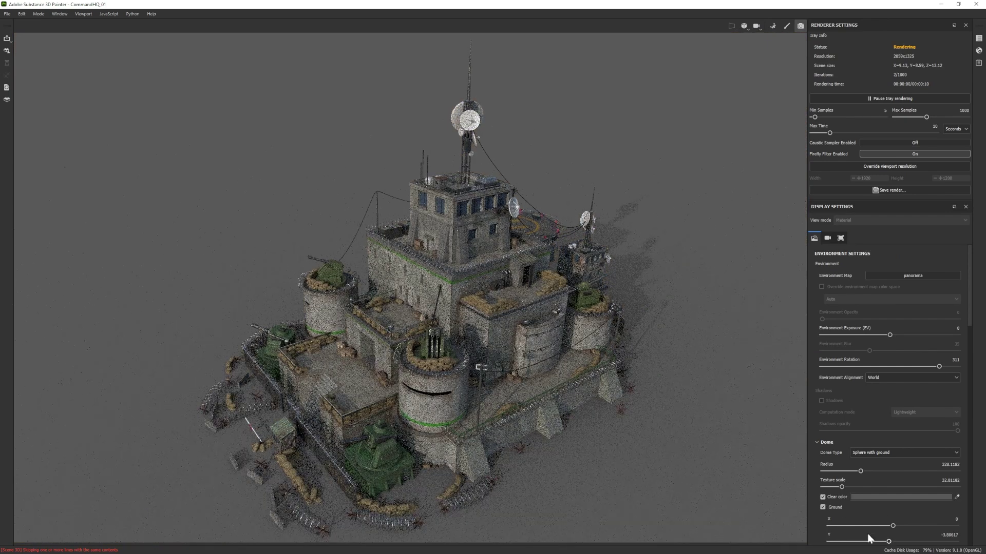
left_click_drag(240, 313, 248, 310, "alt")
left_click_drag(888, 542, 890, 545)
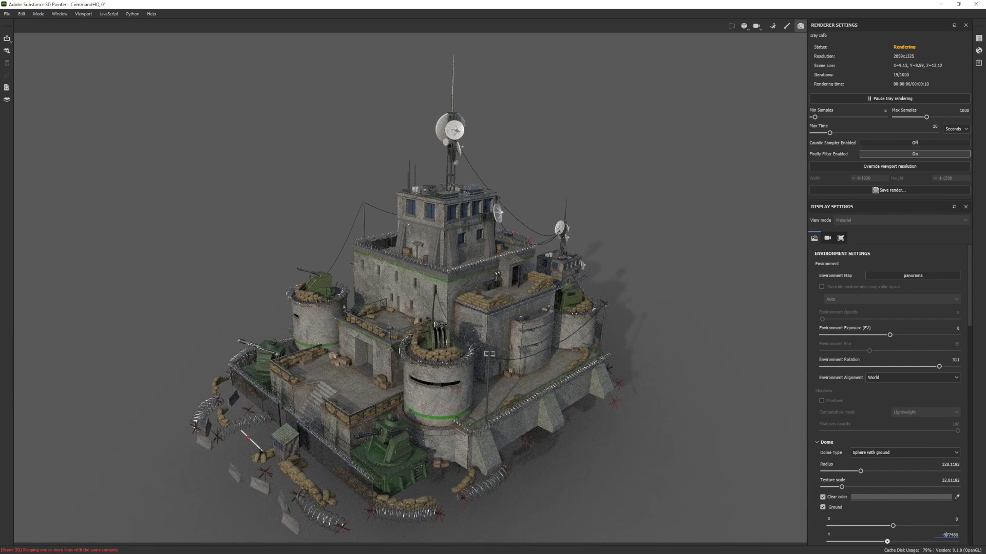
Set the dome ground's Y position to -4.77488 and inspect the model's base from a lower angle
key("BackSpace")
type("4")
key("Return")
left_click_drag(245, 355, 194, 247, "alt")
middle_click_drag(231, 287, 252, 245, "alt")
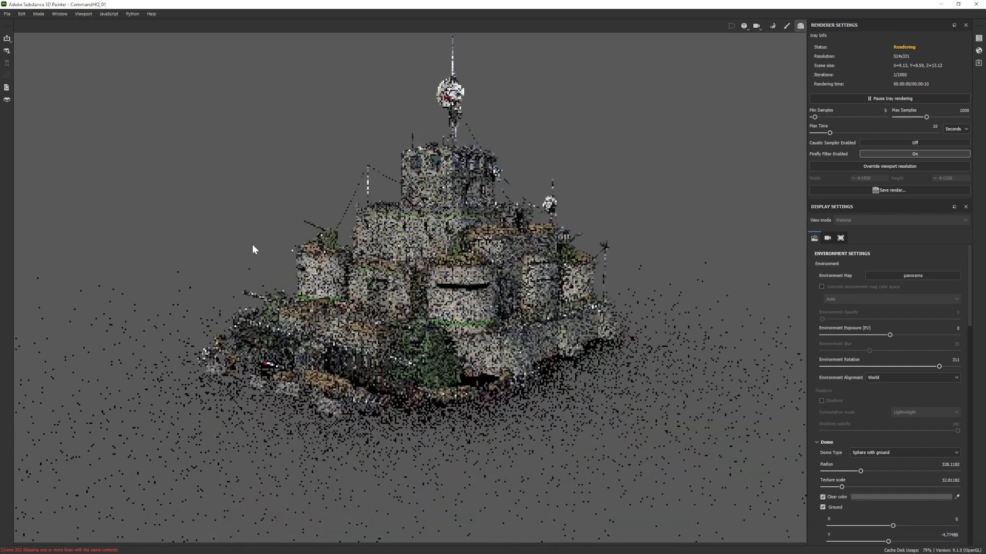
scroll(934, 514, "down", 1)
Try dome ground Y positions of -5, -3, -4.5 and -4
left_click(949, 512)
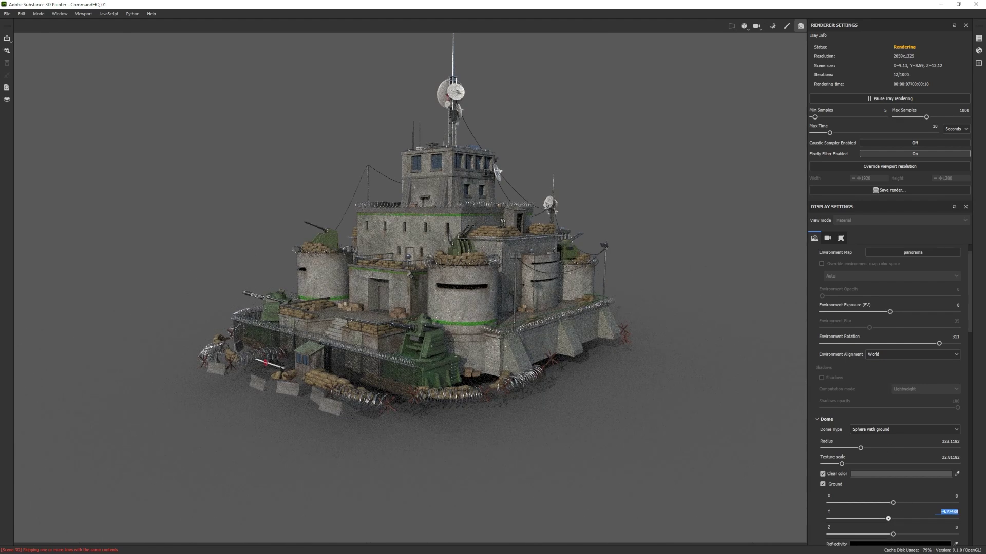
type("-5")
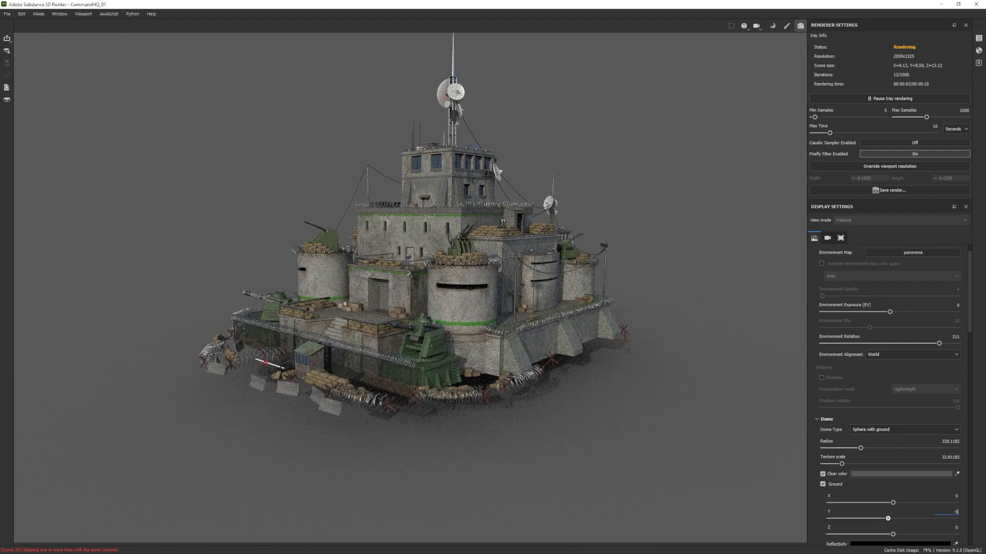
key("Return")
type("-3")
key("Return")
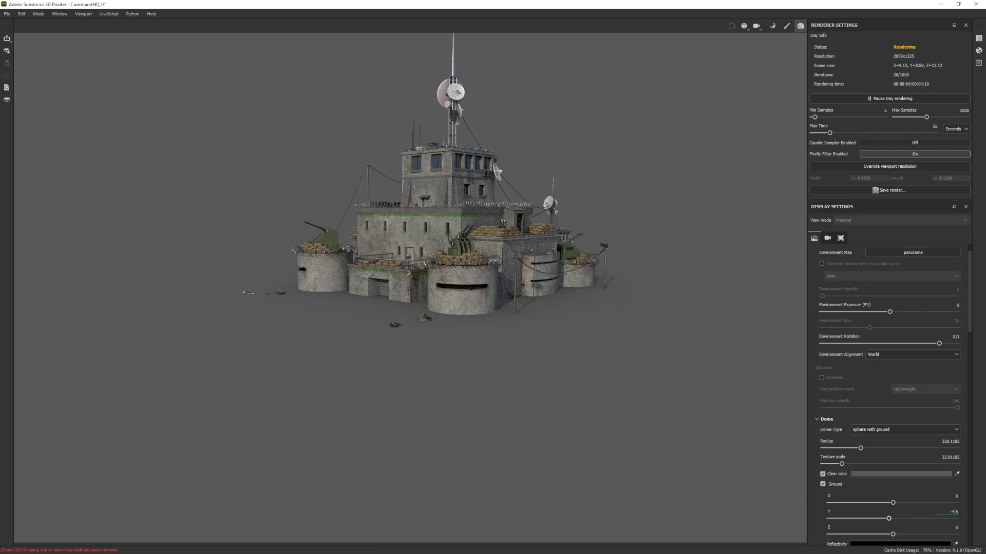
key("Return")
key("Return")
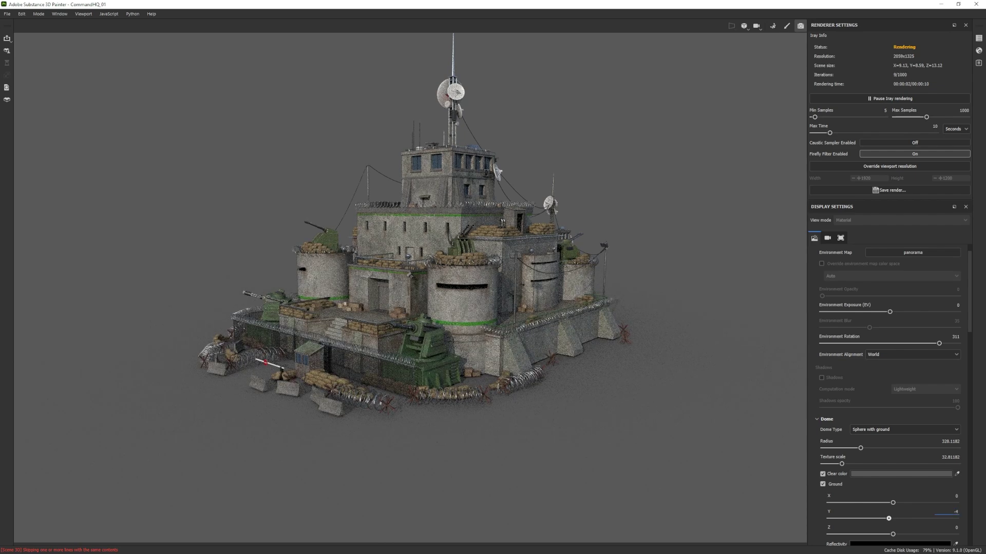
Refine the dome ground's Y position to -4.28
type("-4.2")
key("Return")
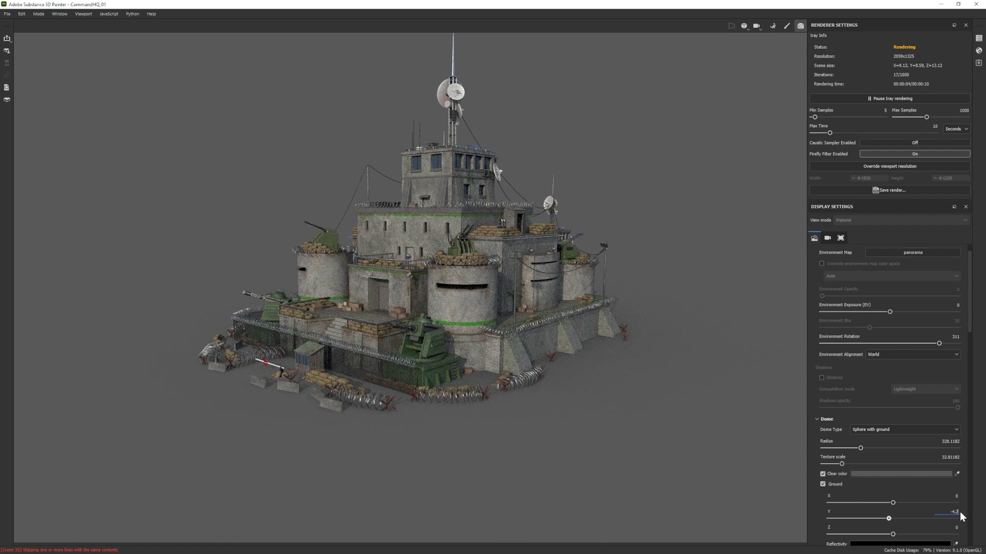
type("-4.25")
key("Return")
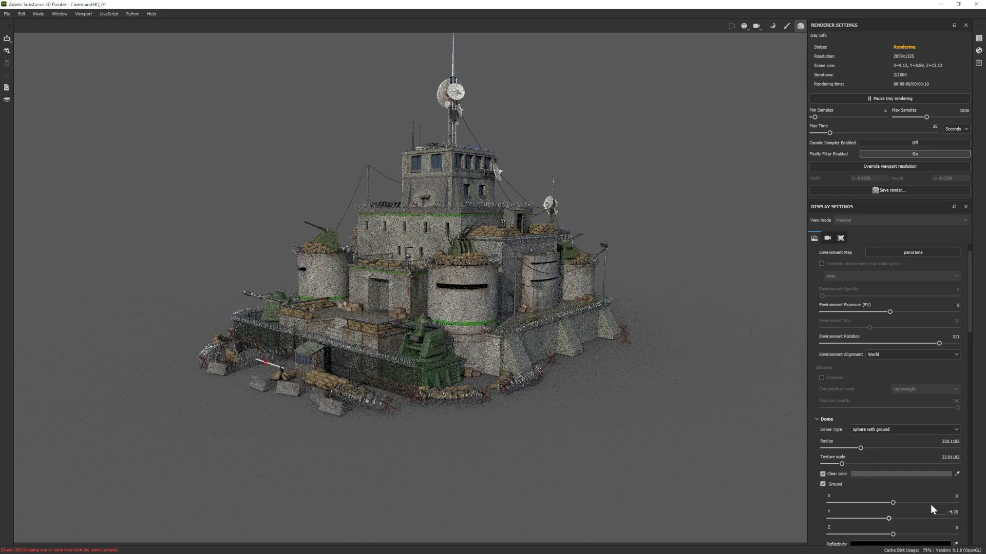
Set the camera's focal length to 35 mm and frame the rendered fortress from the front and the helipad side
left_click_drag(635, 214, 633, 302, "alt")
scroll(932, 474, "down", 2)
scroll(932, 475, "down", 7)
double_click(954, 459)
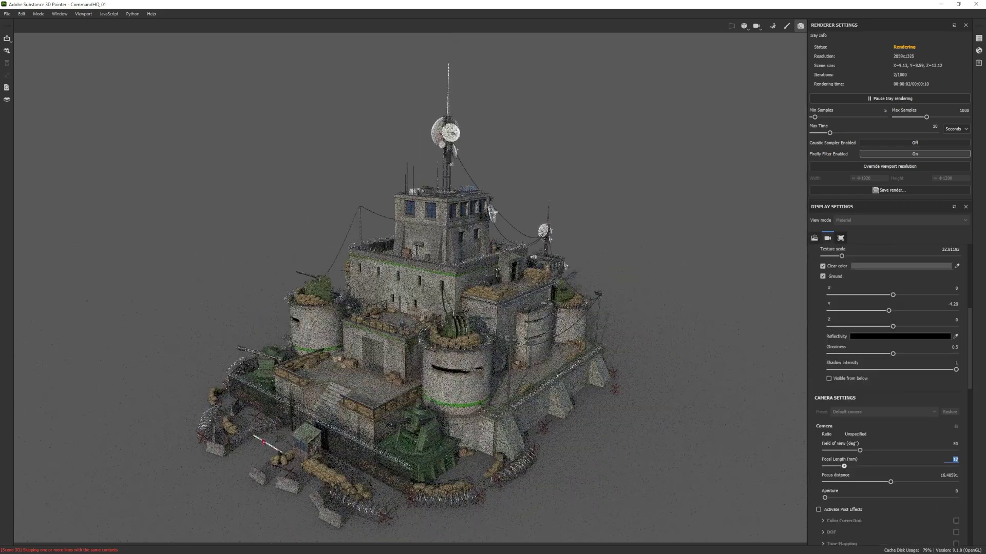
scroll(744, 392, "down", 3)
middle_click_drag(707, 406, 578, 392, "alt")
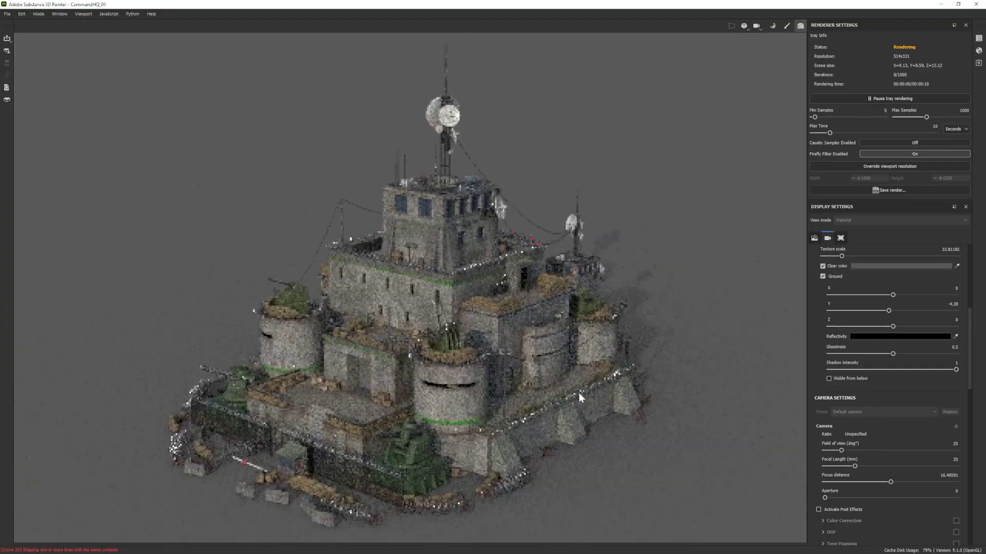
left_click_drag(700, 410, 590, 369, "alt")
middle_click_drag(798, 383, 735, 363, "alt")
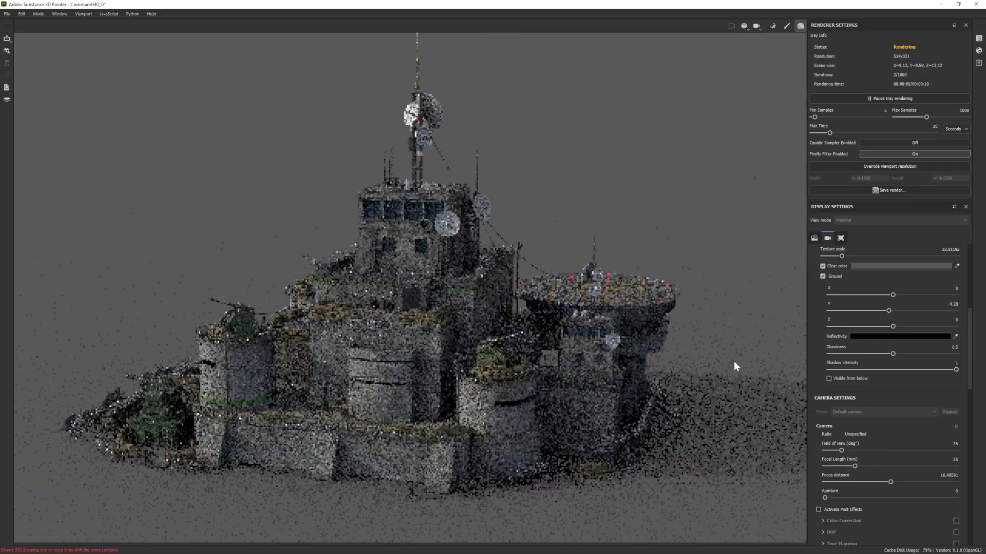
left_click_drag(734, 361, 651, 361, "alt")
middle_click_drag(651, 361, 667, 377, "alt")
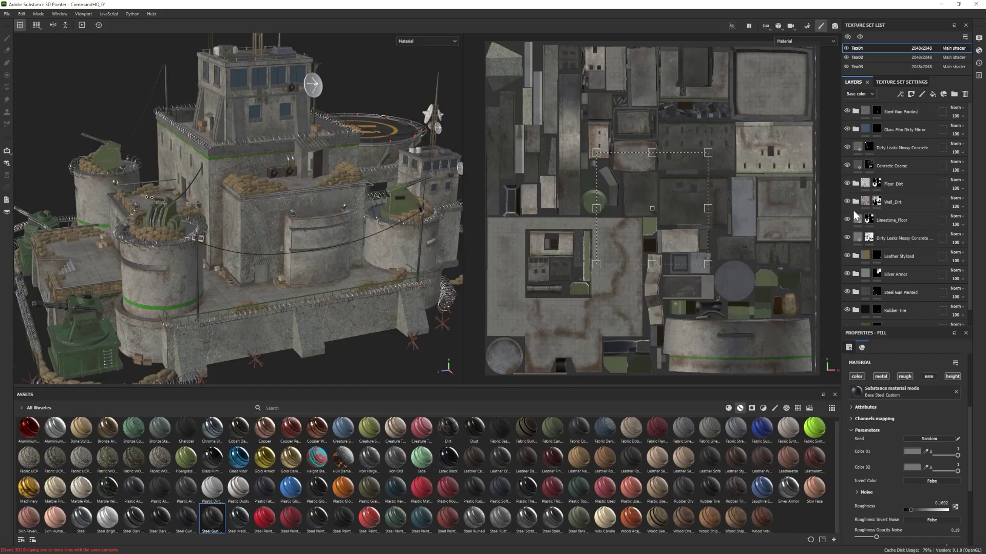
Add a fill layer above Fill layer 17 in Tex01's Wall_Dirt folder with black base color and roughness of about 0.93
left_click(903, 222)
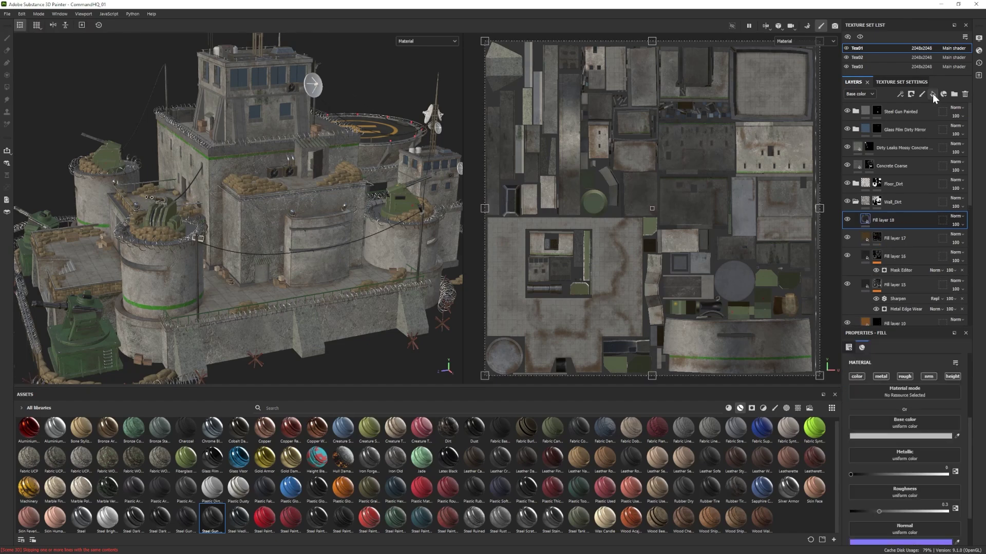
left_click(932, 94)
left_click(896, 436)
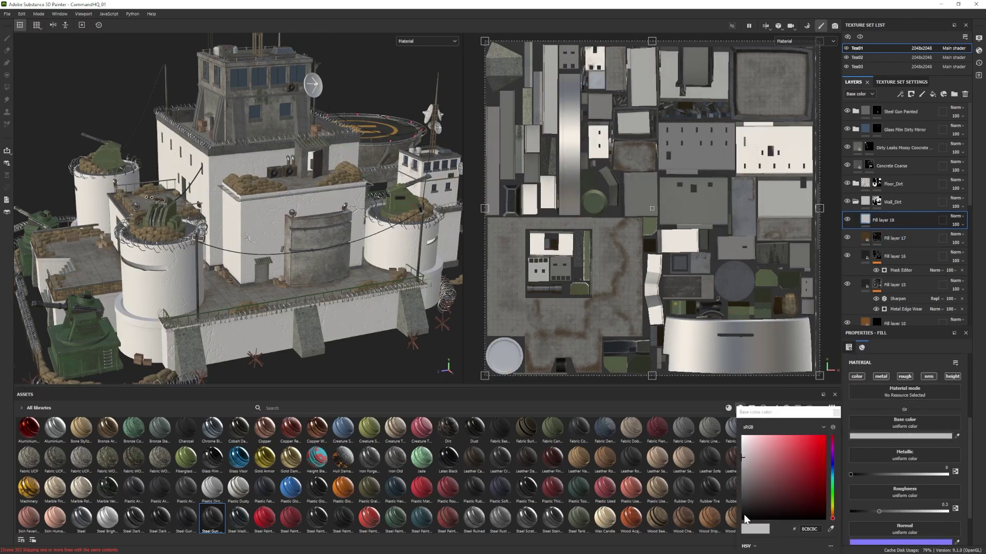
left_click(836, 413)
left_click(943, 512)
Add a black mask to Fill layer 18 and set the brush alpha to Font Black Ops One with the text "S4" for the wall
right_click(916, 220)
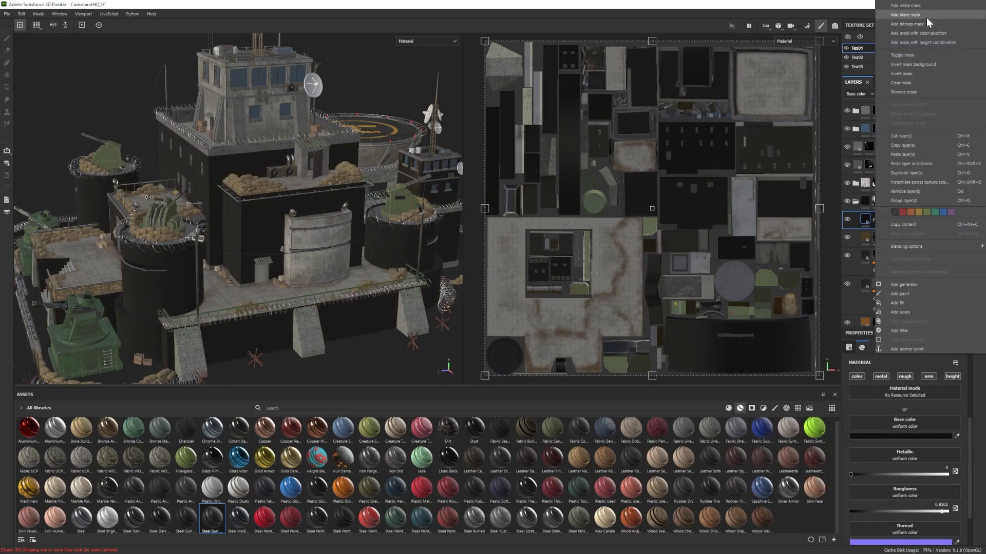
left_click(926, 19)
left_click(786, 408)
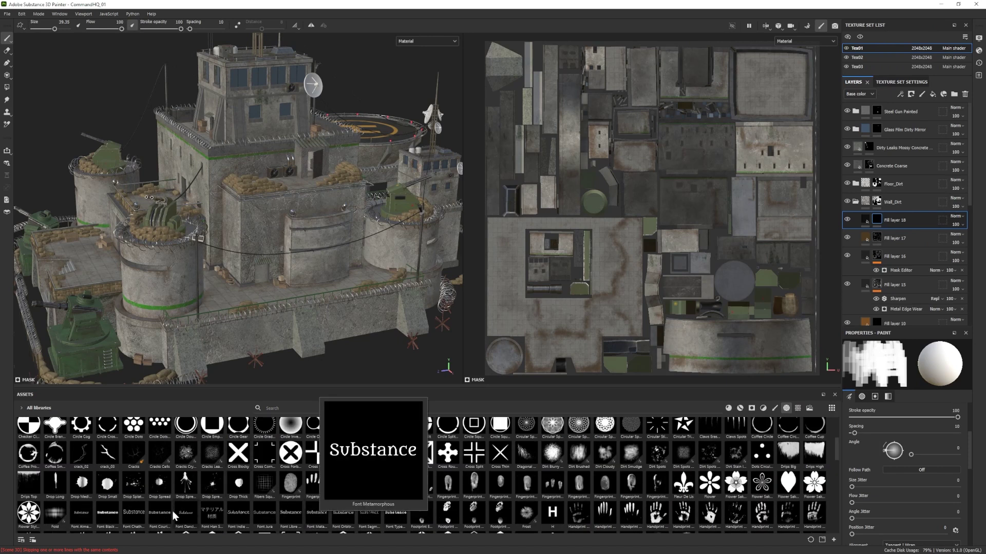
left_click(100, 515)
scroll(906, 489, "down", 1)
left_click_drag(905, 504, 866, 503)
type("S4")
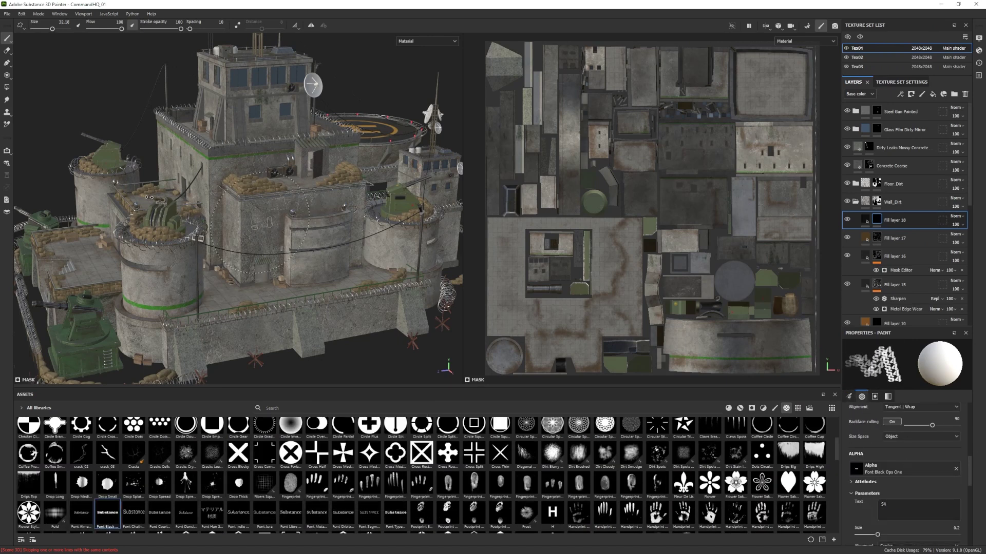
left_click_drag(264, 213, 222, 278, "alt")
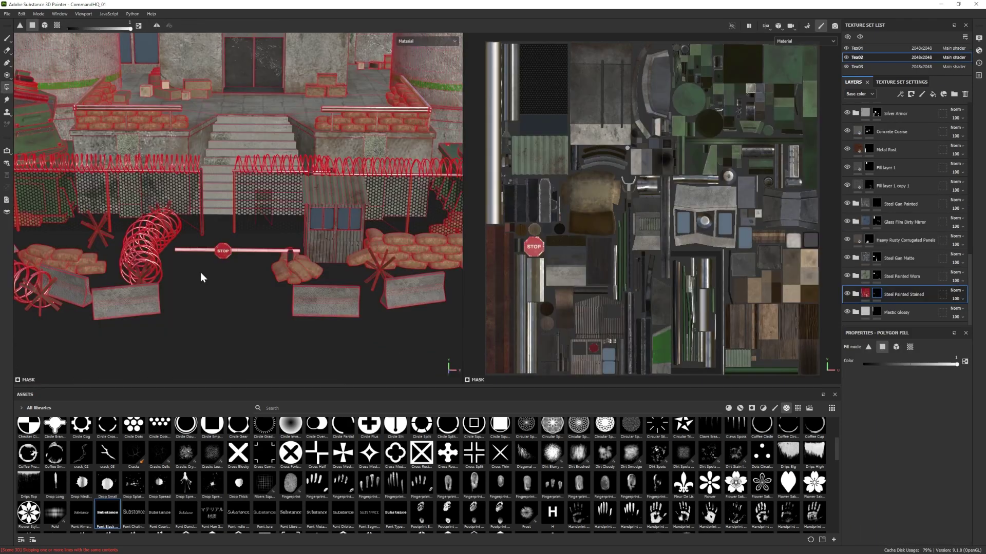
Fill red bands along the white STOP gate barrier in the mask of Tex02's Steel Painted Stained folder
scroll(201, 277, "up", 2)
middle_click_drag(201, 278, 266, 245, "alt")
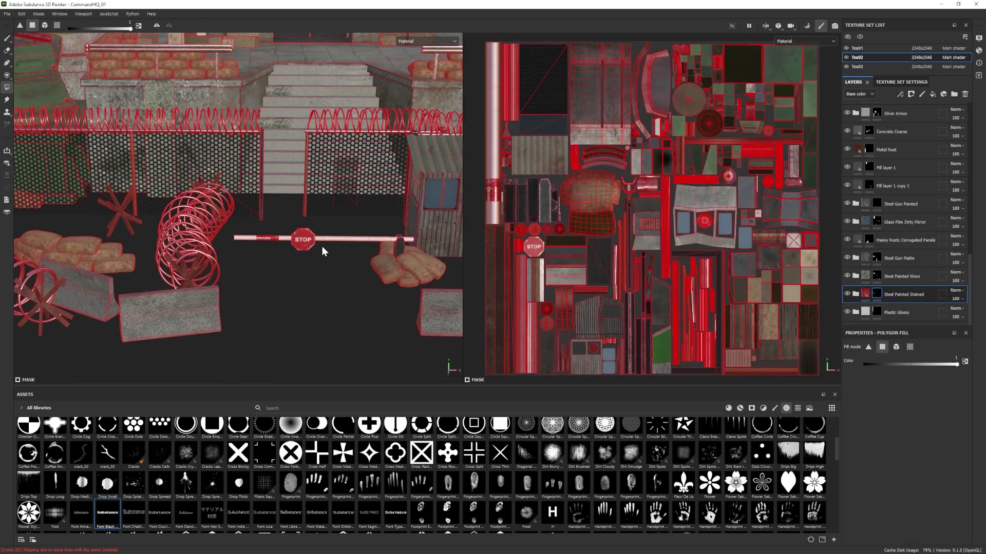
left_click_drag(412, 242, 406, 238, "alt")
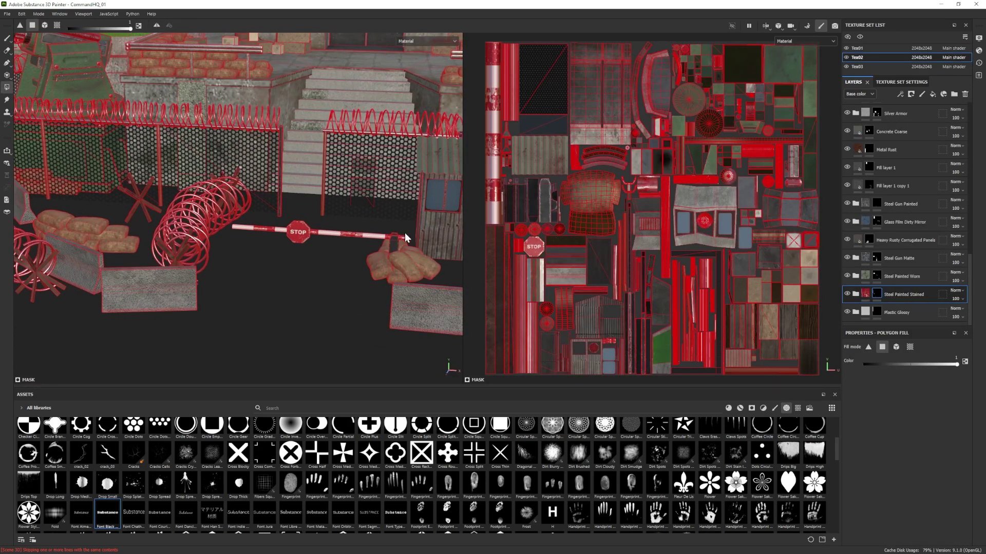
Paint worn stains into the mask of Fill layer 17 in Tex03's Wall_Dirt folder with the Dirt 2 brush
left_click(7, 39)
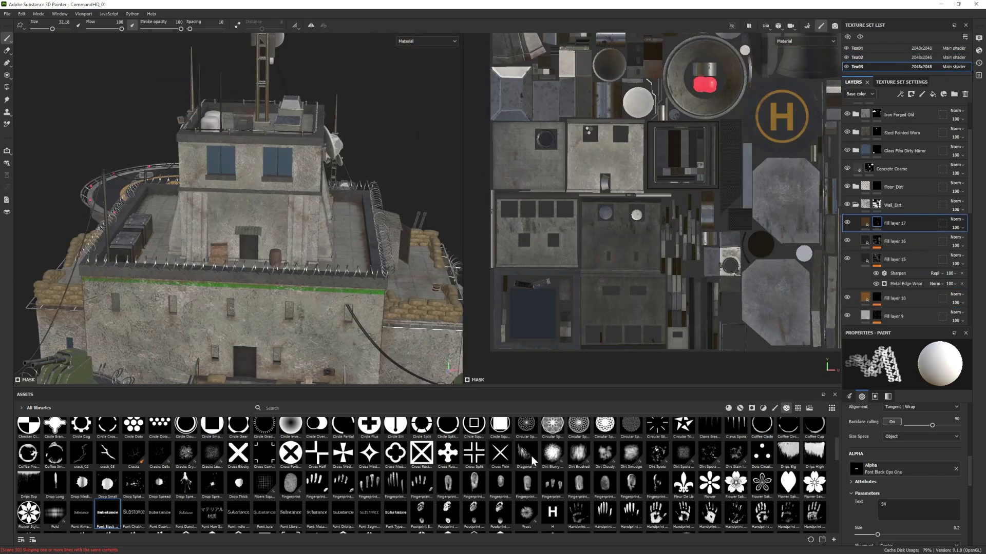
left_click(317, 461)
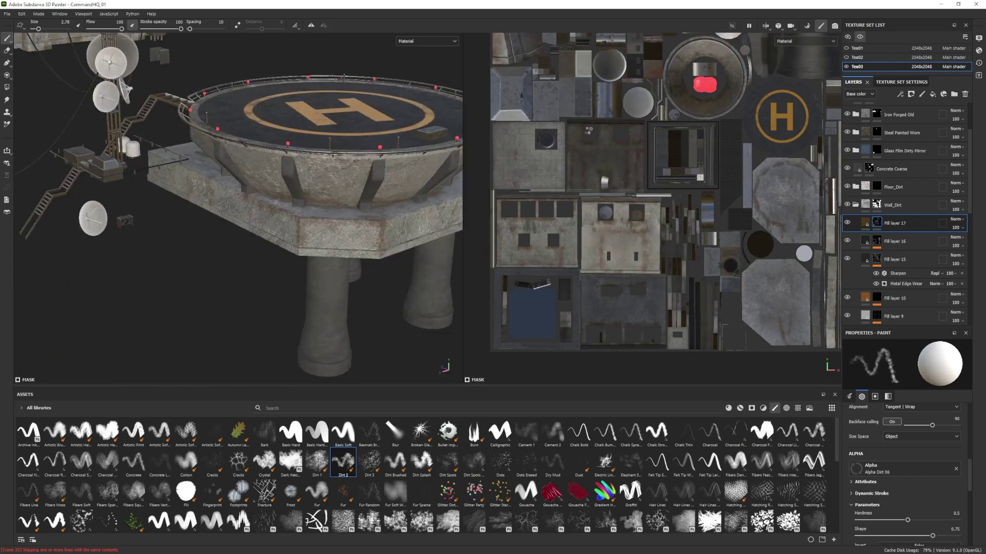
middle_click_drag(365, 212, 327, 229, "alt")
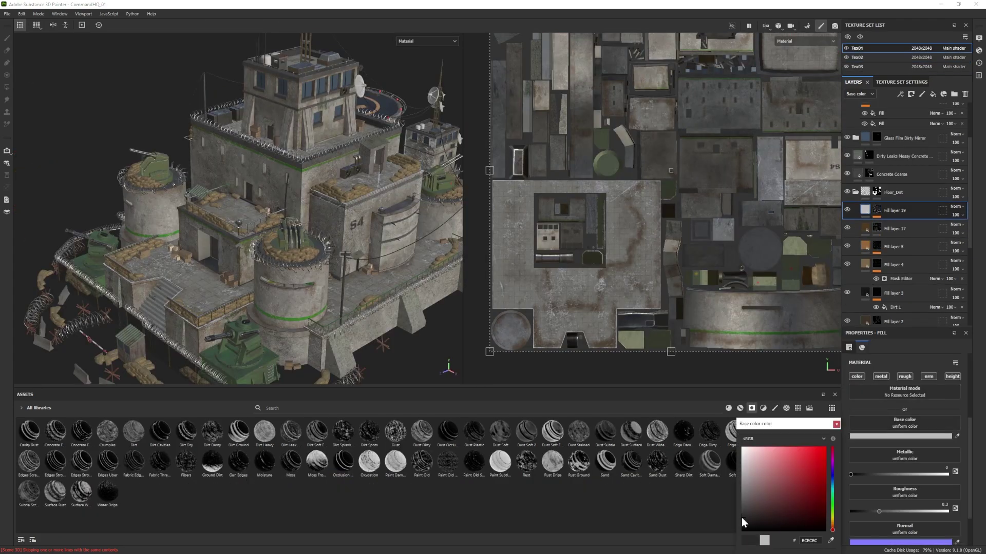
Apply the Ground Dirt smart mask to a fill layer in Tex01's Floor_Dirt folder and adjust the fill's base color
left_click(859, 210)
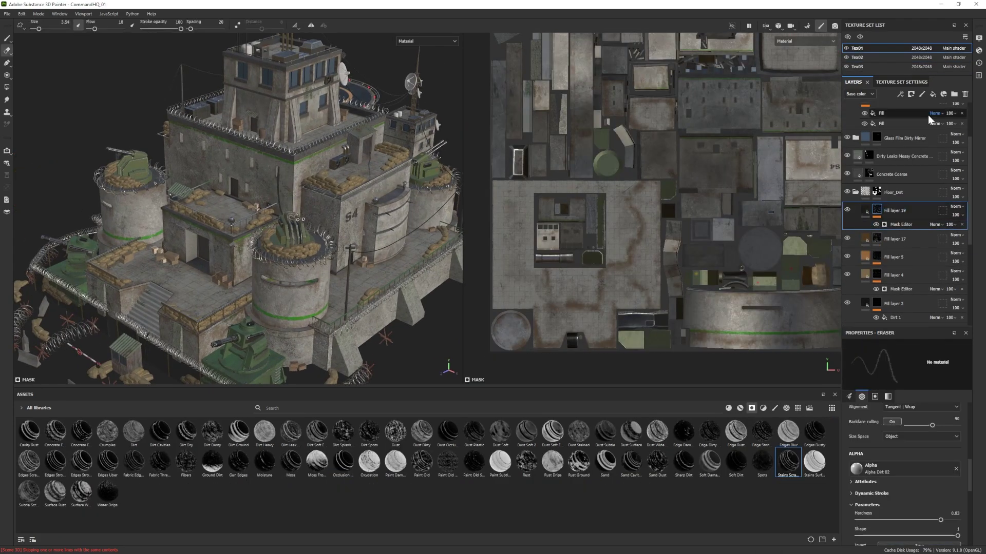
left_click_drag(264, 461, 879, 211)
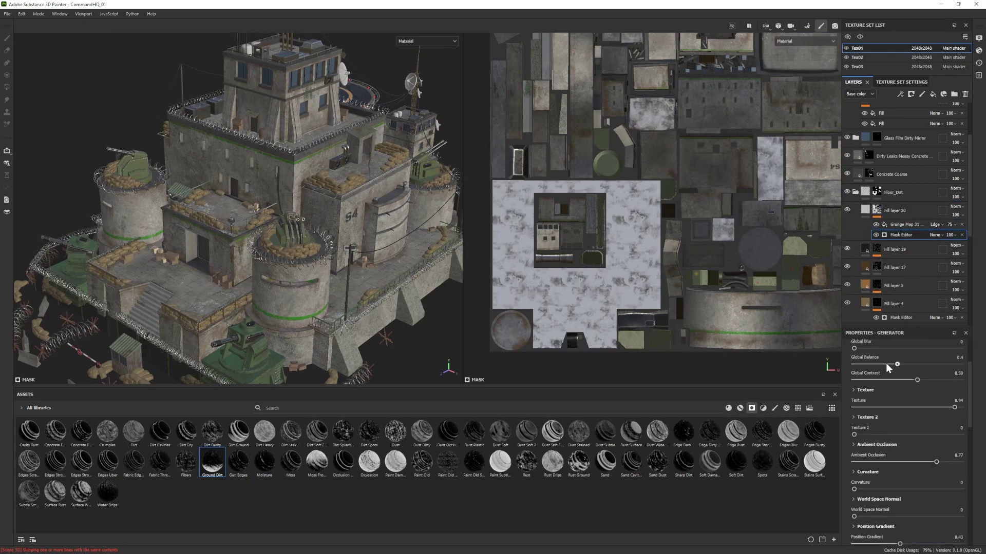
left_click(901, 436)
left_click_drag(832, 534, 833, 527)
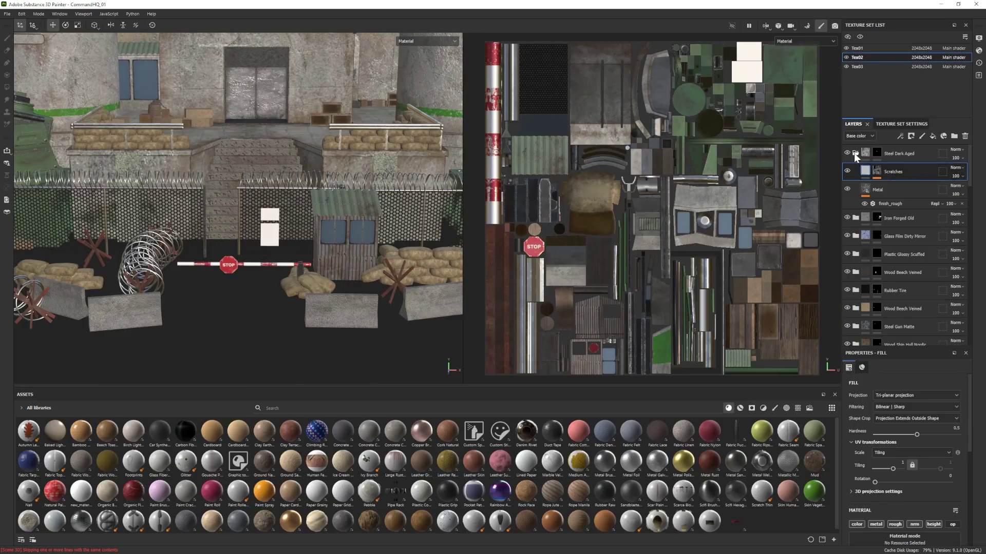
Add the Plastic Used Soft smart material on top of Tex02's layers and mask it to the two sign panels on the fence
left_click(855, 153)
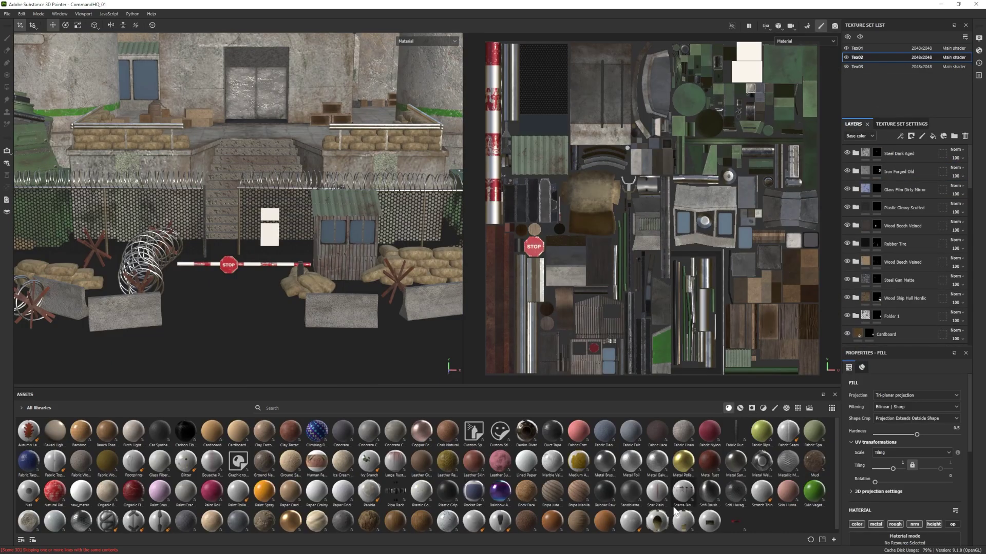
left_click(740, 408)
left_click_drag(657, 492, 665, 495)
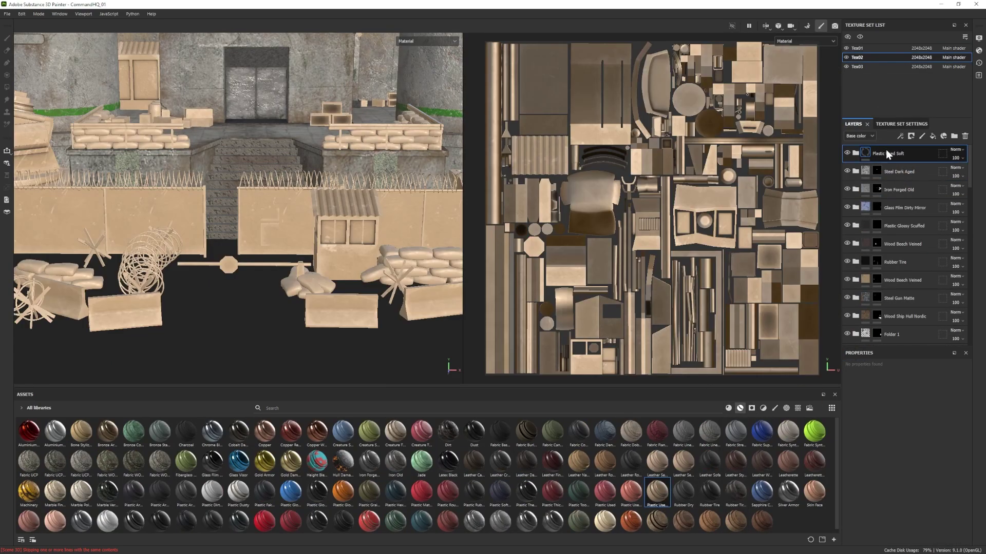
right_click(886, 152)
left_click(904, 171)
left_click(7, 87)
left_click(45, 25)
left_click_drag(227, 256, 288, 205)
Change the Base layer's color in the Plastic Used Soft folder to off-white for the sign panels
left_click(855, 153)
left_click(880, 290)
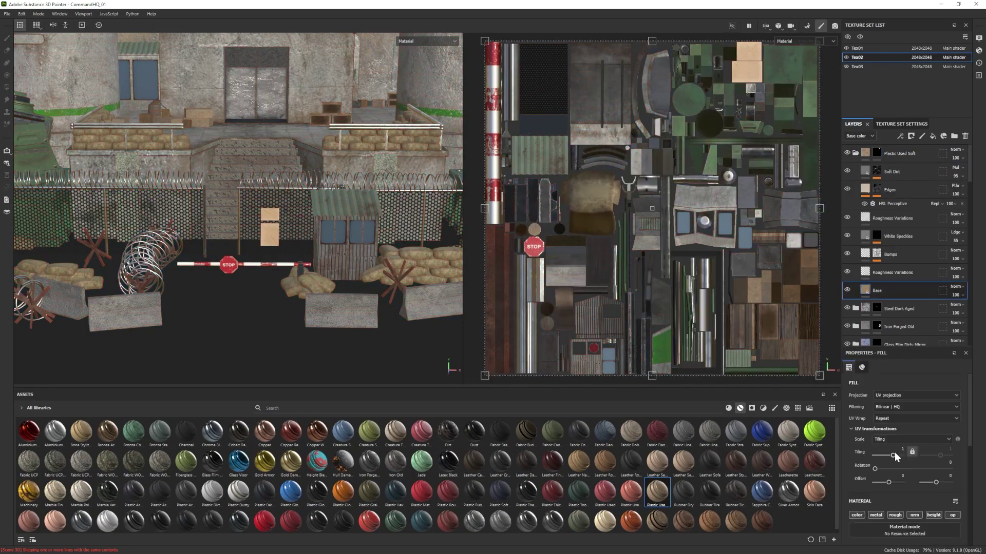
scroll(894, 452, "down", 3)
left_click(898, 482)
mouse_move(799, 443)
left_mouse_down()
mouse_move(794, 429)
mouse_move(788, 448)
left_mouse_up()
left_click_drag(293, 230, 282, 229, "alt")
left_click(870, 479)
left_click_drag(798, 454, 792, 456)
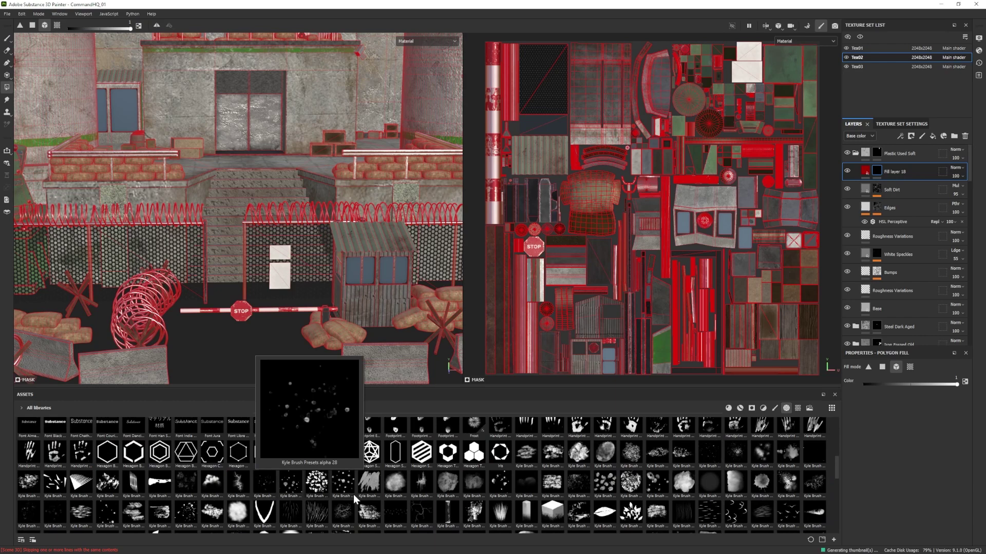
Stamp WARNING on the upper sign through the mask of Fill layer 18 and set the layer's base color to dark red 870101
scroll(354, 498, "down", 10)
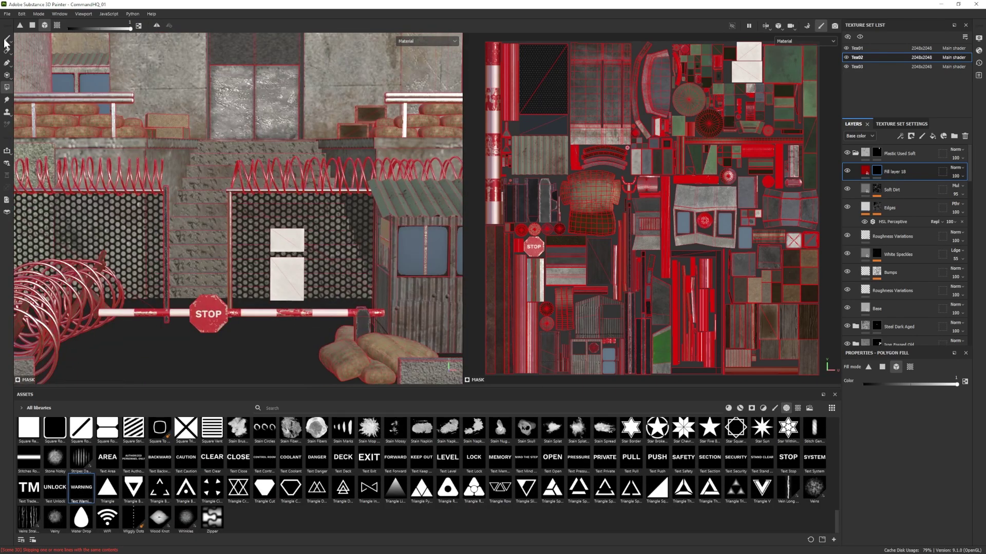
left_click(7, 38)
right_click_drag(287, 238, 263, 237, "ctrl")
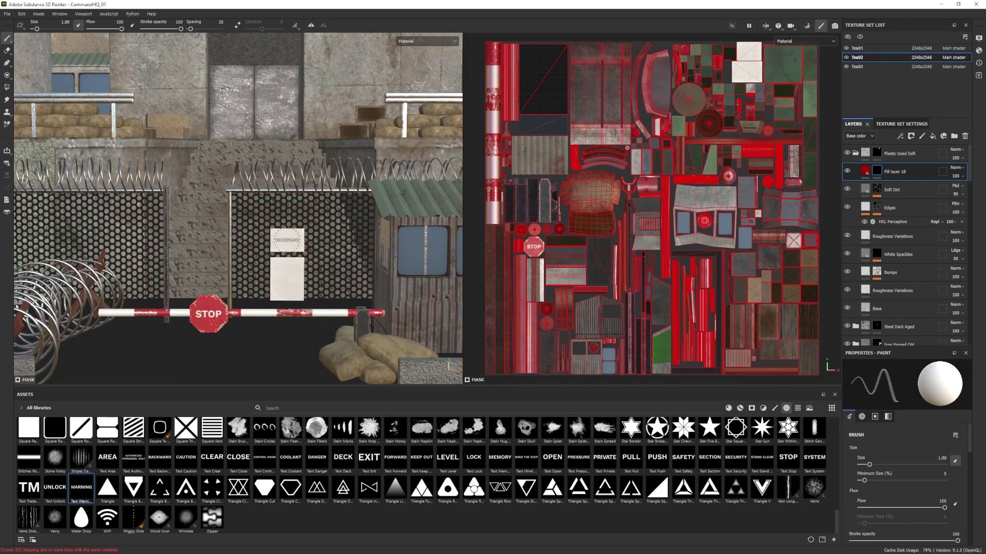
left_click(286, 240)
key("ctrl+z")
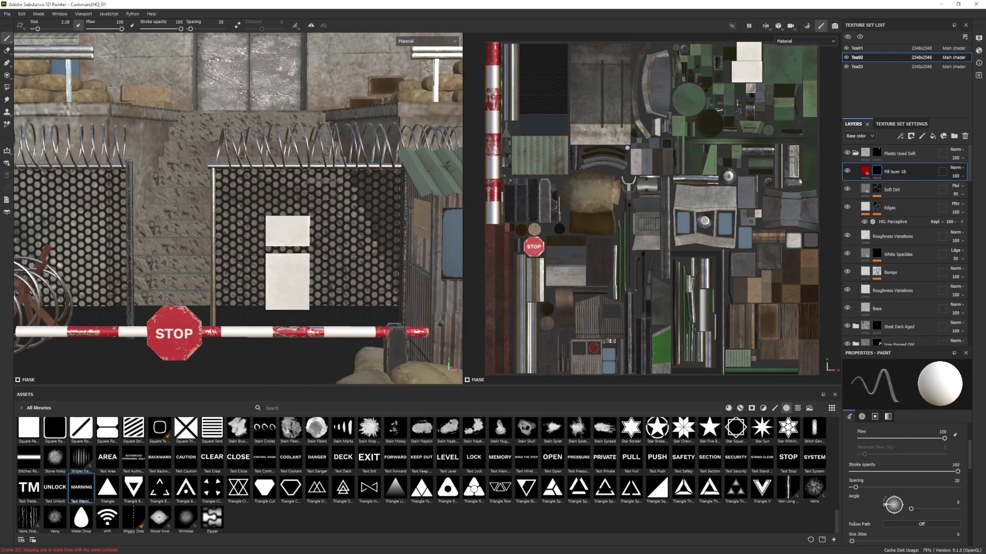
left_click(288, 232)
left_click(866, 172)
left_click(906, 482)
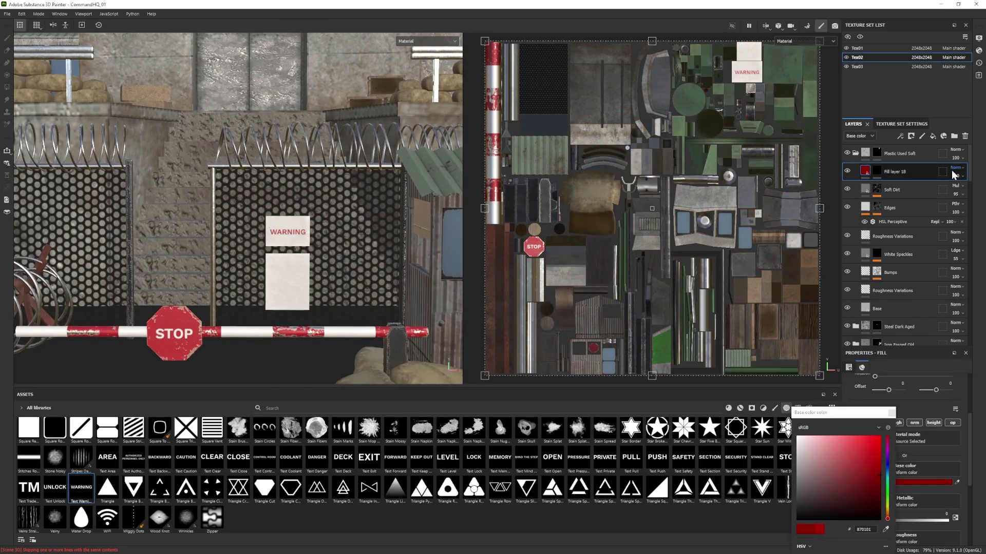
Stamp the AUTHORIZED PERSONNEL ONLY text below WARNING and add a fill layer with black base color to the Plastic Used Soft folder
left_click(877, 171)
left_click(133, 461)
left_click(288, 240)
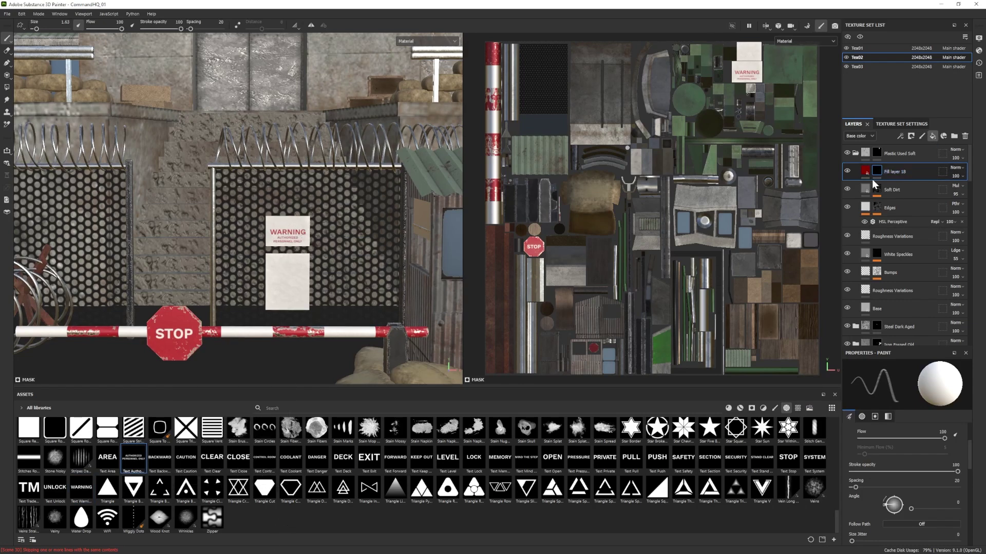
left_click(933, 136)
left_click(924, 483)
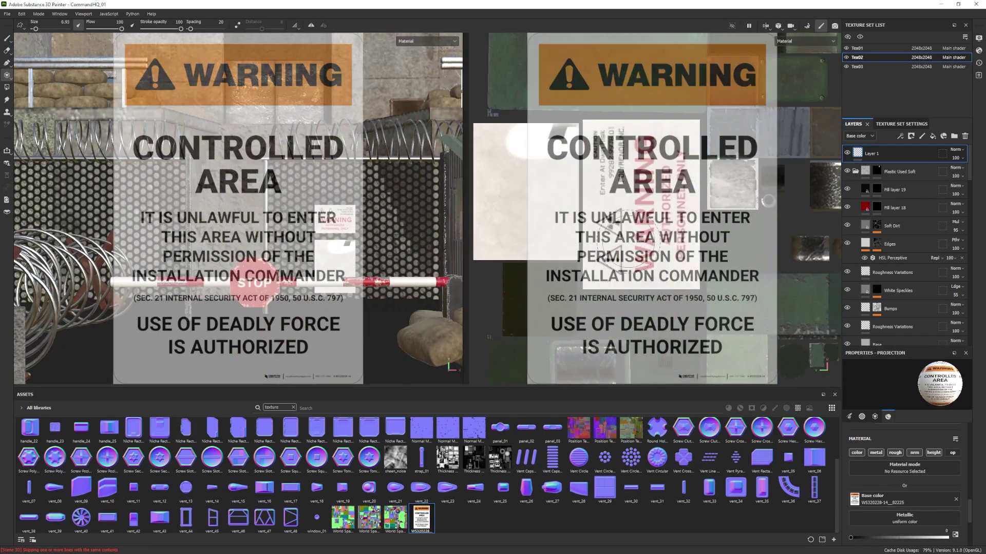
Project the WARNING CONTROLLED AREA texture onto the lower sign panel in Layer 1
scroll(545, 200, "up", 5)
middle_click_drag(544, 200, 649, 207, "alt")
scroll(652, 216, "down", 2)
scroll(904, 506, "down", 2)
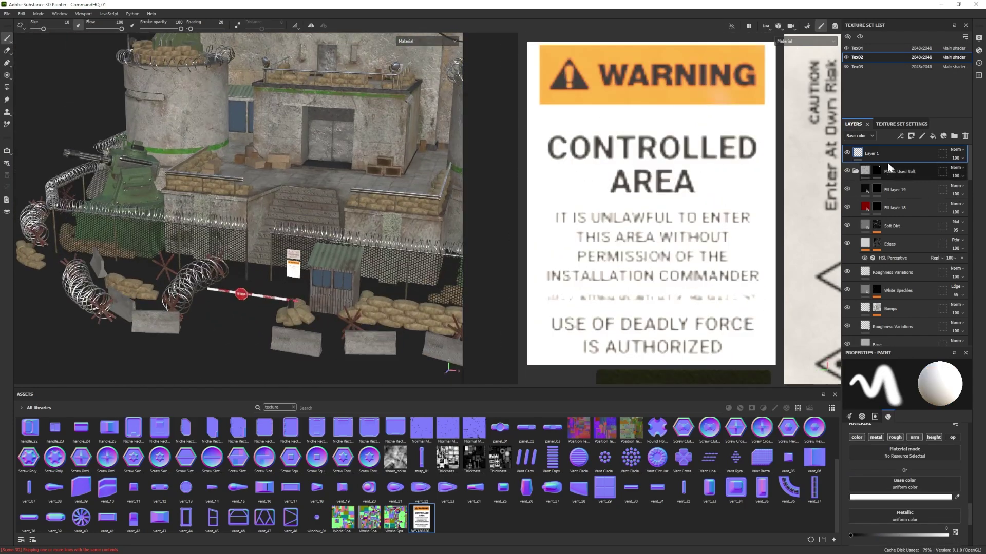
Add a Levels adjustment to the base color of Layer 1 to tone down the projected sign
right_click(887, 162)
left_click(920, 464)
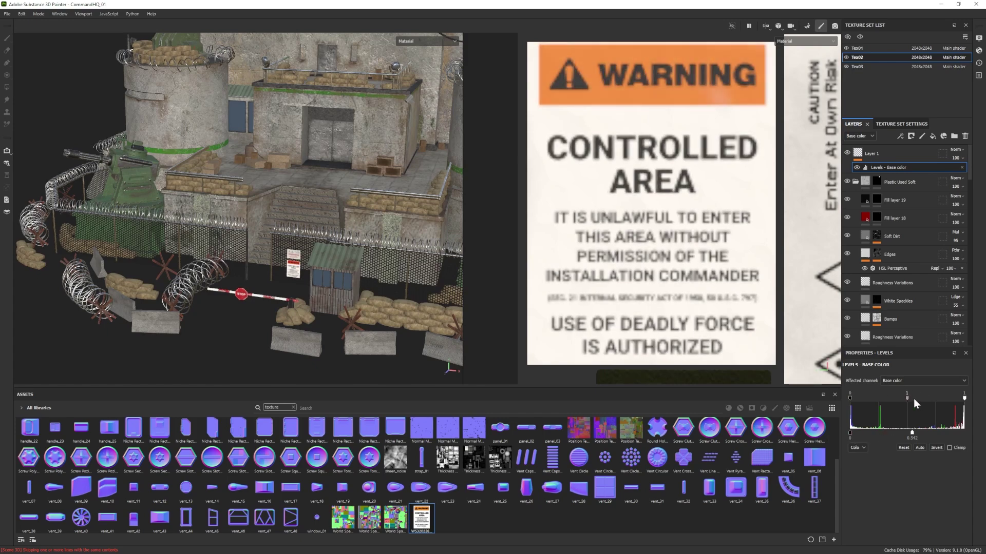
left_click(881, 153)
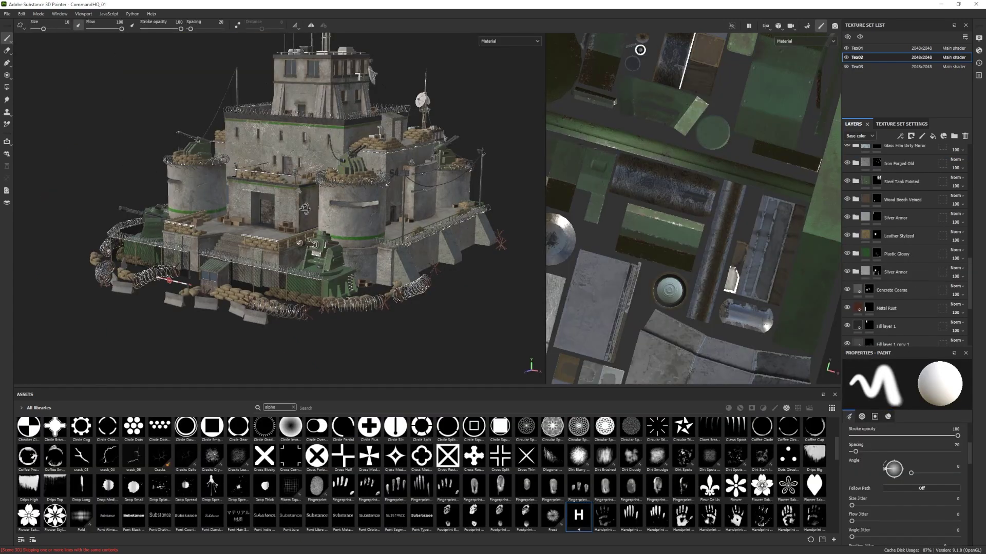
Switch to the Iray render and set the dome's clear color to gray 6D6D6D
left_click_drag(241, 272, 295, 273, "alt")
key("F10")
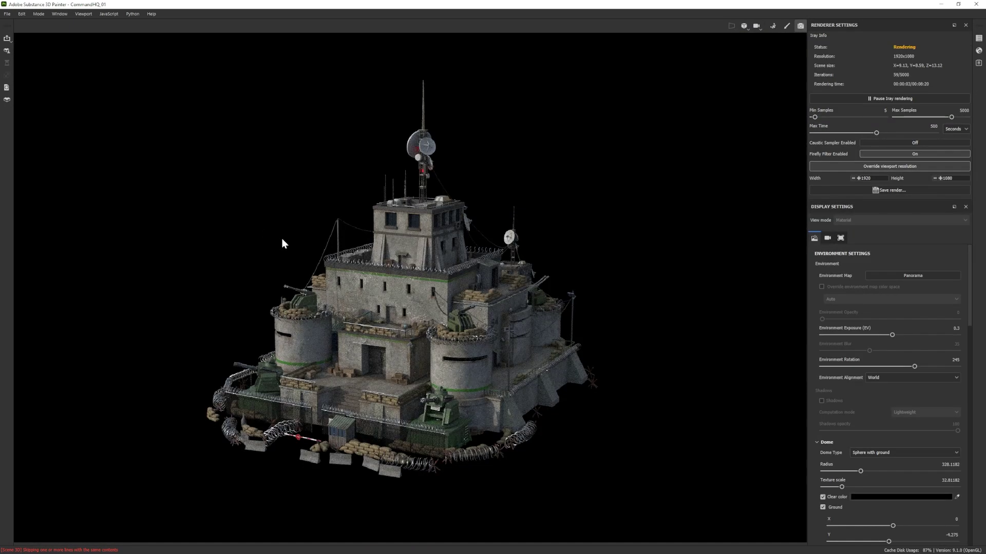
left_click(867, 497)
left_click(747, 463)
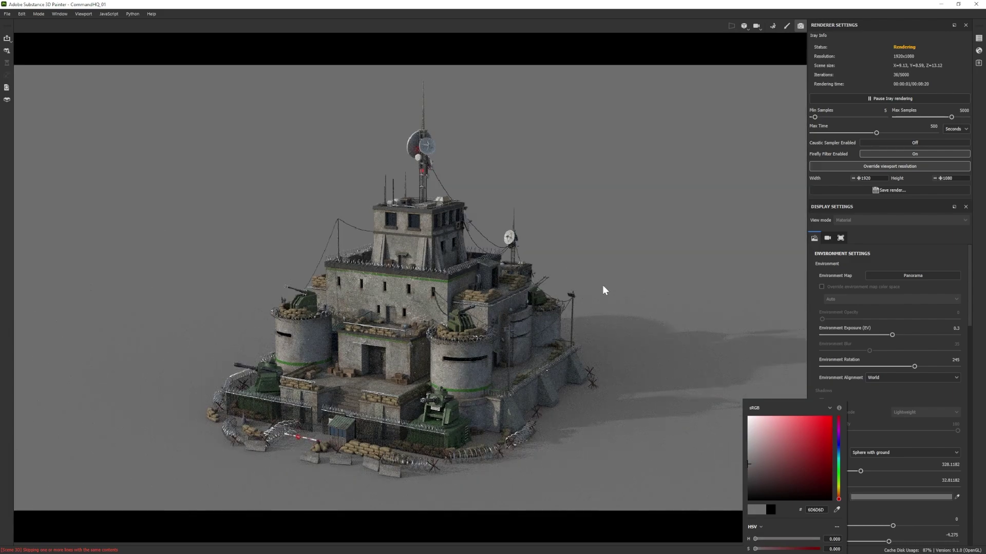
Examine the rendered fortress from the front and the helipad side, trying an environment rotation of 322
left_click_drag(602, 285, 510, 294, "alt")
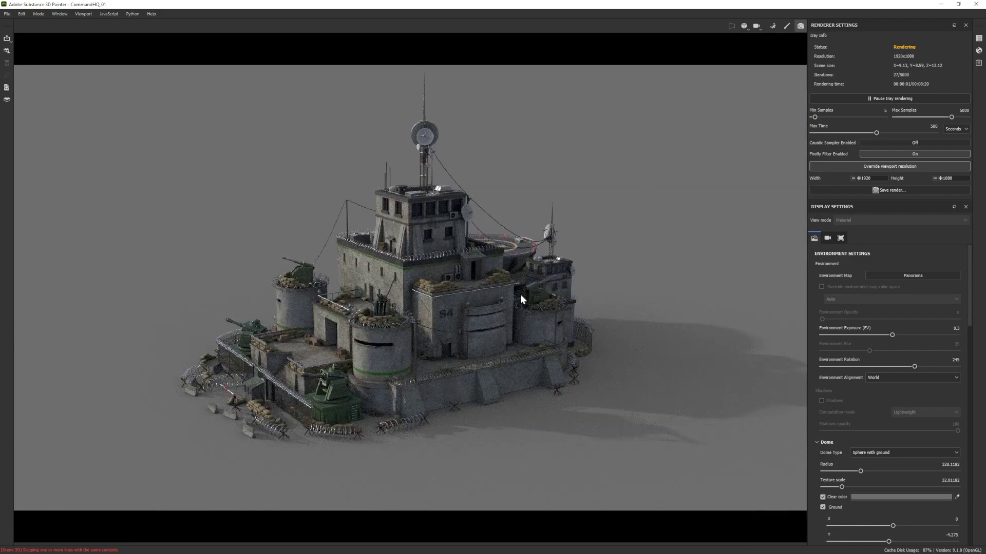
right_click_drag(520, 294, 535, 300, "shift")
left_click_drag(439, 305, 493, 307, "alt")
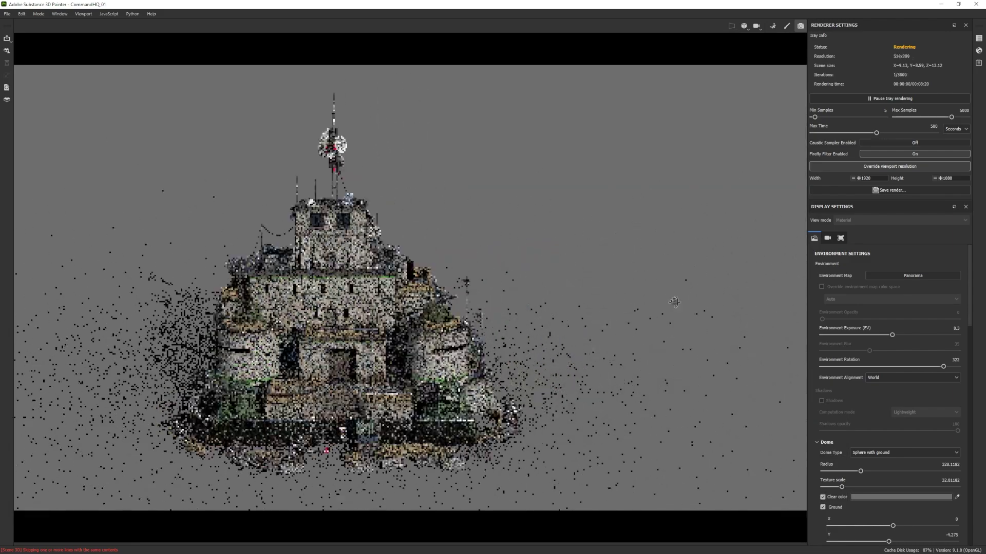
scroll(430, 362, "up", 2)
middle_click_drag(414, 362, 465, 324, "alt")
left_click_drag(190, 288, 256, 292, "alt")
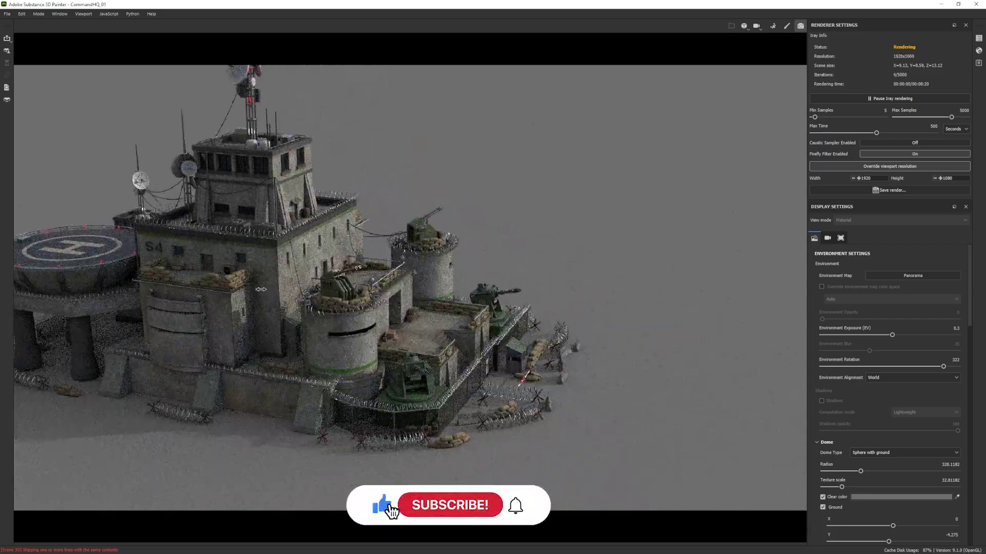
right_click_drag(256, 291, 224, 292, "shift")
middle_click_drag(224, 292, 267, 319, "alt")
scroll(267, 320, "down", 2)
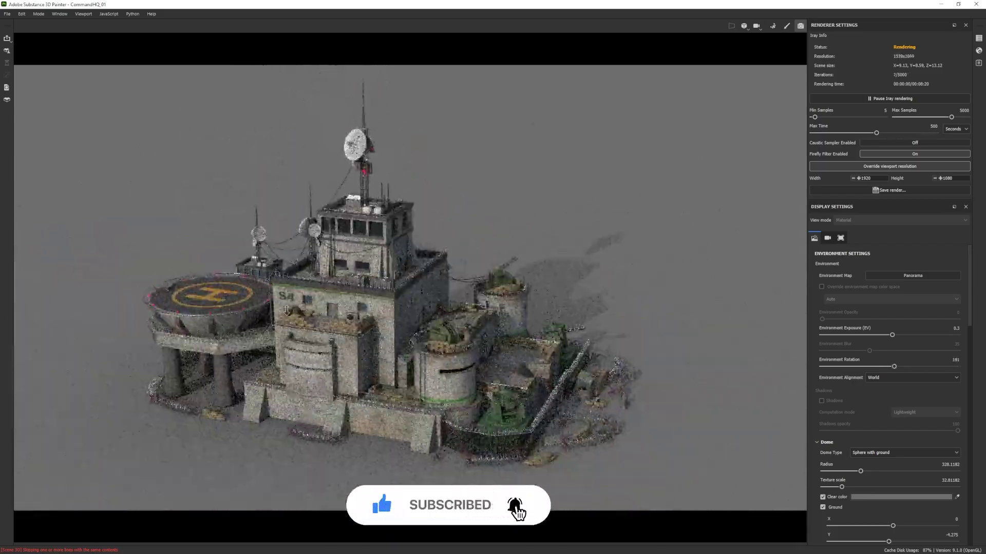
Examine the rendered fortress from around the S4 wall and helipad, trying an environment rotation of 43
left_click_drag(267, 319, 350, 345, "alt")
right_click_drag(349, 345, 324, 345, "shift")
left_click_drag(380, 348, 326, 356, "alt")
scroll(327, 354, "up", 1)
left_click_drag(252, 354, 307, 354, "alt")
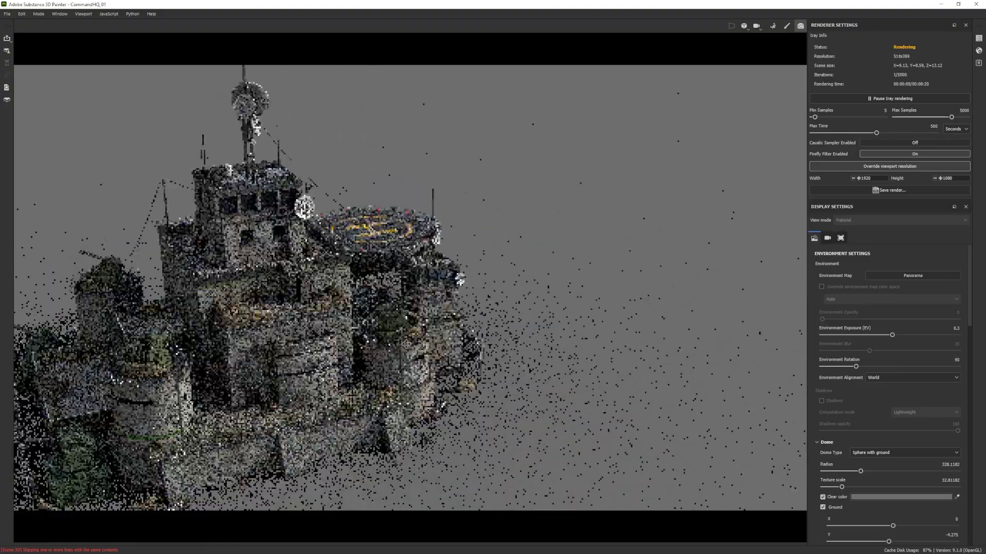
middle_click_drag(306, 354, 462, 354, "alt")
right_click_drag(464, 354, 451, 359, "shift")
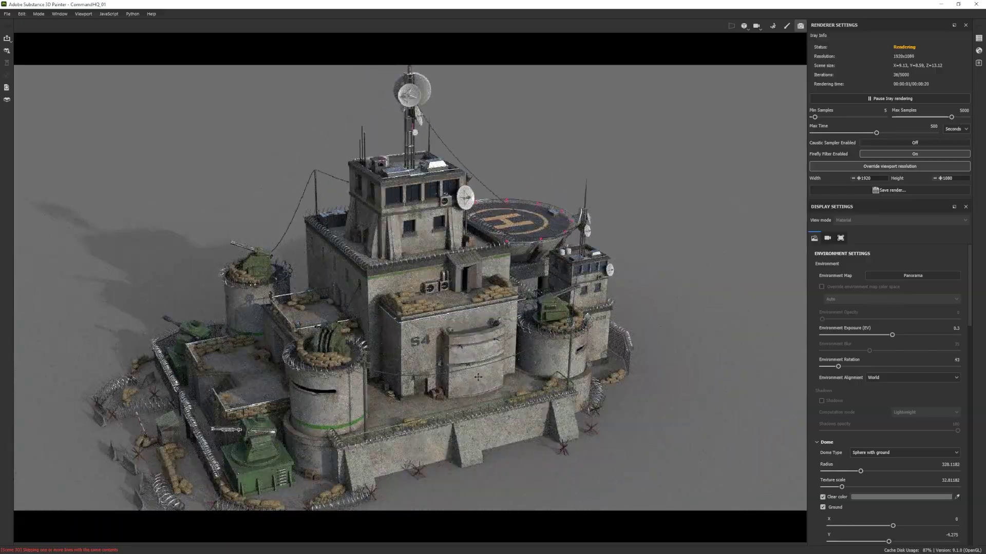
Try an environment rotation of 346 and frame the whole fortress from the front
middle_click_drag(478, 378, 541, 351, "alt")
right_click_drag(541, 351, 457, 344, "shift")
left_click_drag(410, 360, 477, 359, "alt")
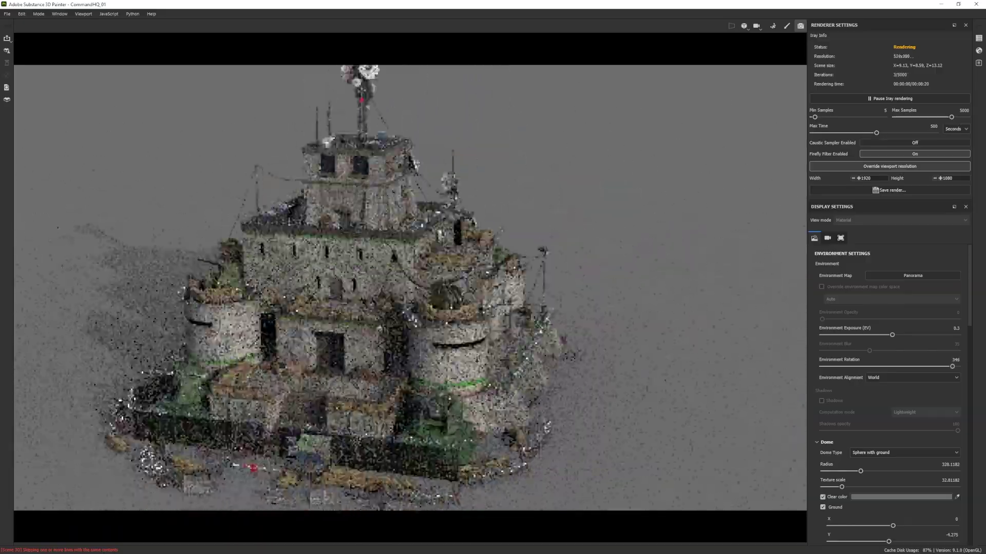
scroll(532, 356, "down", 2)
middle_click_drag(532, 355, 517, 368, "alt")
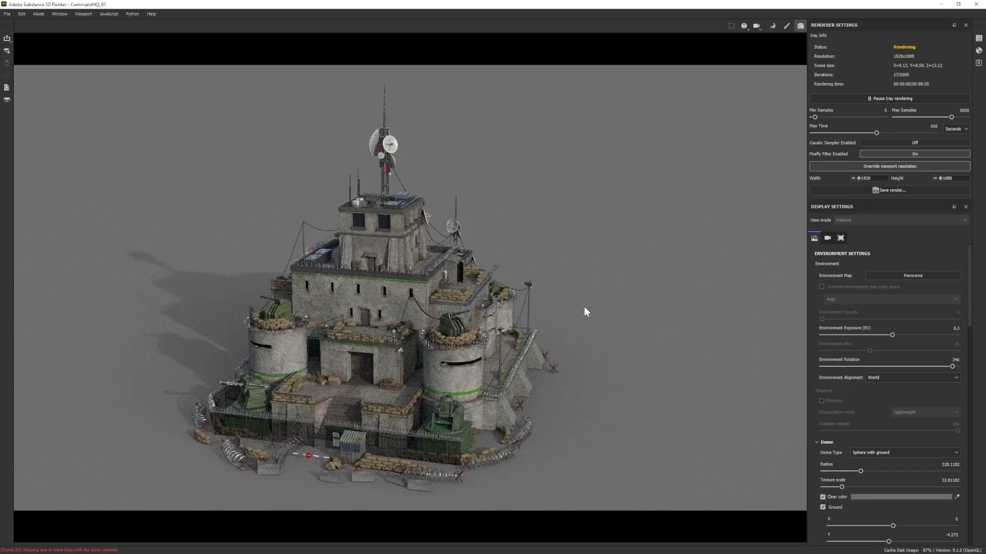
Try the Soft 1Front 2Backs environment map with a rotation of 297, and switch back to Panorama
left_click(901, 275)
left_click(919, 308)
right_click_drag(549, 325, 561, 323, "shift")
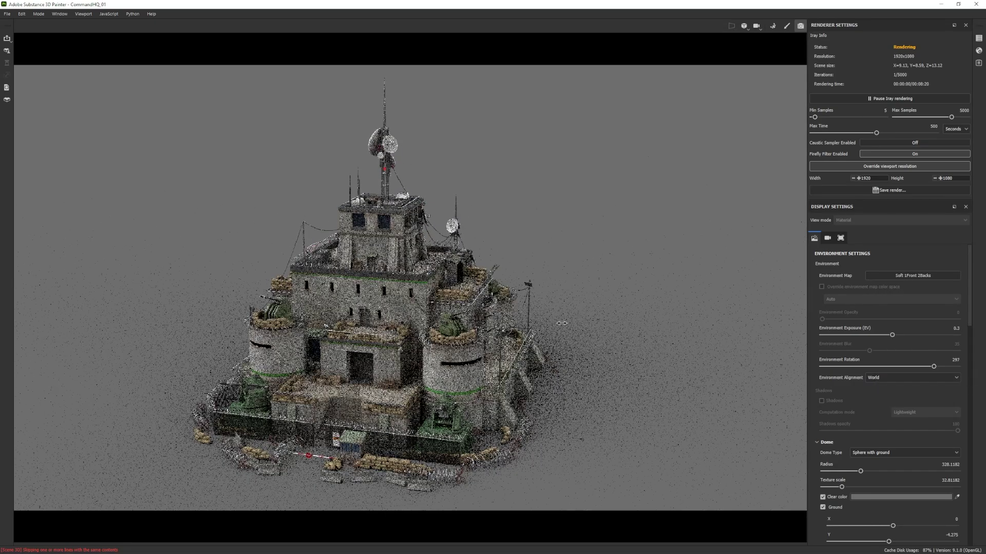
left_click(909, 277)
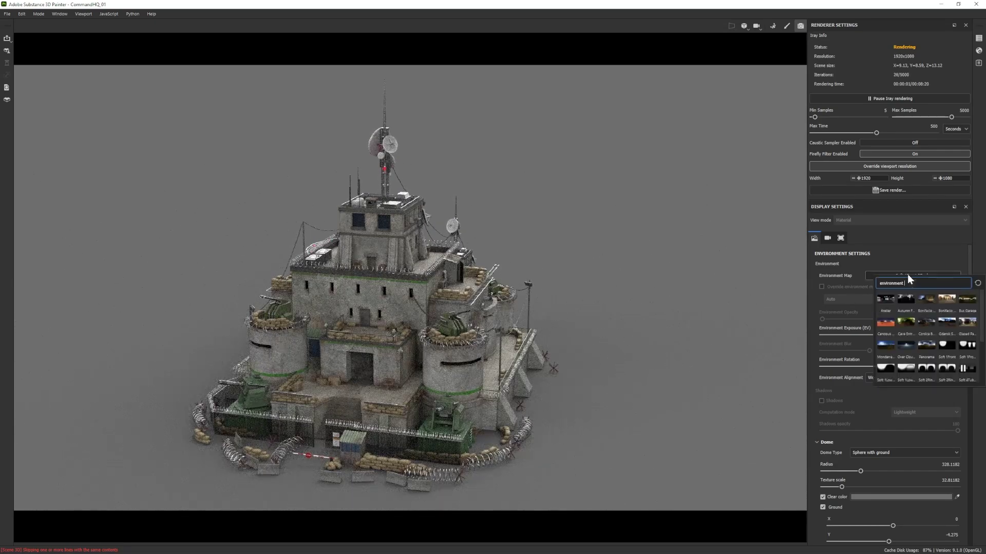
left_click(925, 350)
Set the environment rotation to 338 and reframe the fortress at a slight angle from the front
right_click_drag(592, 312, 578, 319, "shift")
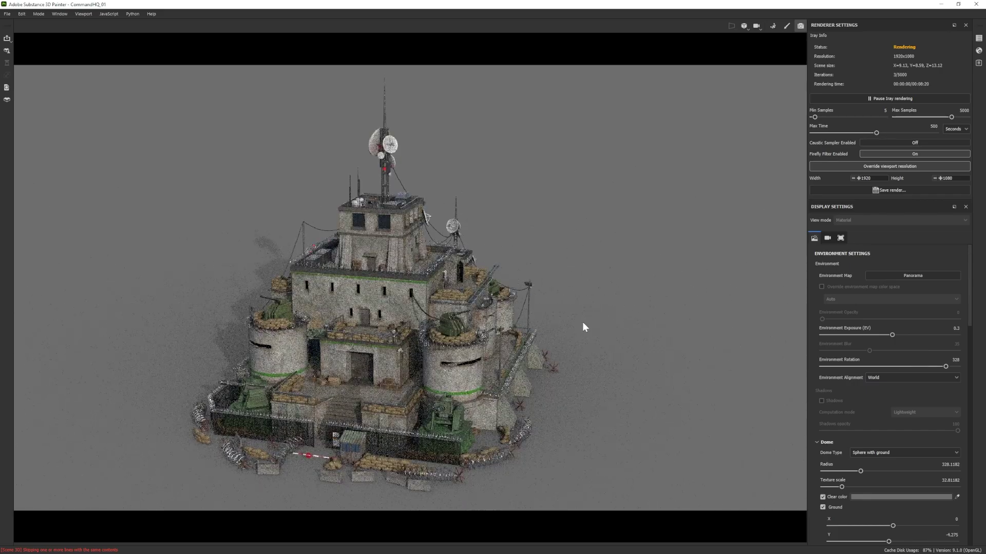
left_click_drag(582, 322, 557, 313, "alt")
middle_click_drag(557, 313, 581, 325, "alt")
right_click_drag(581, 326, 602, 326, "shift")
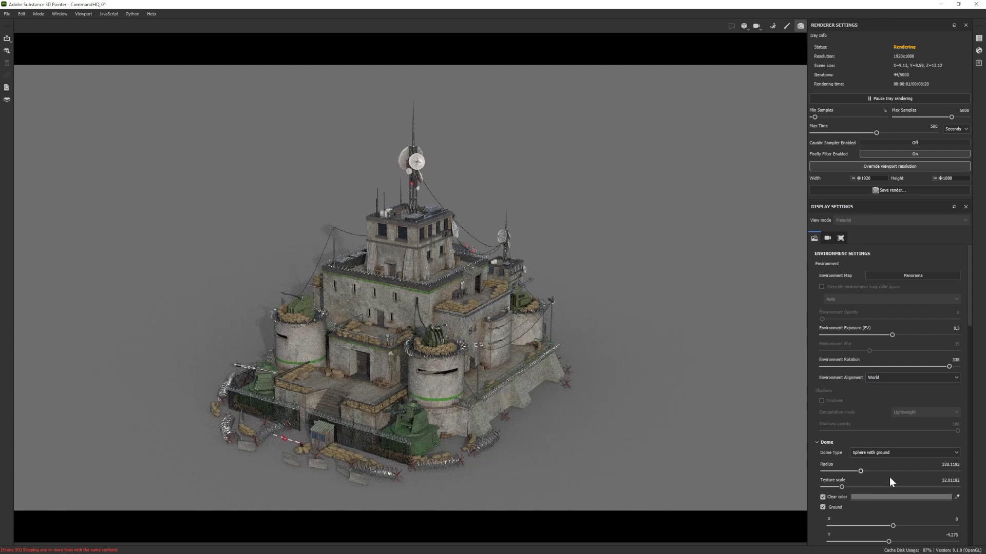